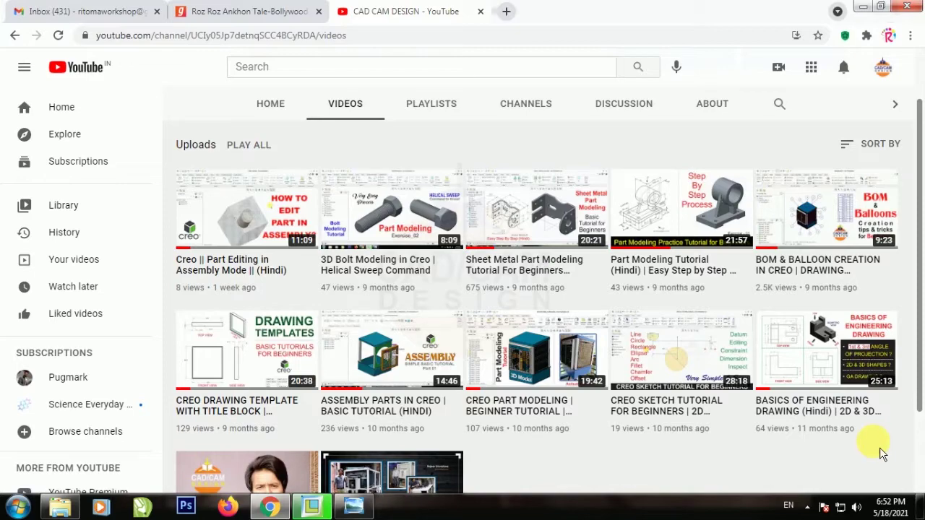
Look through the channel's uploaded videos and switch from the browser to Creo Parametric.
scroll(645, 470, "down", 2)
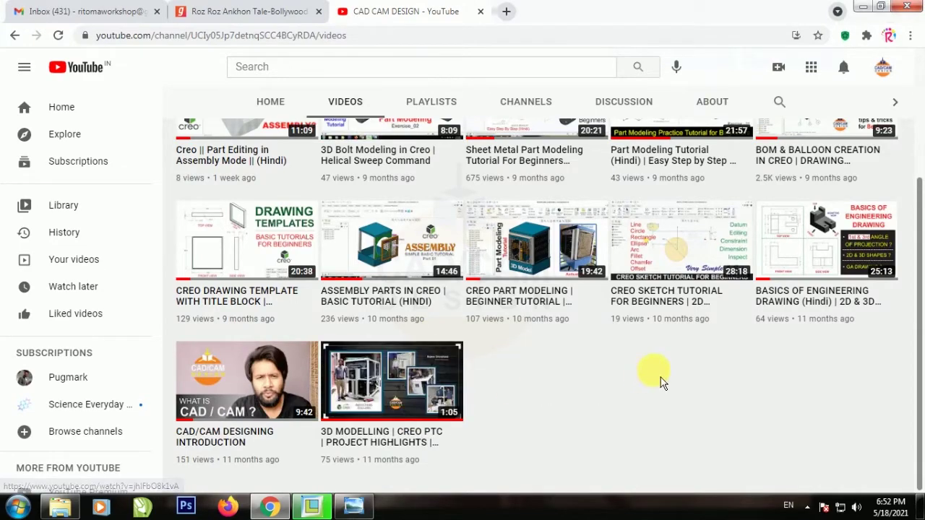
scroll(722, 401, "up", 1)
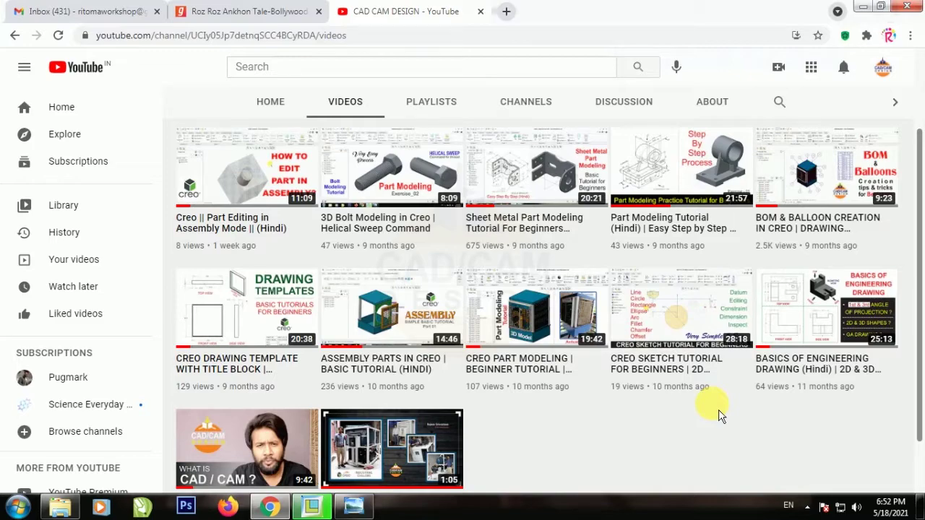
left_click(862, 6)
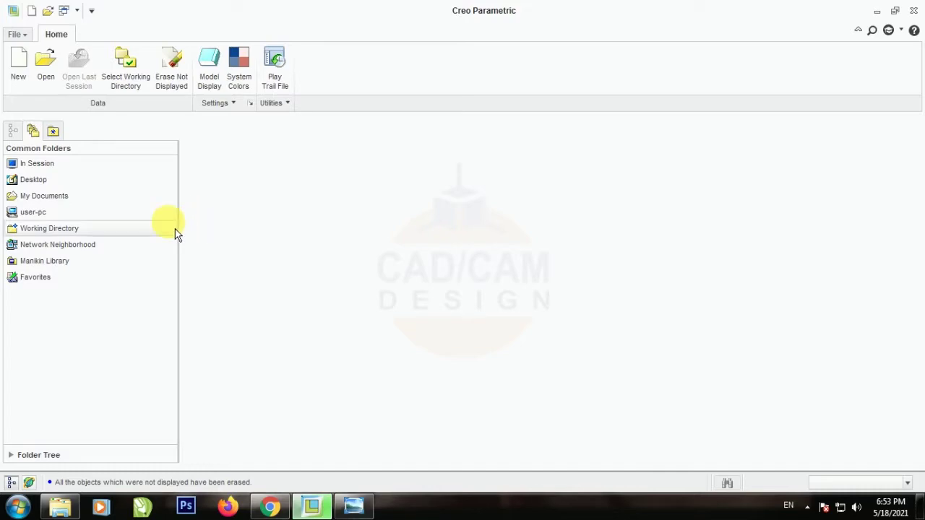
Create a sheetmetal part named SHEET_METAL_TUTORIAL using the mmns_part_sheetmetal template instead of the default template.
left_click(29, 63)
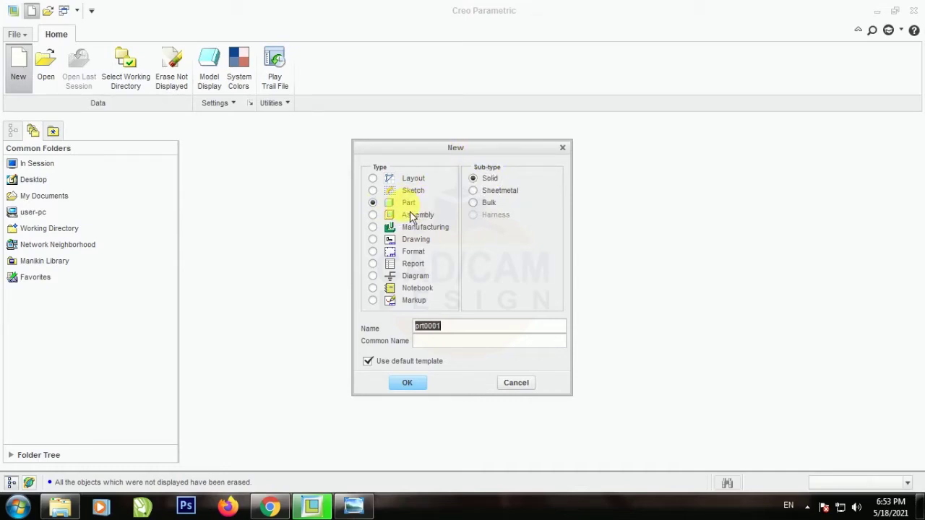
left_click(481, 191)
left_click(368, 361)
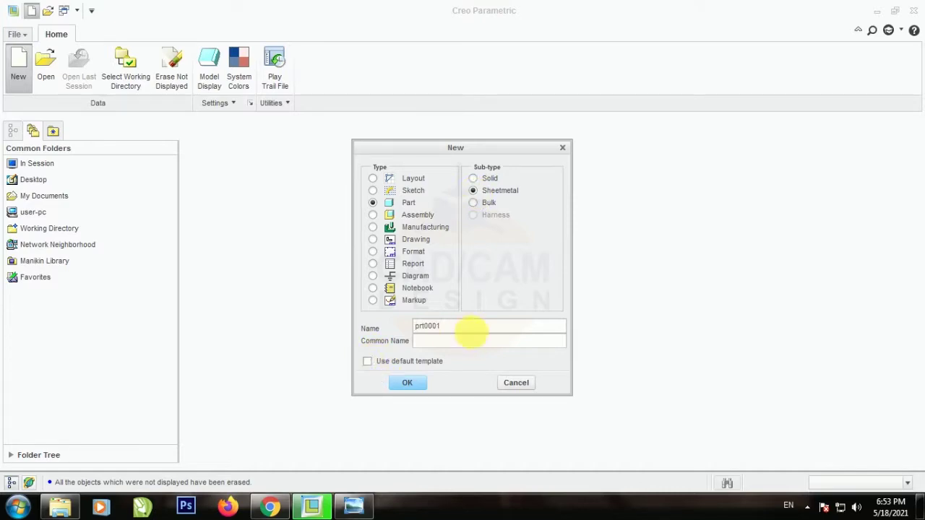
left_click_drag(471, 332, 358, 333)
type("SHET")
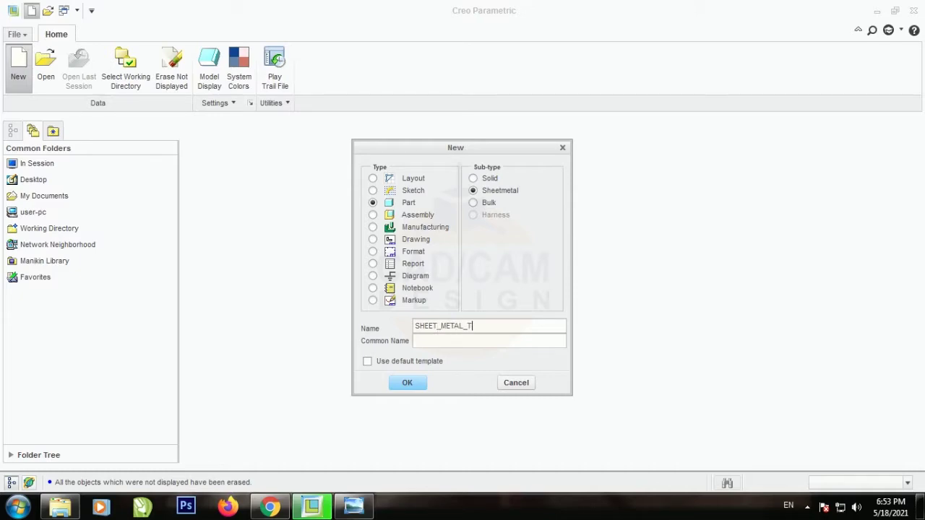
type("IAL")
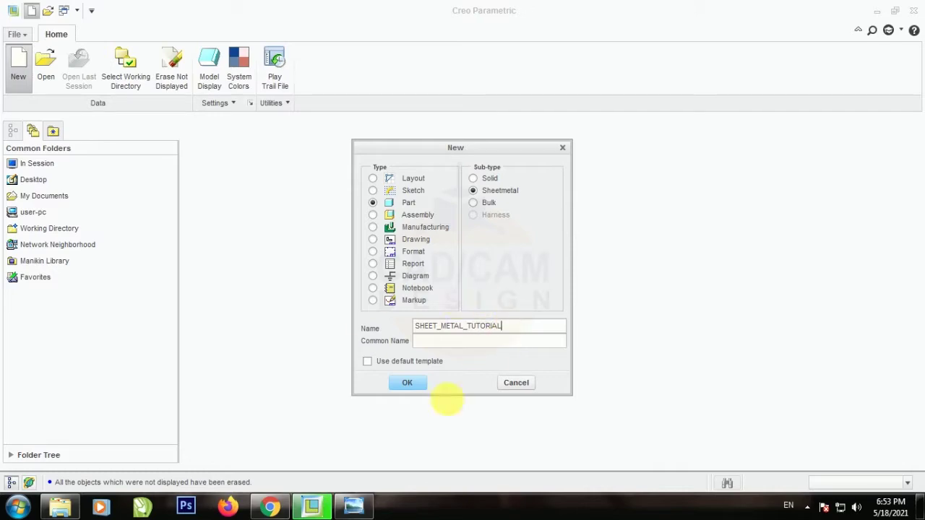
left_click(412, 384)
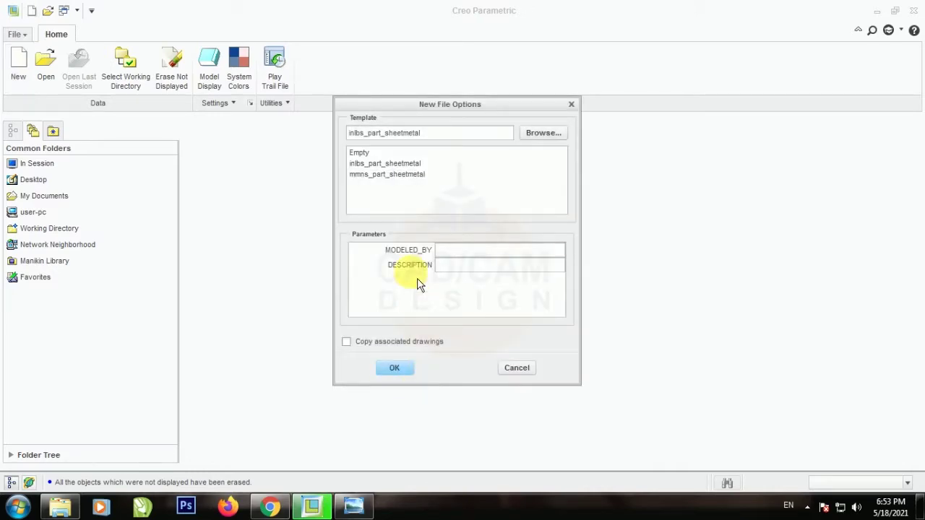
left_click(390, 175)
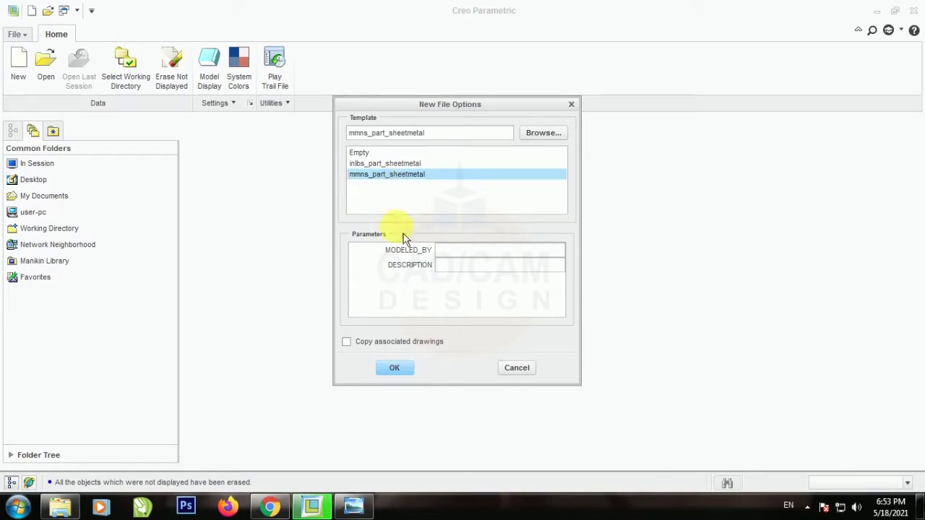
left_click(396, 371)
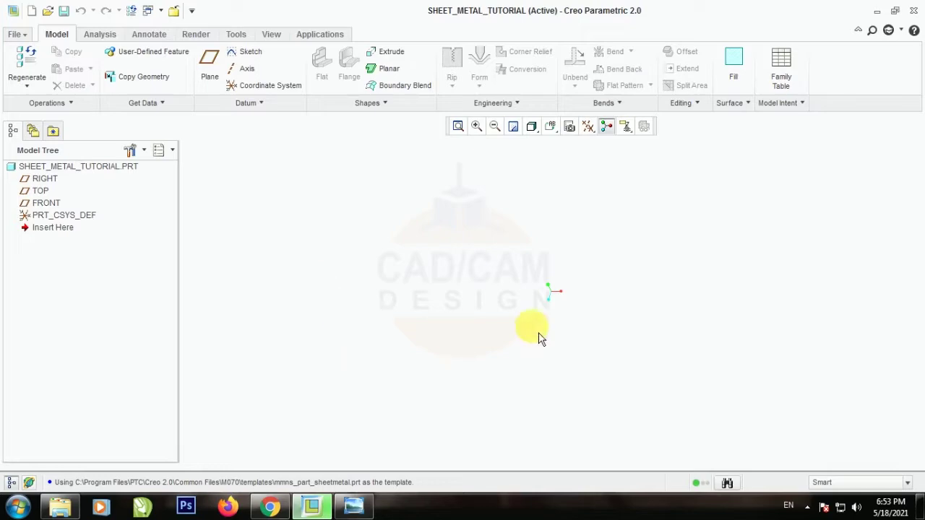
Display the datum planes and start a Planar wall sketch on the TOP plane, viewed in 2D orientation.
left_click(587, 126)
left_click(591, 149)
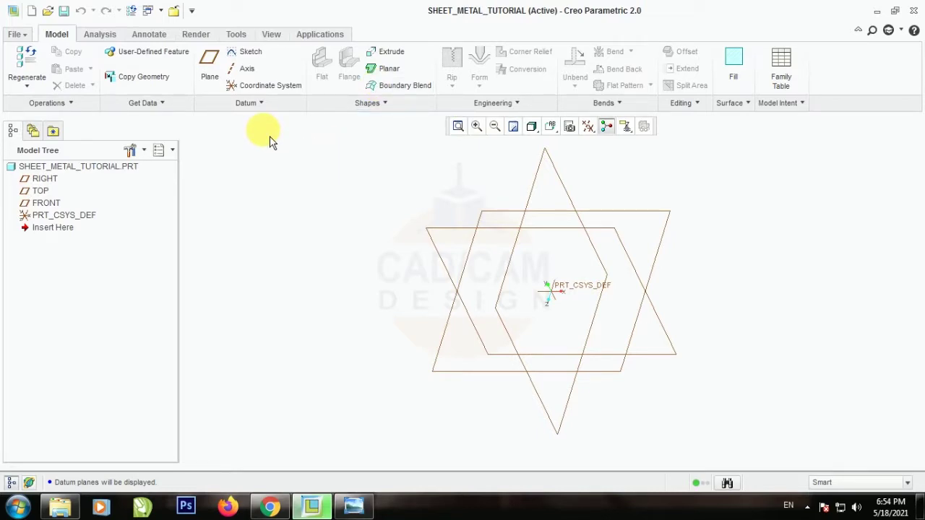
left_click(390, 70)
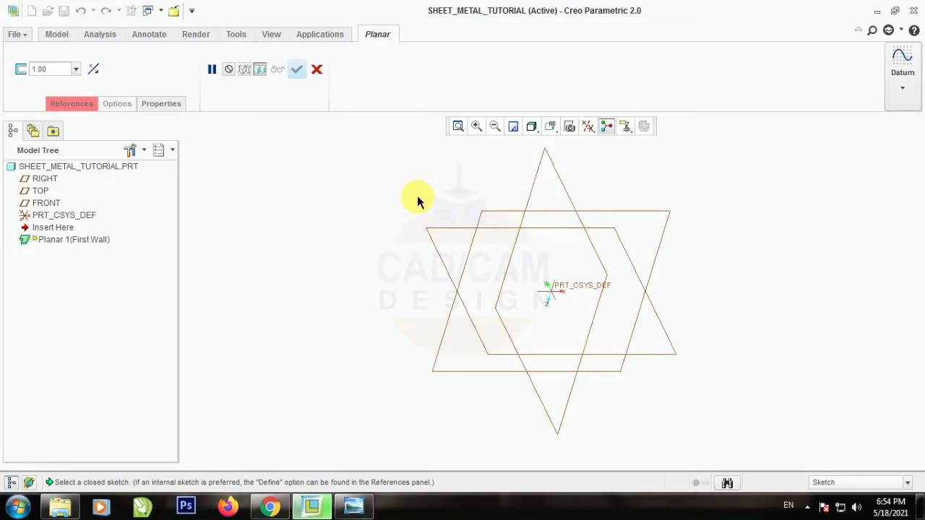
left_click(498, 212)
left_click(598, 127)
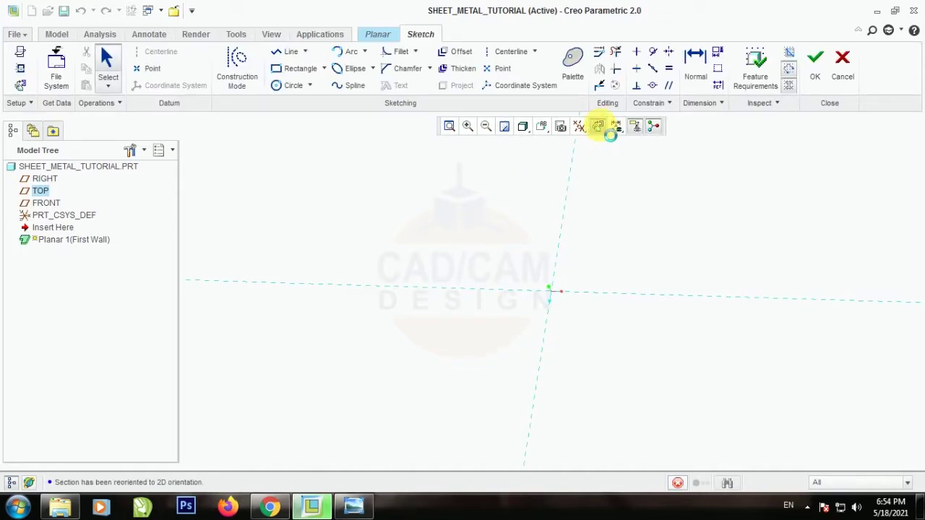
Hide the datum planes and draw a vertical and a horizontal centerline through the sketch origin.
left_click(578, 126)
left_click(587, 150)
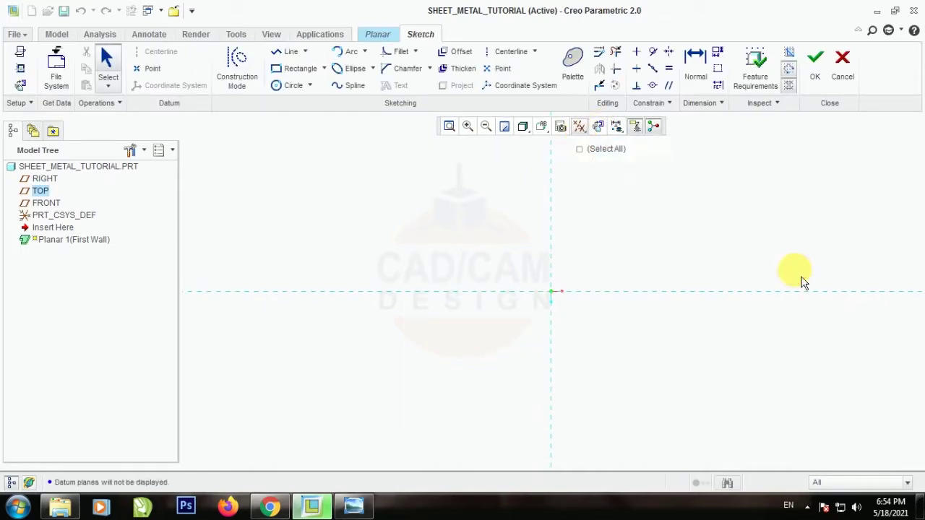
left_click(498, 52)
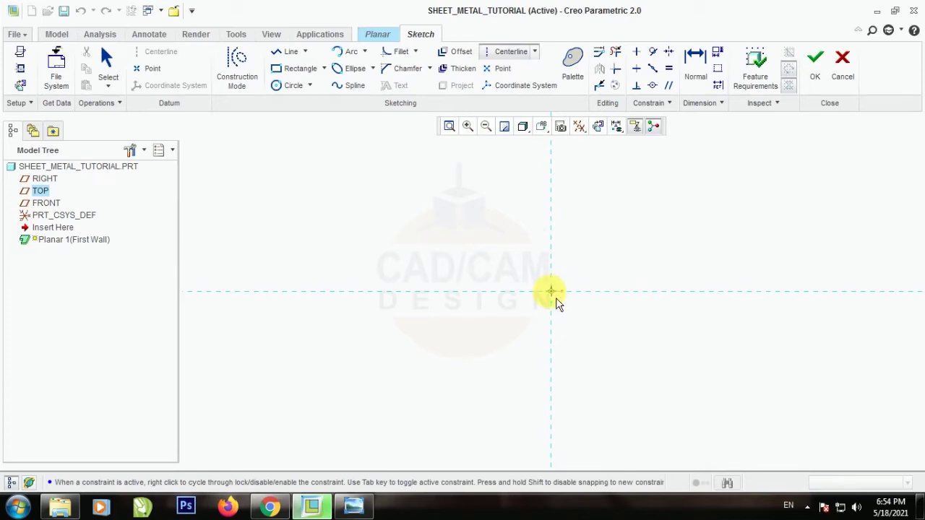
left_click(553, 245)
left_click(564, 300)
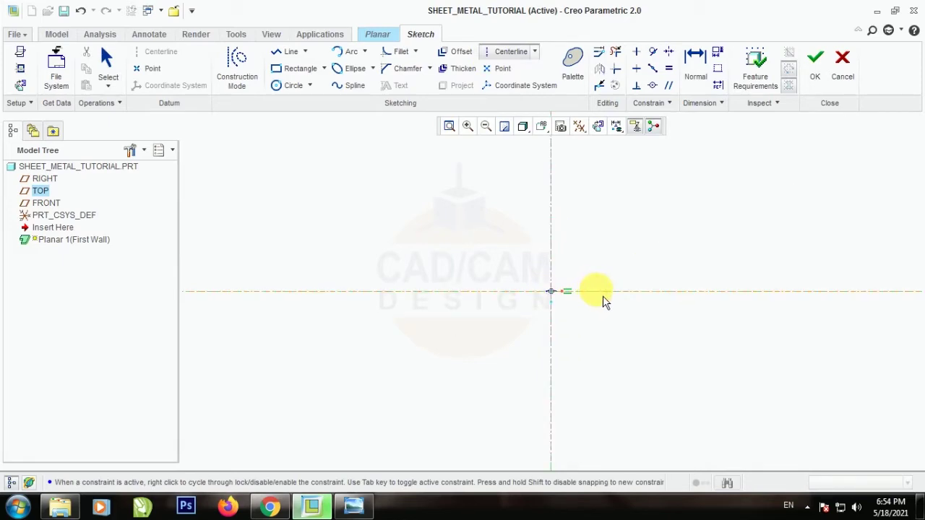
left_click(107, 62)
left_click(399, 225)
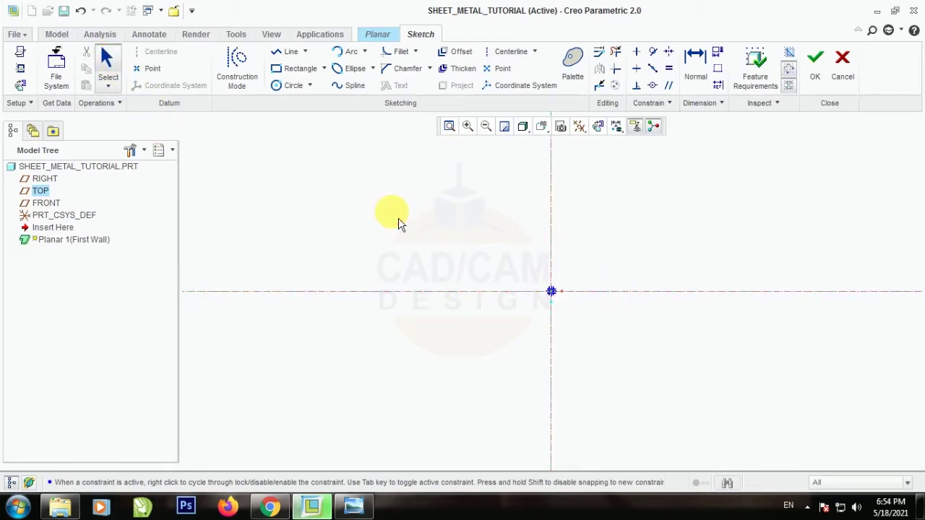
Sketch a rectangle of about 209 by 173 mm, symmetric about both centerlines.
left_click(293, 69)
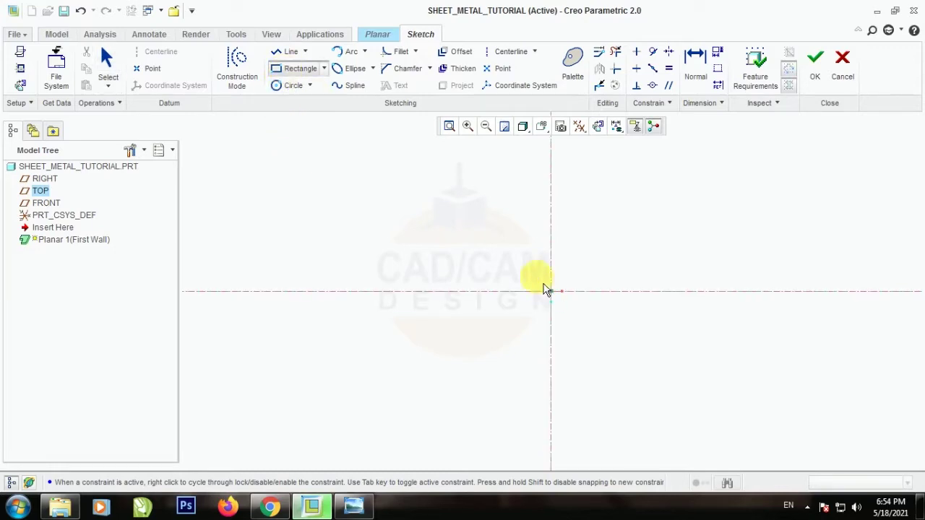
left_click(491, 244)
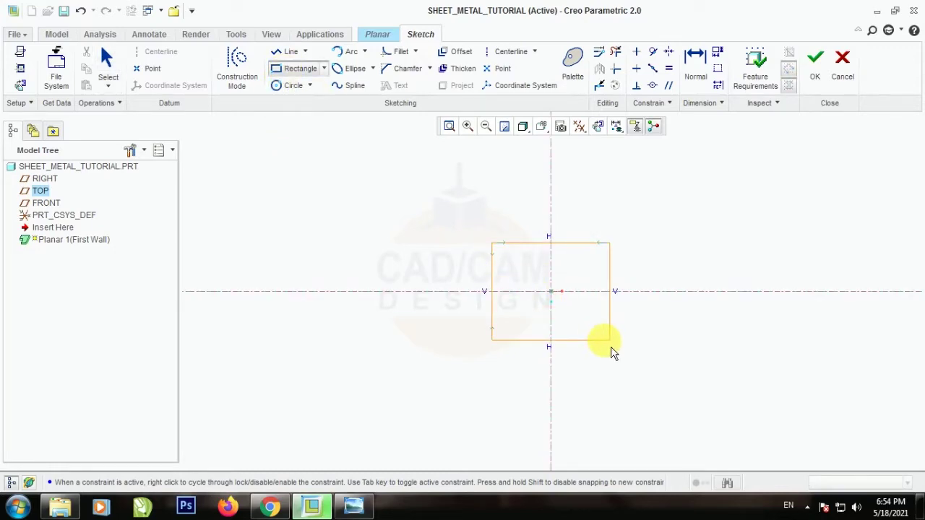
left_click(611, 352)
left_click(105, 61)
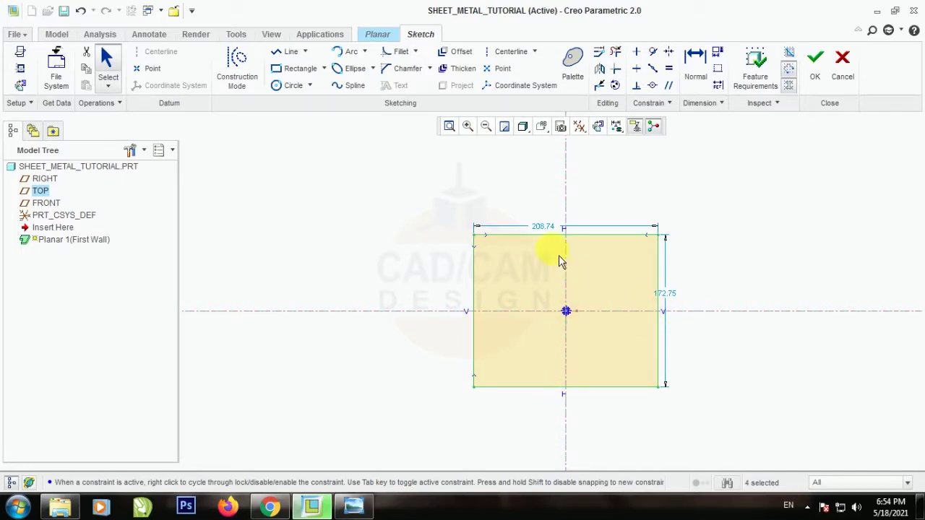
Set the rectangle's width and height to 200 mm each and finish the sketch.
double_click(543, 227)
type("2")
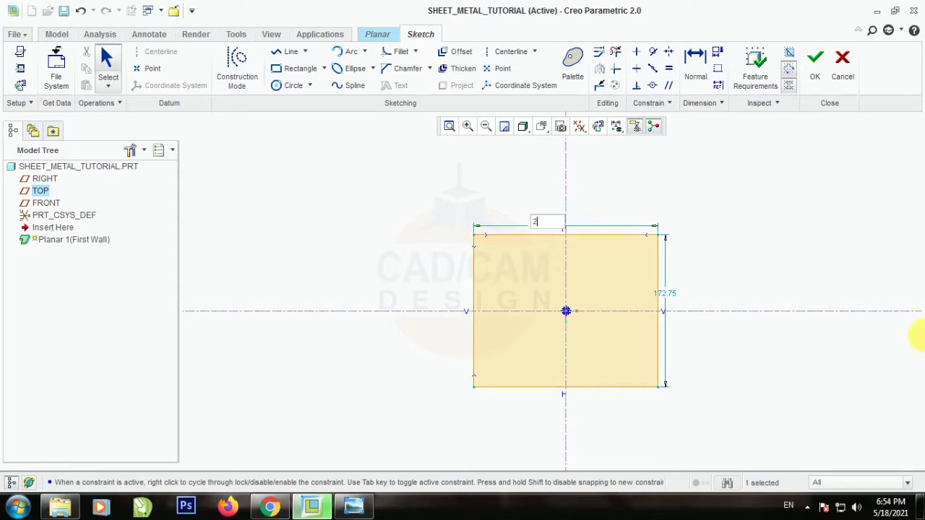
type("00")
key("Return")
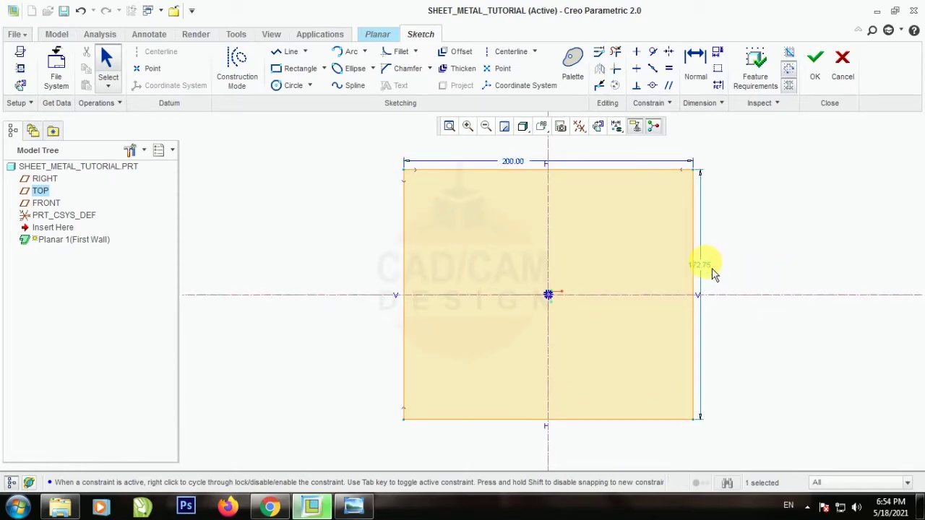
double_click(707, 271)
type("200")
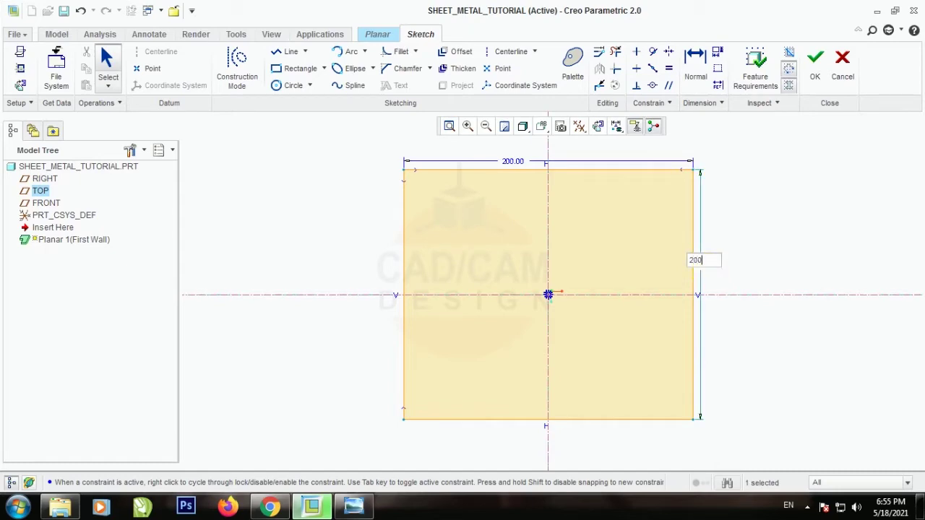
key("Return")
left_click(815, 72)
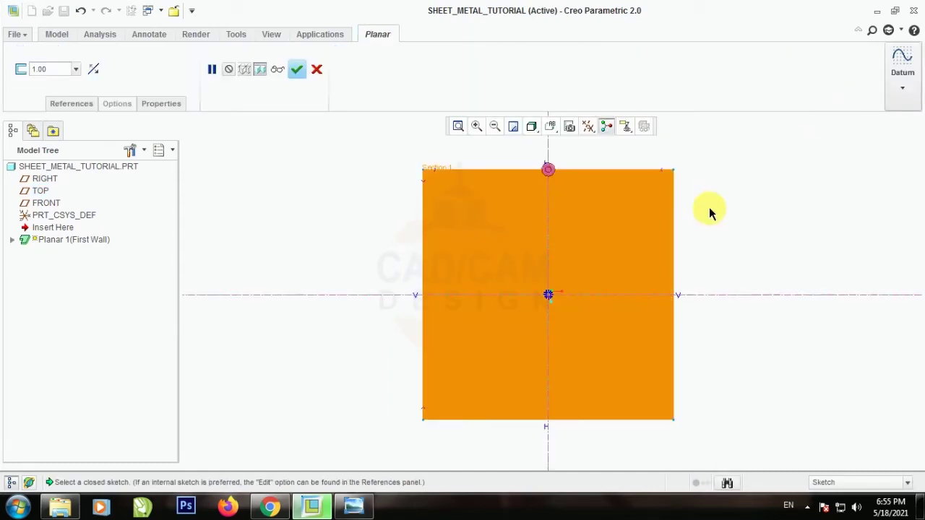
Set the planar wall's thickness to 1.5 mm and complete the feature.
scroll(614, 340, "down", 5)
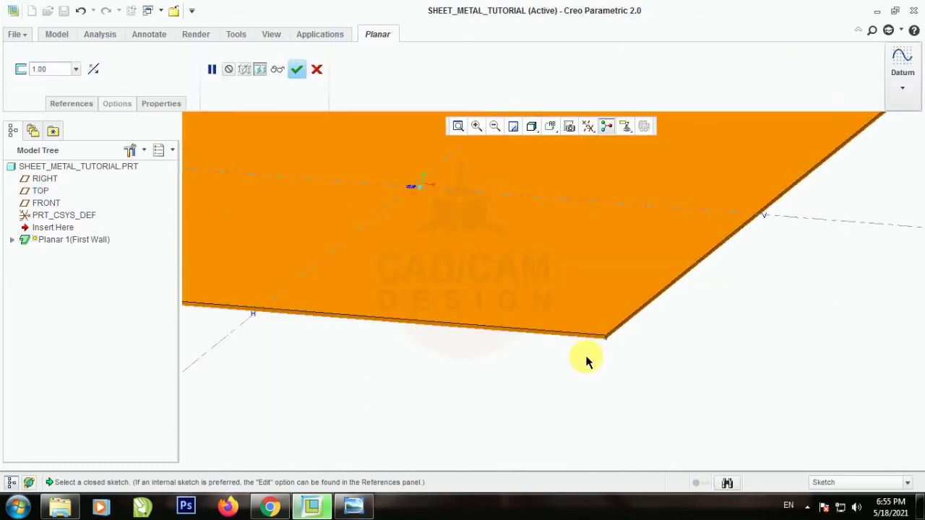
double_click(54, 69)
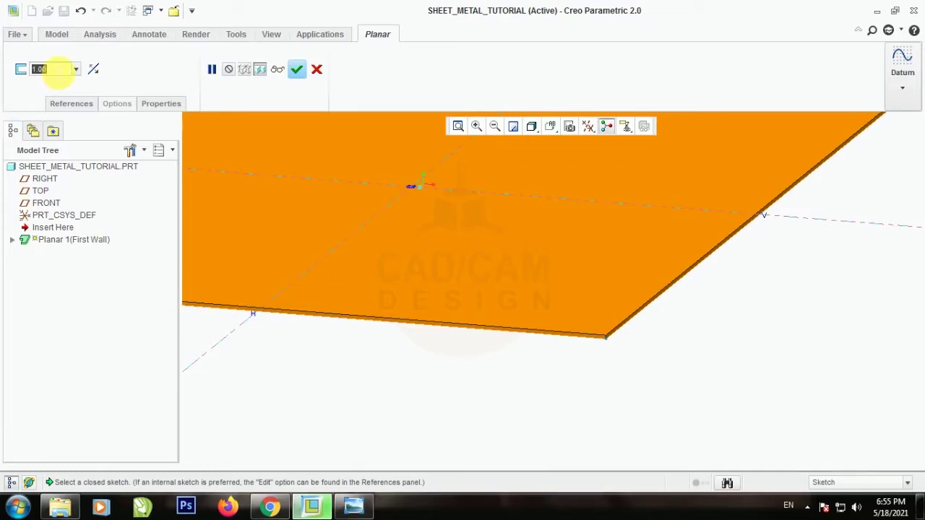
type("1.5")
key("Return")
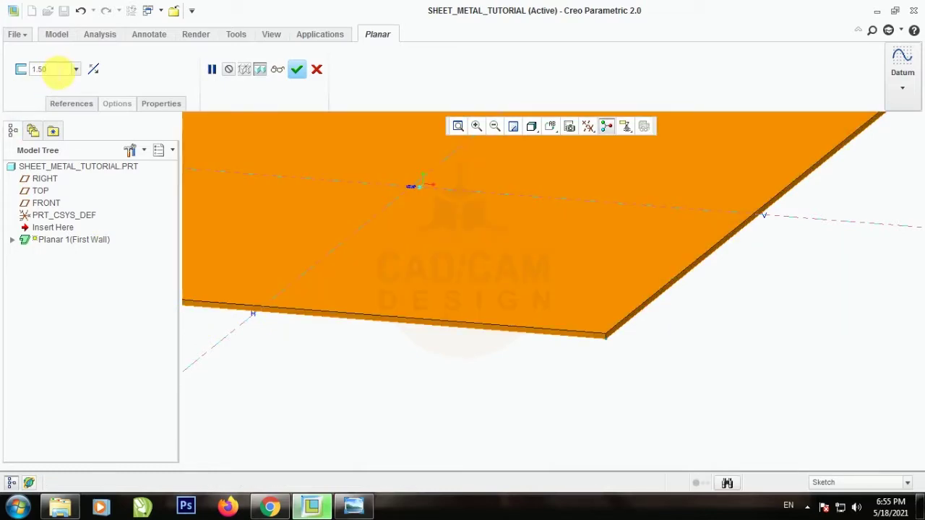
left_click(297, 69)
scroll(563, 401, "up", 4)
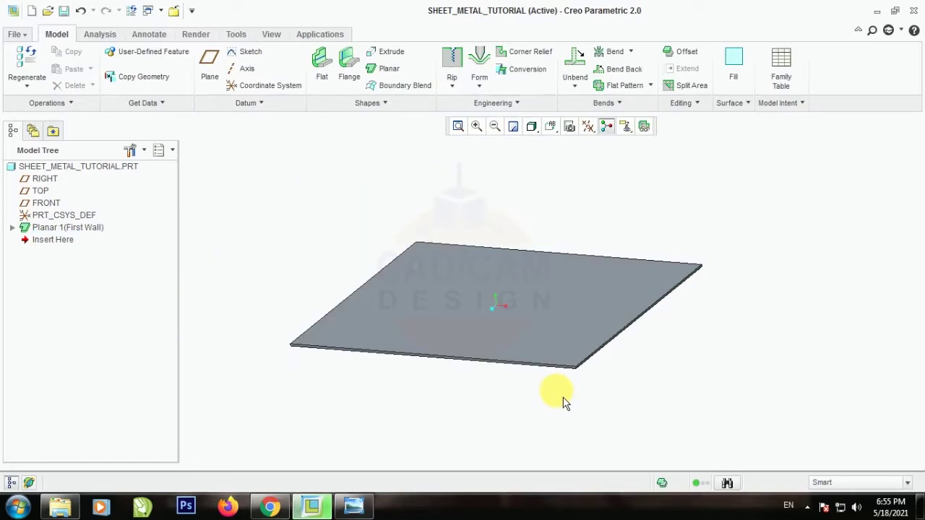
Start an Extrude with an internal sketch on the plate's upper face, oriented to the 2D sketch view.
middle_click_drag(590, 397, 639, 417)
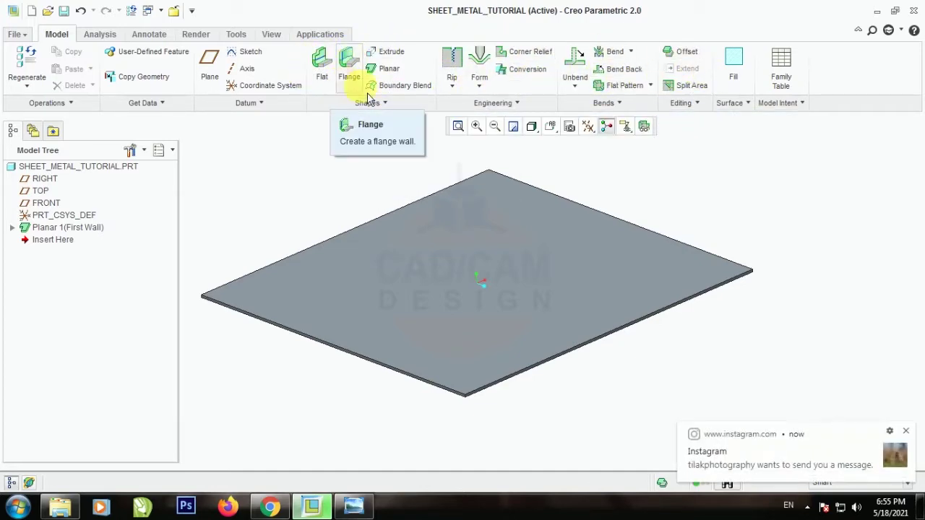
left_click(905, 430)
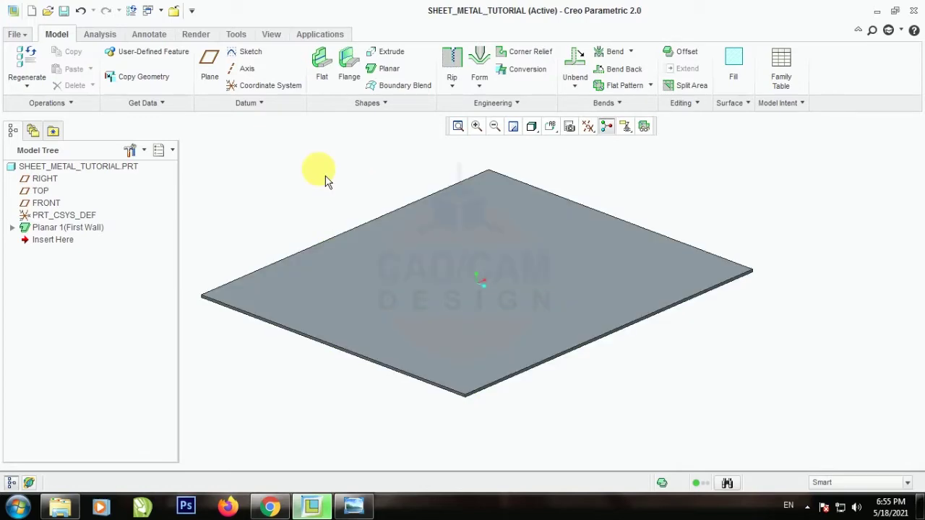
left_click(386, 52)
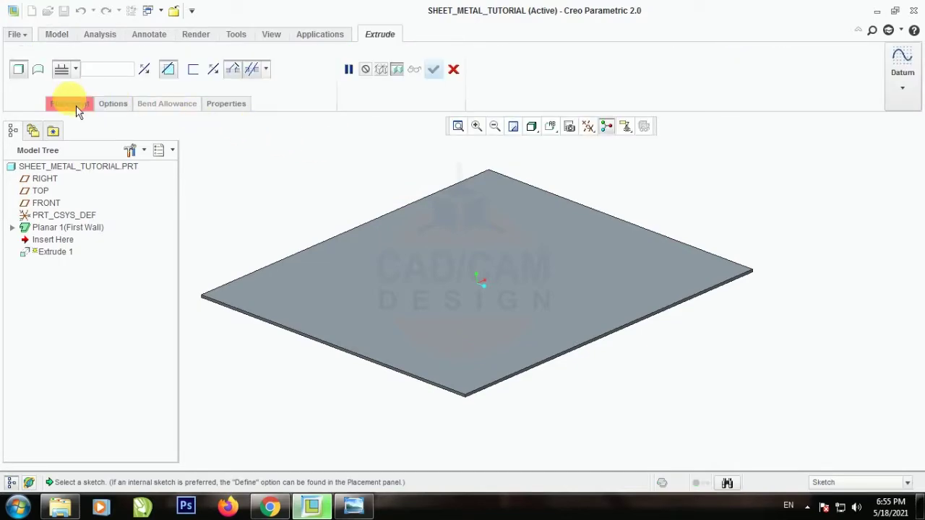
left_click(70, 104)
left_click(178, 150)
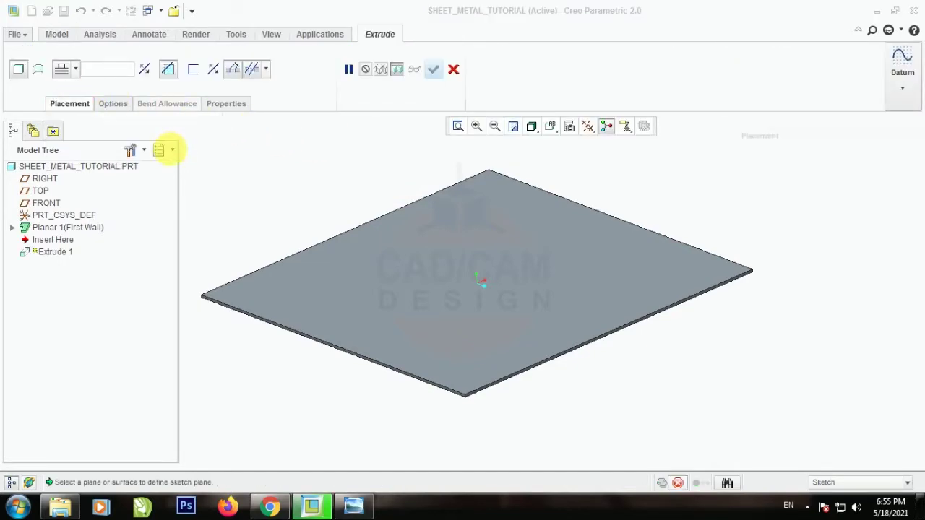
left_click(442, 260)
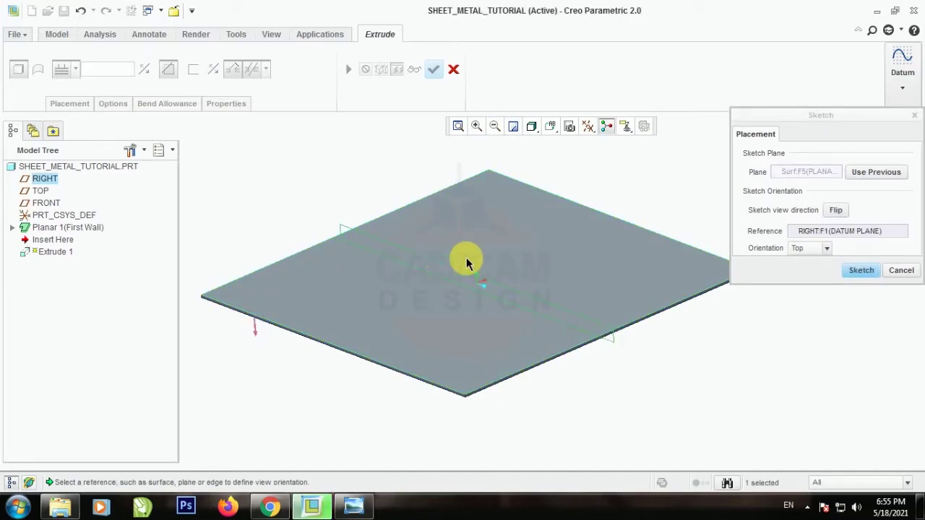
left_click(861, 270)
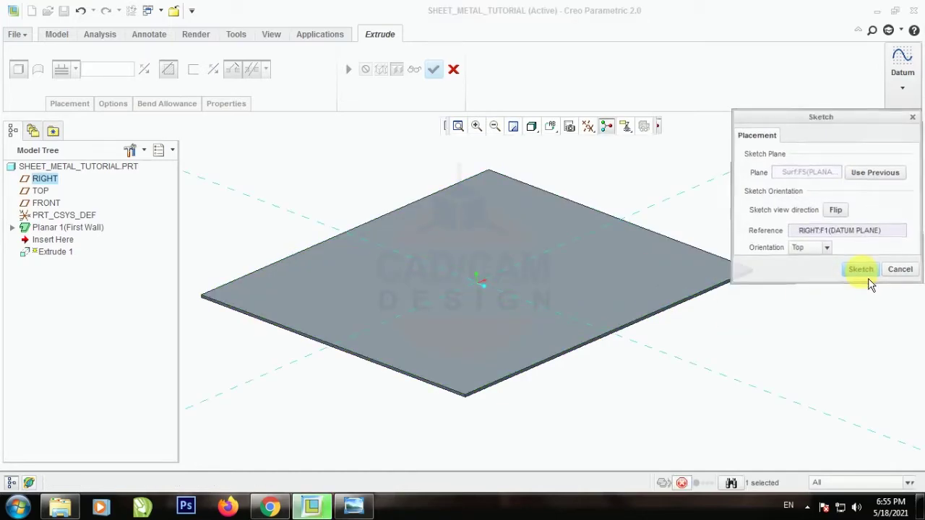
left_click(598, 126)
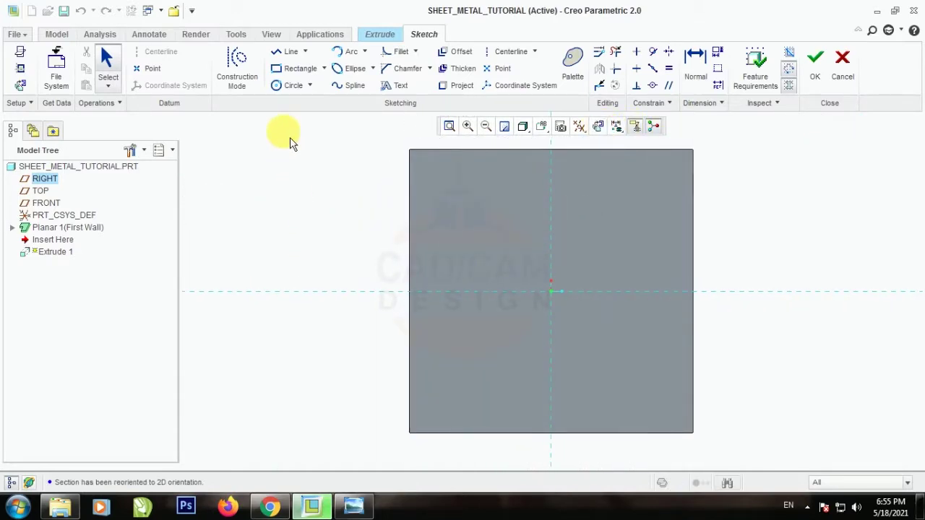
Sketch a circle near the plate's upper-left corner, 18 mm in diameter and 75 mm from each centerline.
left_click(290, 85)
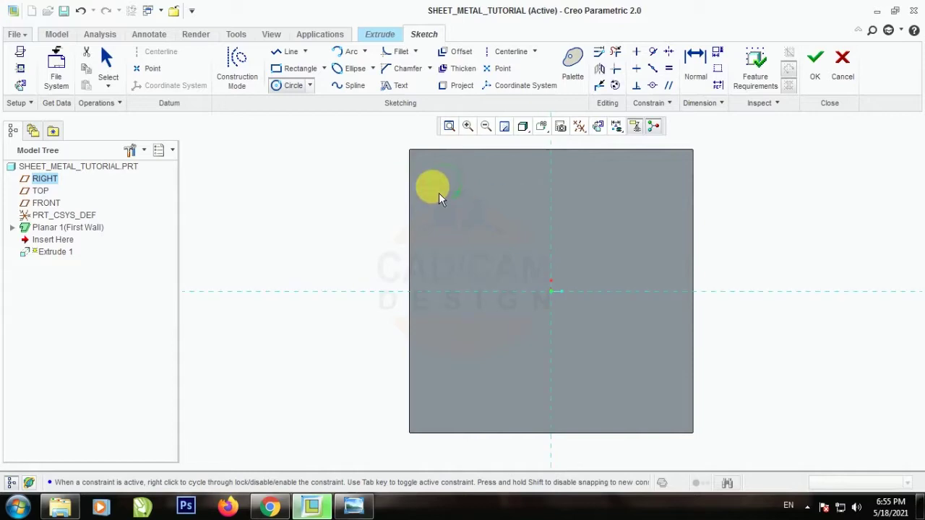
left_click(109, 65)
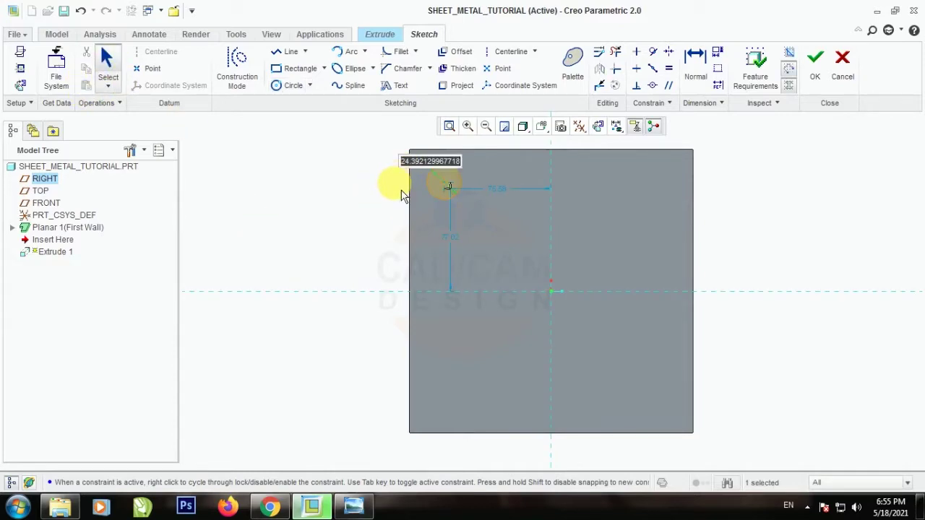
double_click(502, 189)
key("Return")
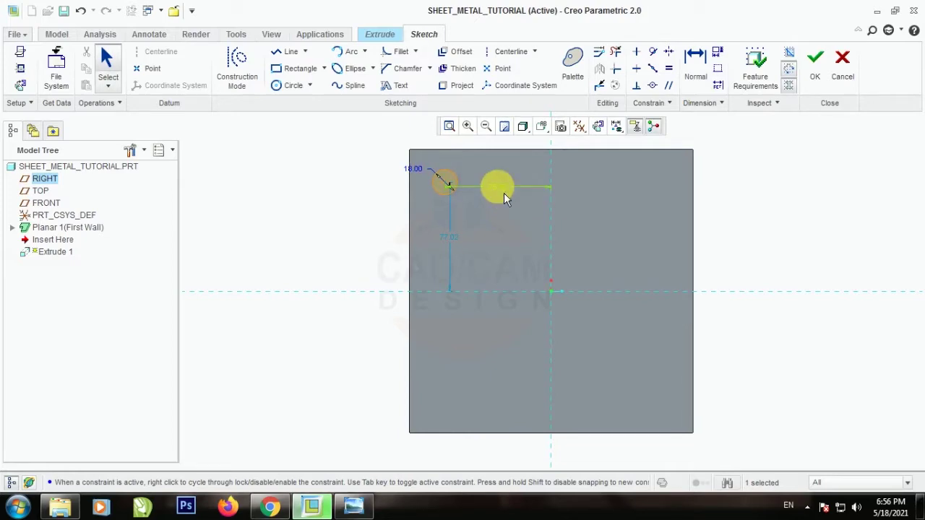
double_click(467, 245)
type("7")
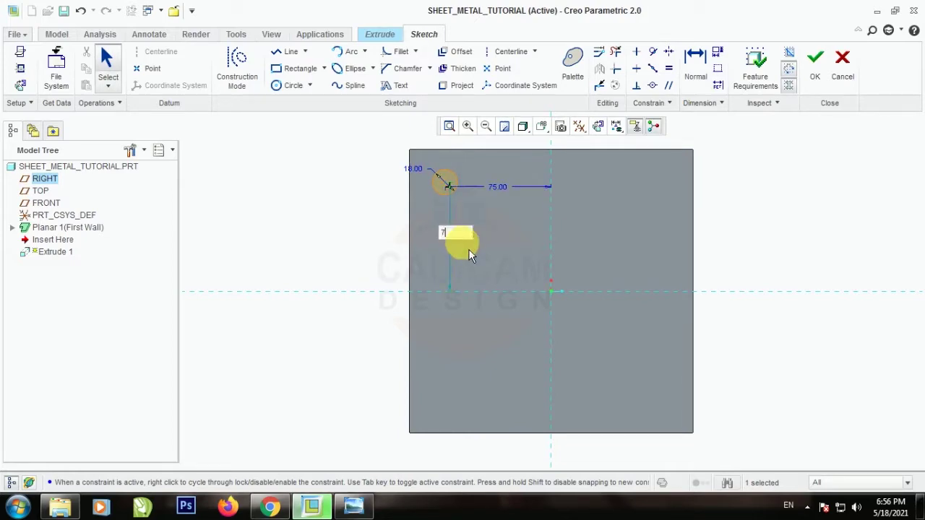
type("5")
key("Return")
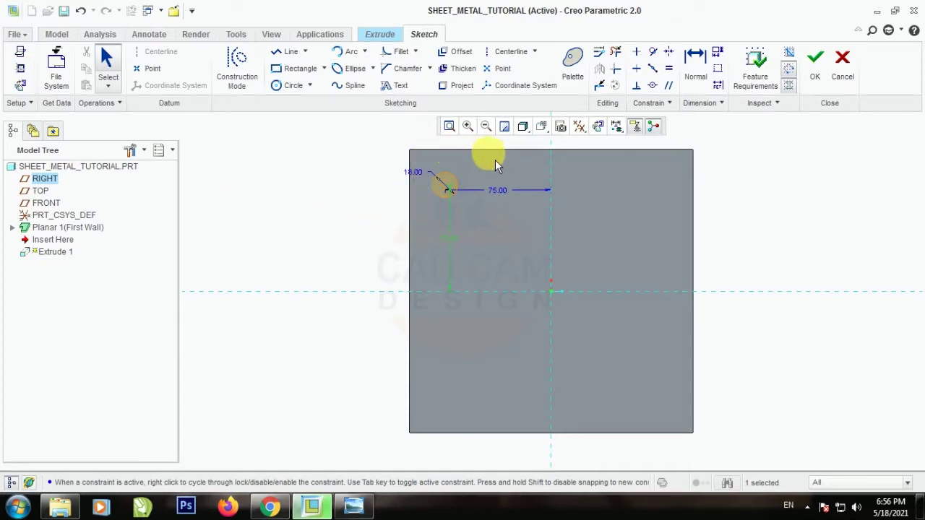
Finish the sketch and complete the extruded cut to make the round hole in the plate.
left_click(822, 81)
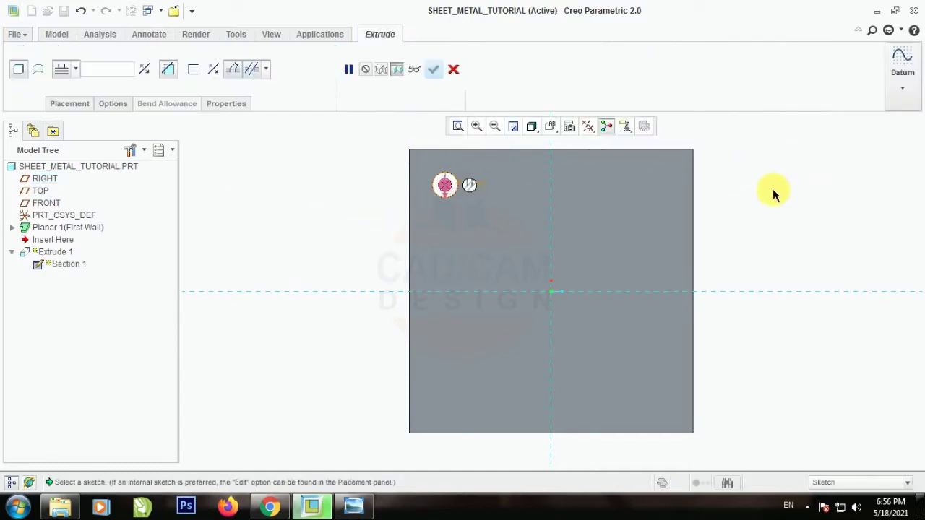
left_click(435, 70)
middle_click_drag(335, 242, 352, 200)
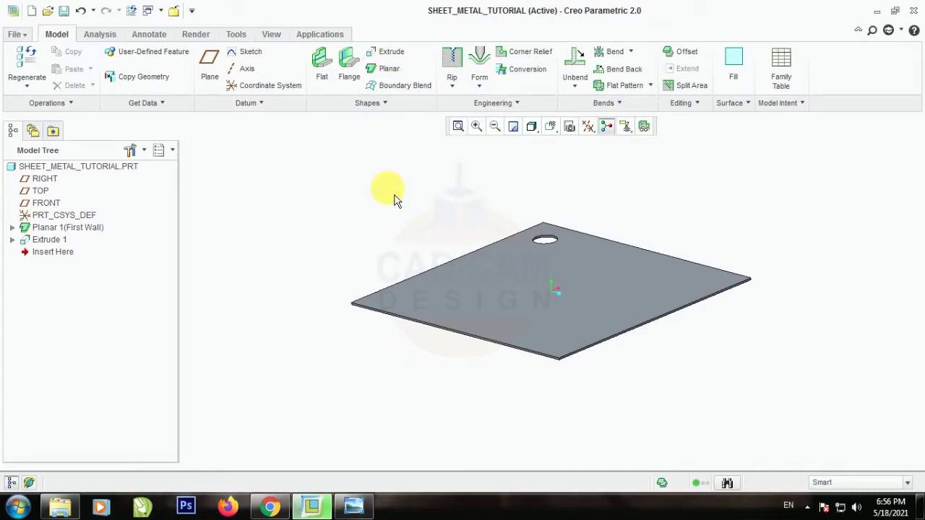
left_click(354, 74)
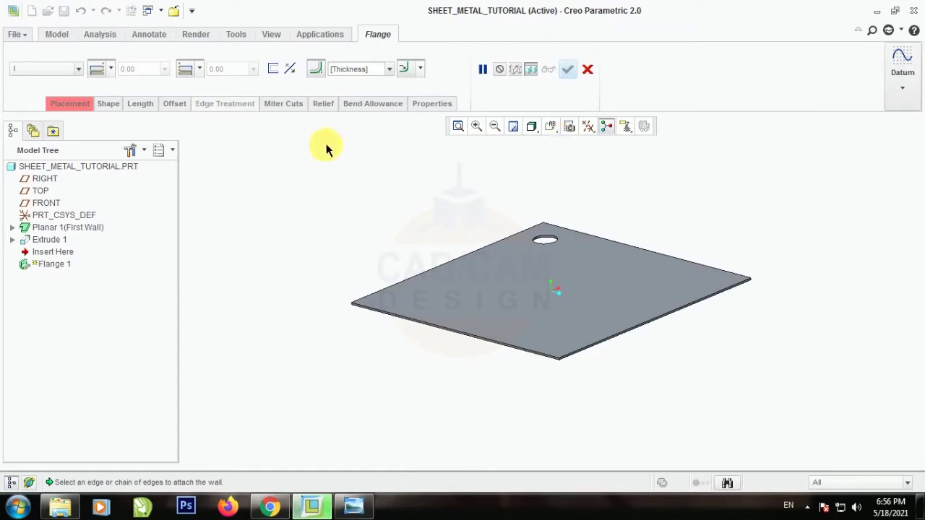
left_click(70, 103)
left_click(204, 132)
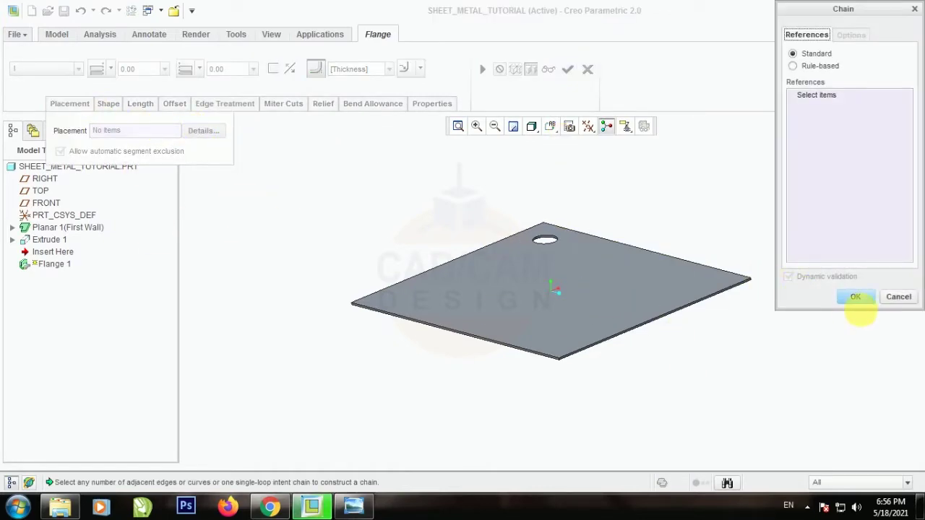
left_click(857, 297)
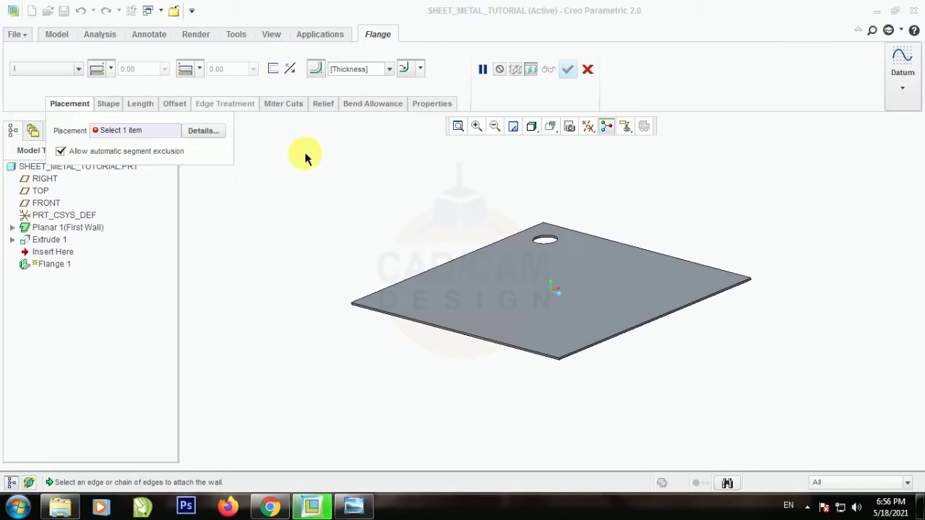
left_click(587, 70)
left_click(441, 272)
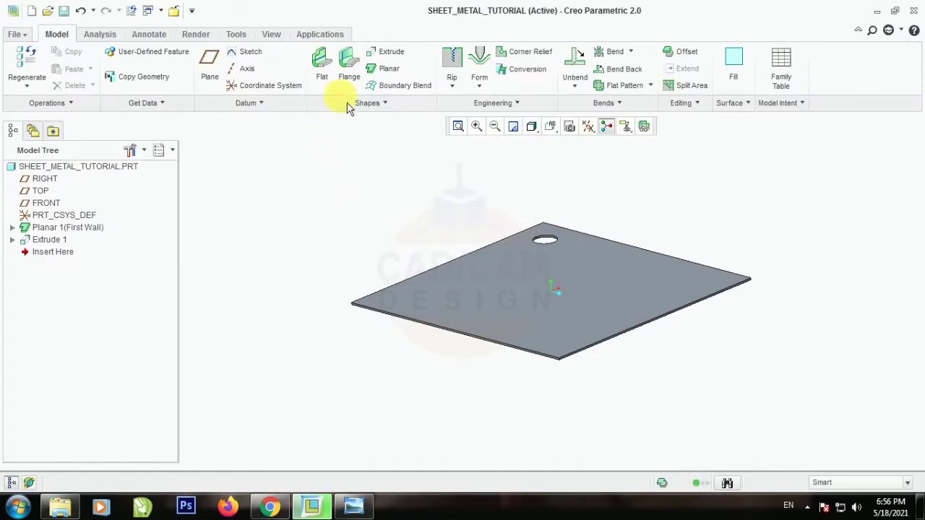
left_click(349, 66)
scroll(675, 330, "down", 5)
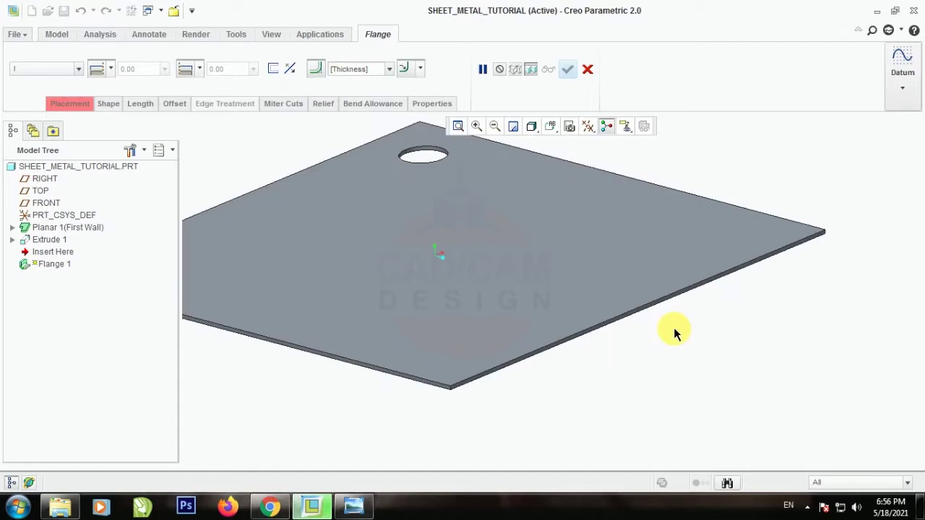
scroll(526, 398, "up", 2)
scroll(501, 361, "down", 3)
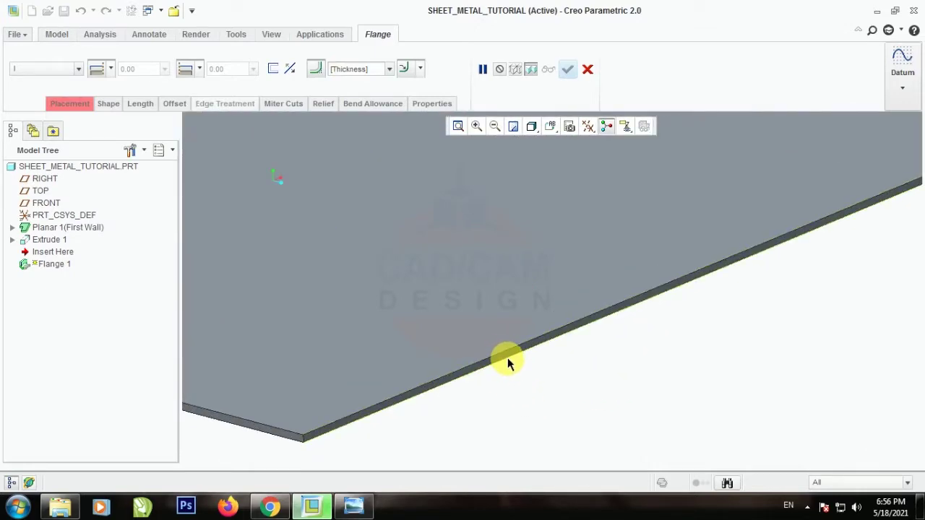
left_click(507, 359)
scroll(510, 365, "up", 2)
scroll(420, 406, "down", 2)
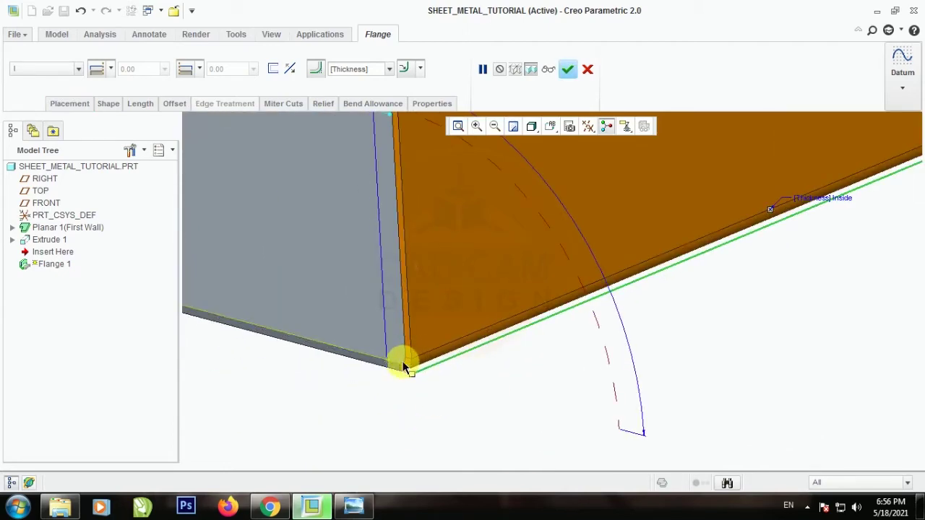
scroll(399, 369, "down", 3)
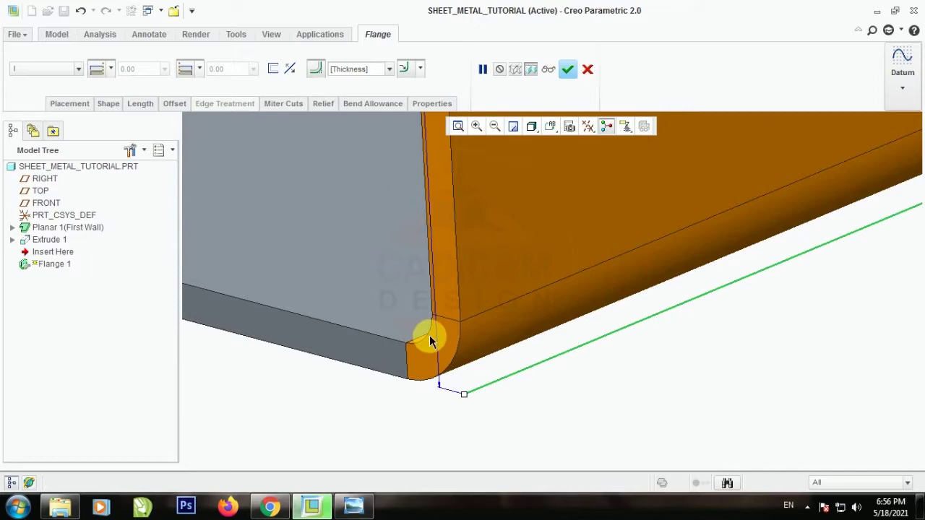
scroll(428, 337, "up", 5)
scroll(431, 353, "down", 4)
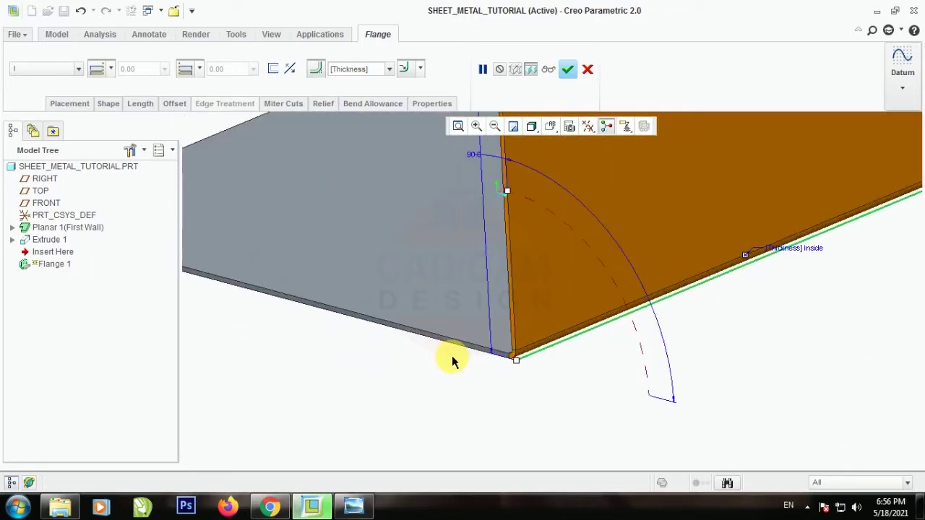
left_click(461, 329)
scroll(506, 279, "up", 5)
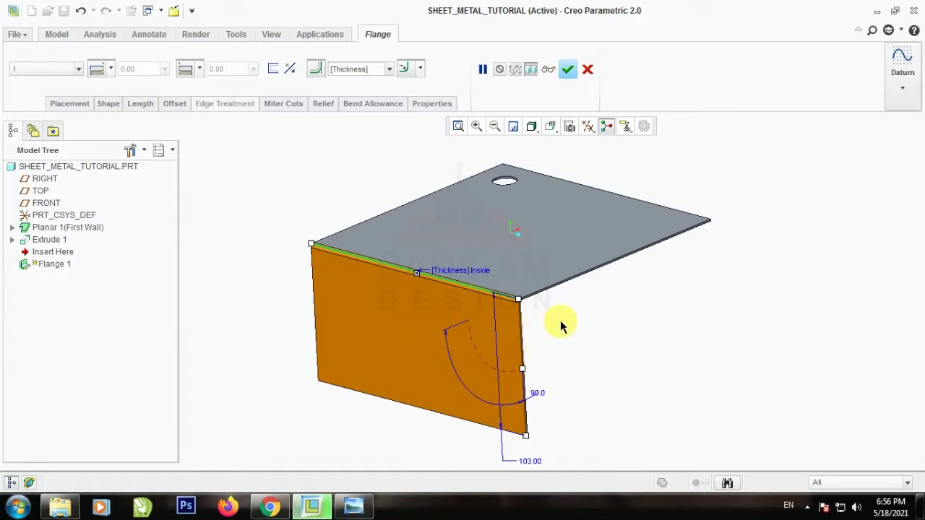
key("Escape")
left_click(436, 267)
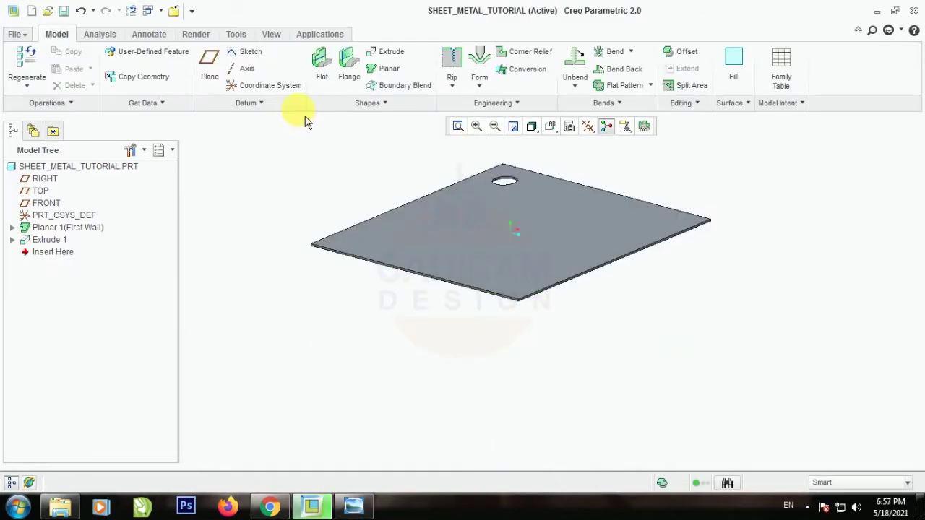
Add a flange wall 100 mm long on the lower edge of the plate's front-right side, away from the hole.
left_click(349, 61)
scroll(585, 282, "down", 4)
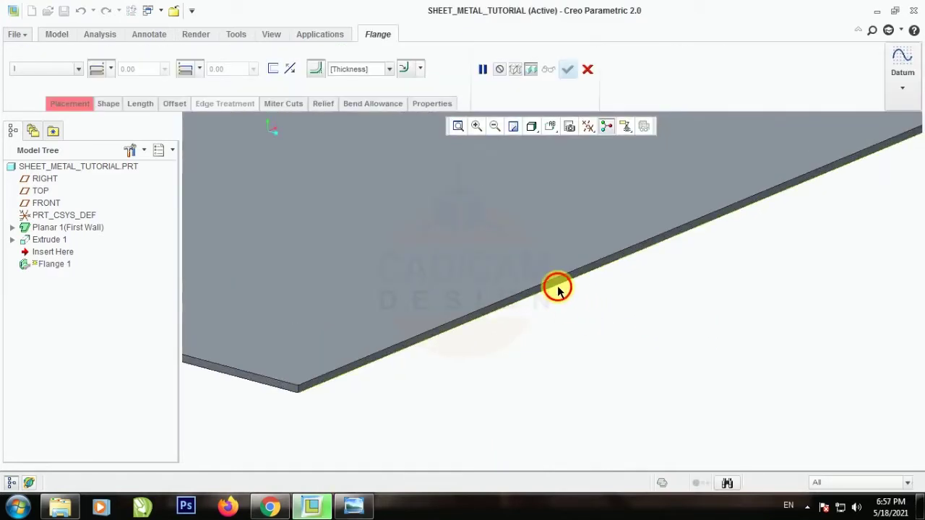
left_click(558, 289)
scroll(588, 390, "up", 4)
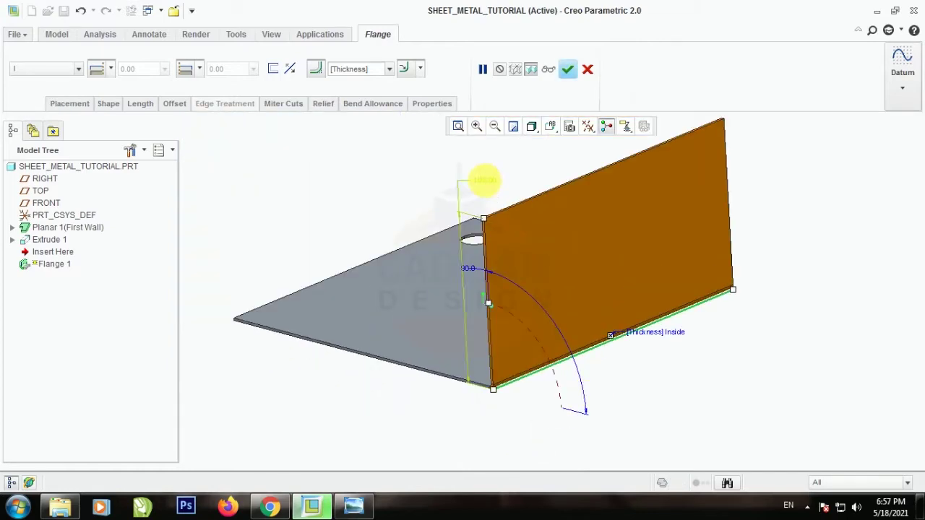
double_click(484, 180)
key("Return")
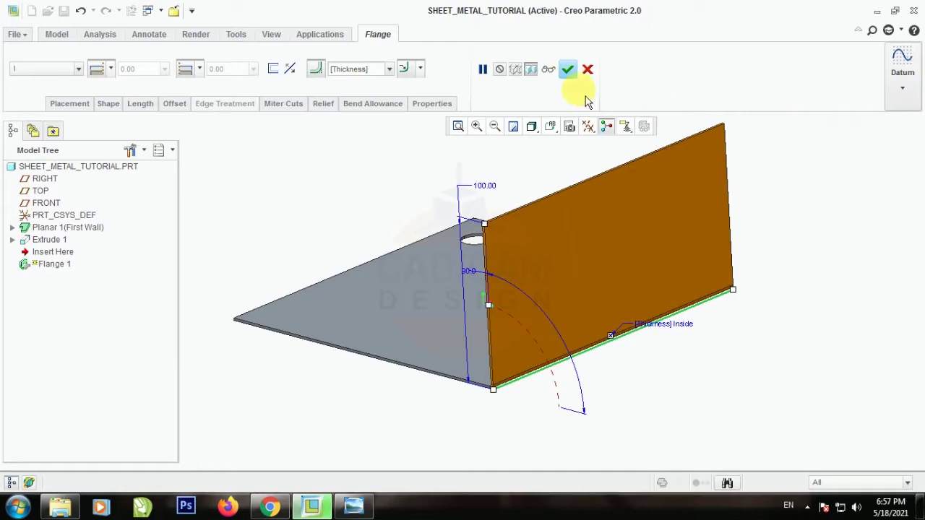
left_click(567, 69)
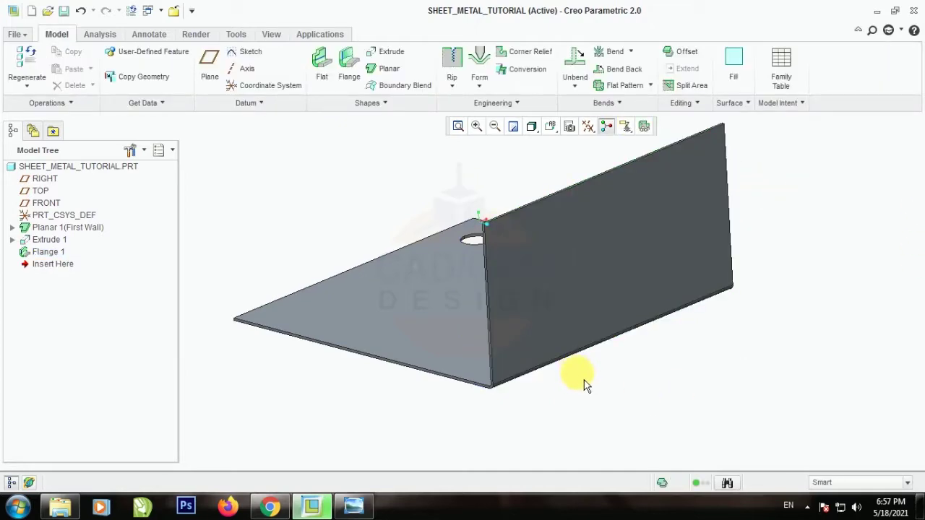
Add a rectangular flat wall 100 mm high on the lower edge of the plate side opposite the flange.
mouse_move(583, 386)
middle_mouse_down()
mouse_move(657, 384)
mouse_move(646, 391)
middle_mouse_up()
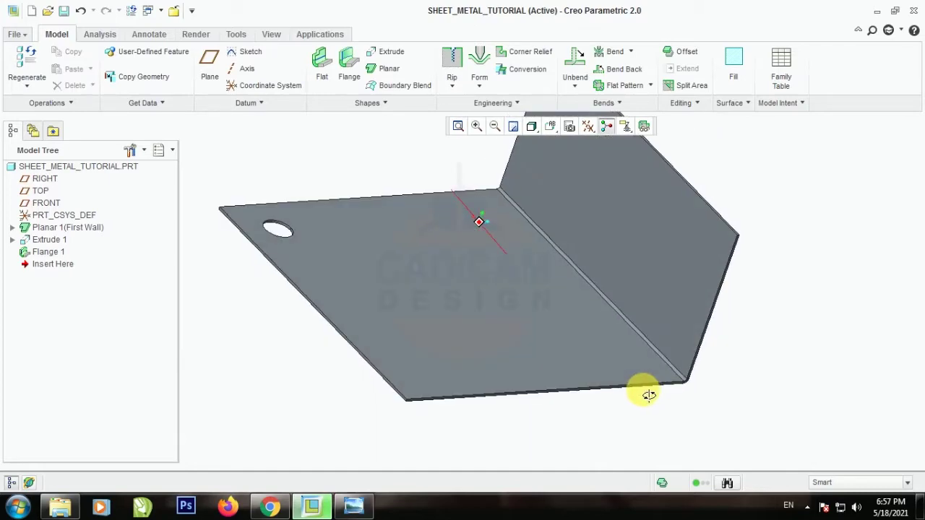
left_click(322, 72)
scroll(320, 320, "up", 5)
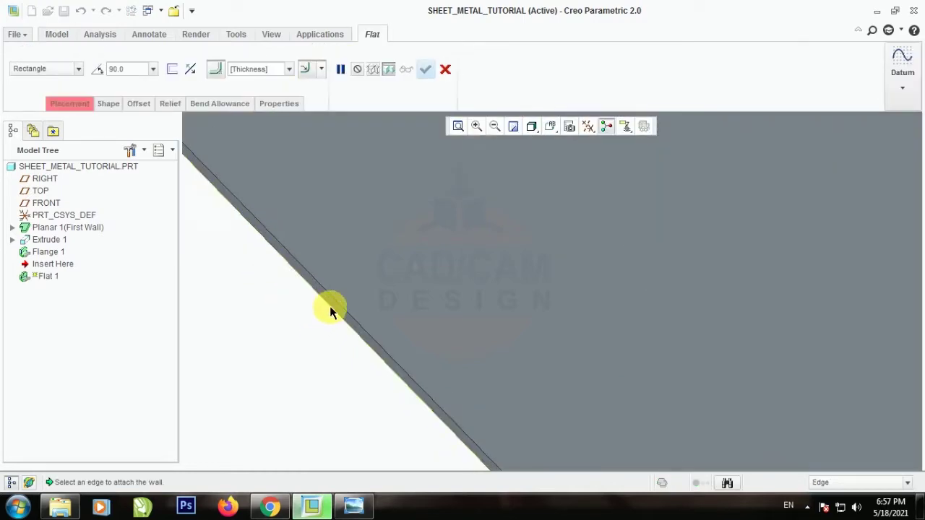
left_click(329, 305)
scroll(376, 320, "down", 5)
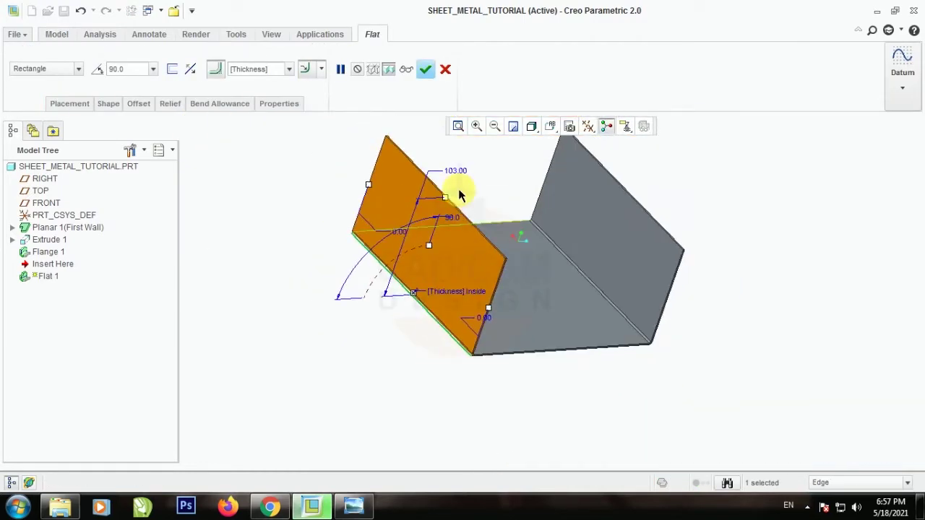
double_click(457, 171)
type("100")
key("Return")
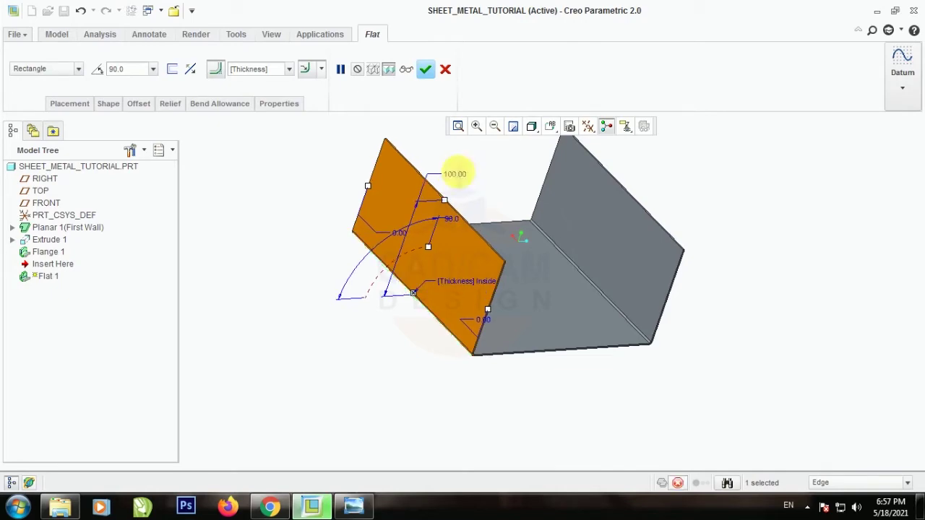
left_click(425, 68)
Redefine the flange wall and offset its first end from the plate's corner by a value of -20 mm.
middle_click_drag(765, 277, 657, 264)
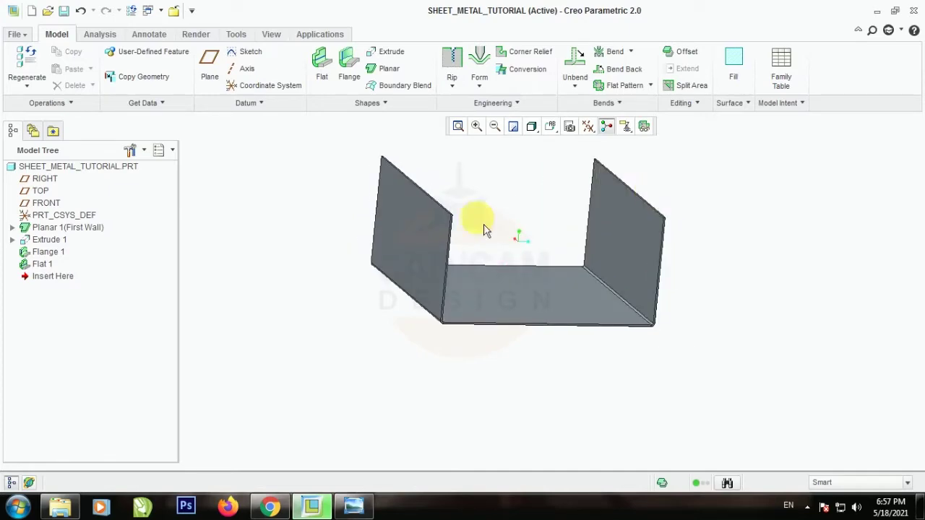
middle_click_drag(640, 279, 651, 296)
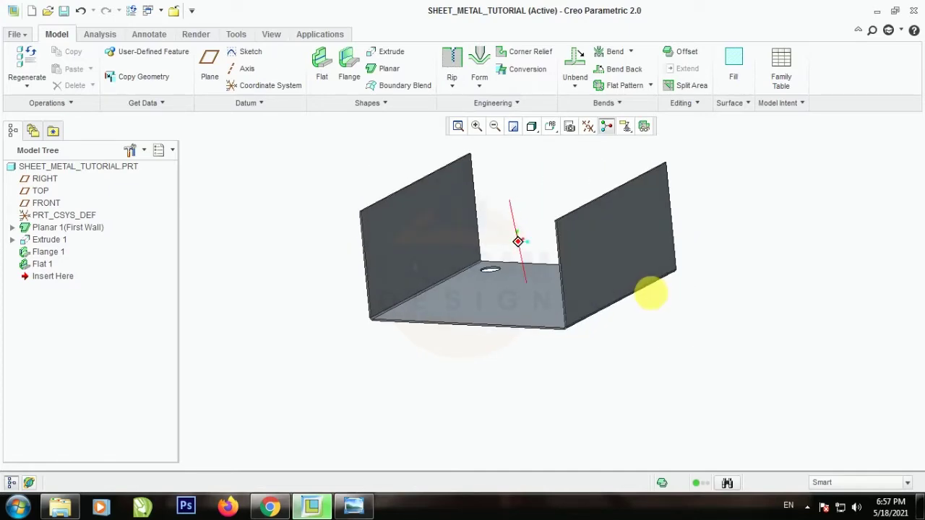
left_click(61, 253)
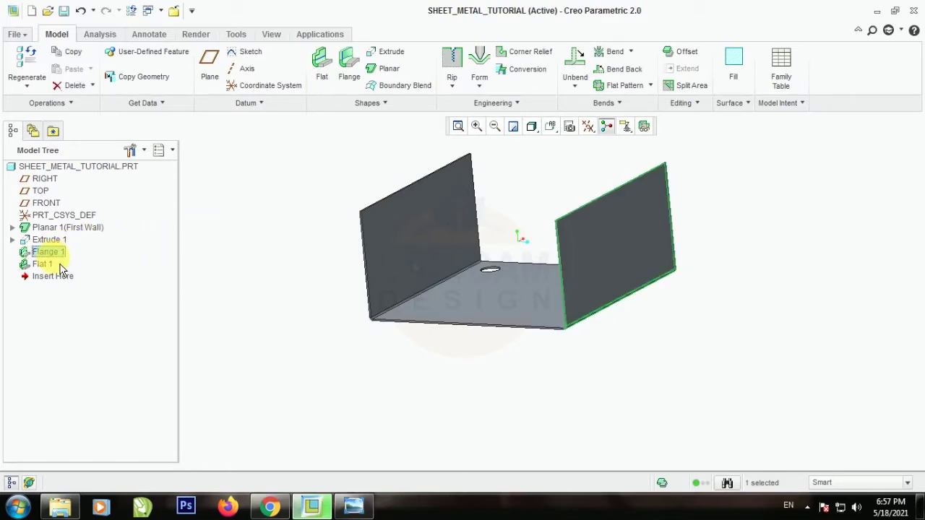
right_click(54, 253)
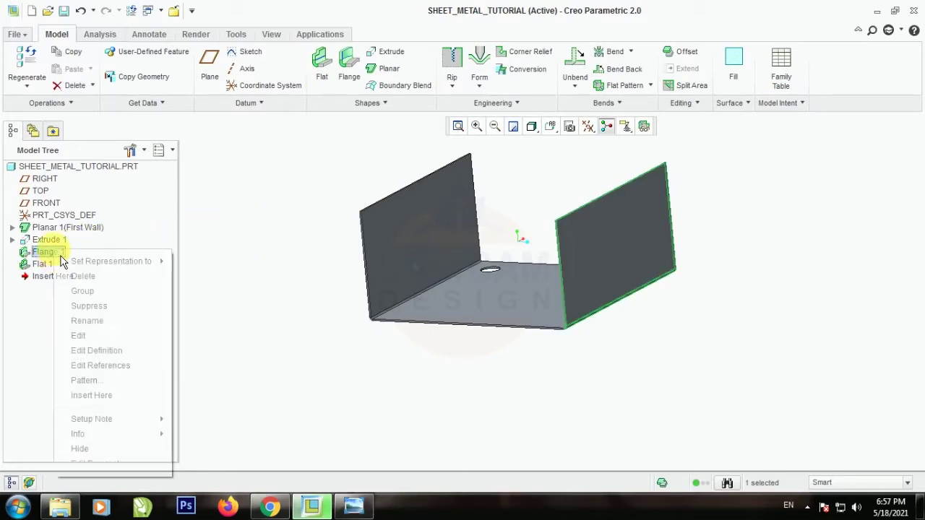
left_click(97, 352)
middle_click_drag(429, 284, 481, 315)
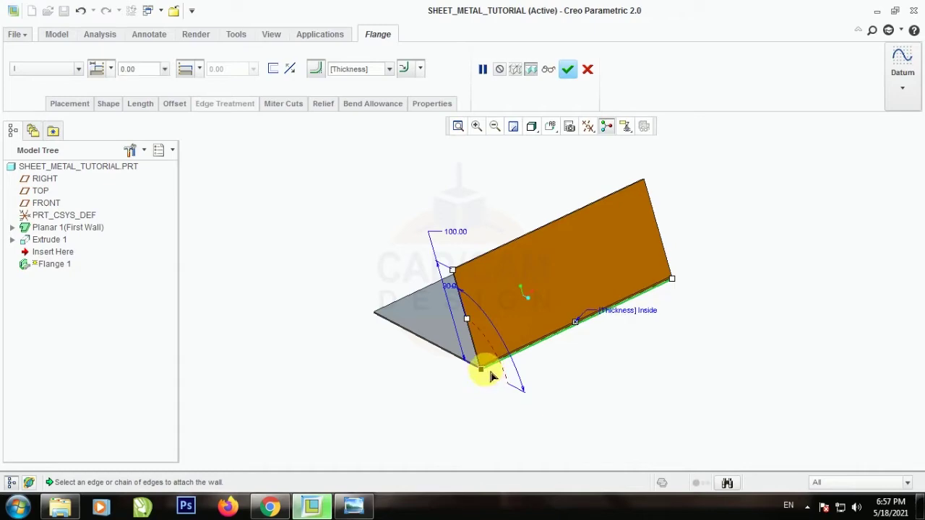
left_click(99, 69)
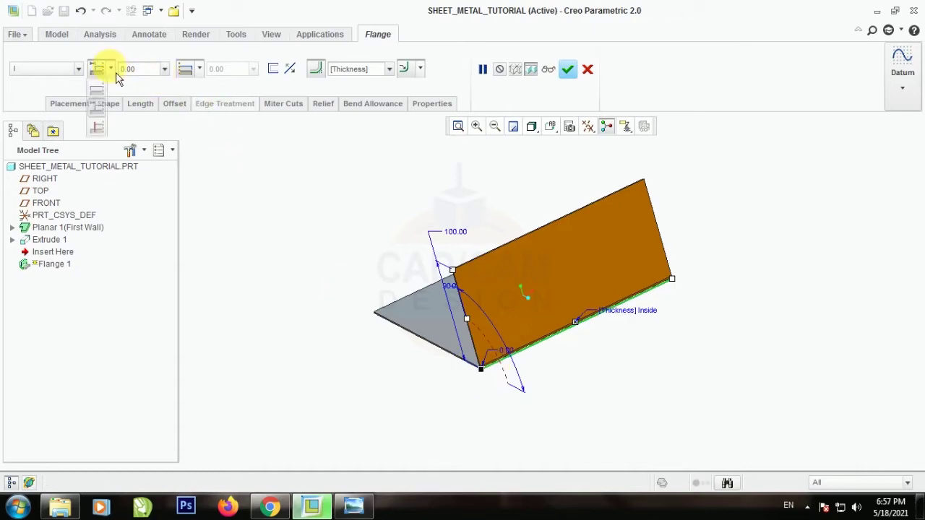
left_click(99, 115)
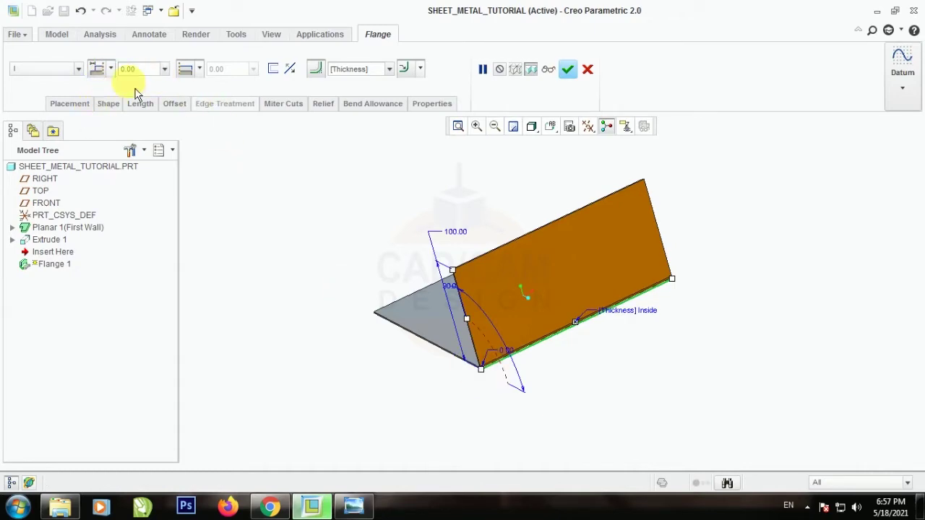
left_click(141, 69)
key("BackSpace")
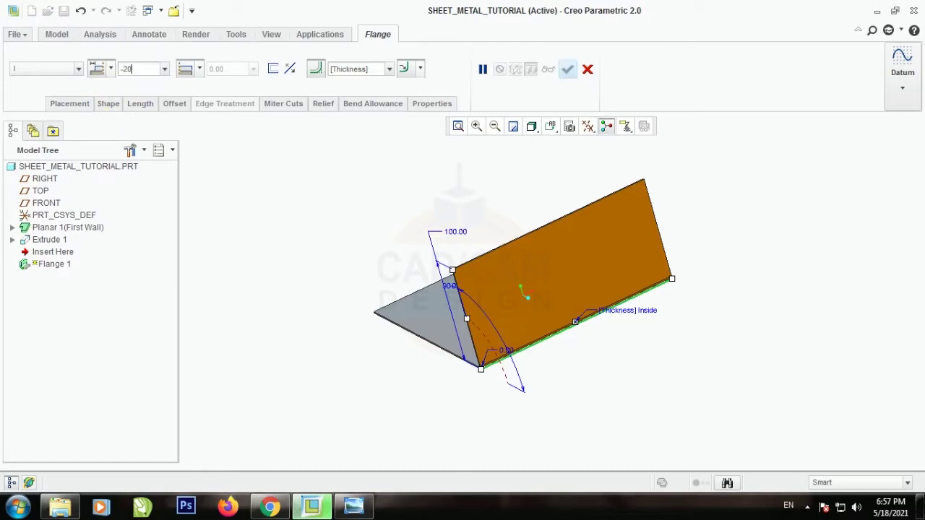
type("-20")
key("Return")
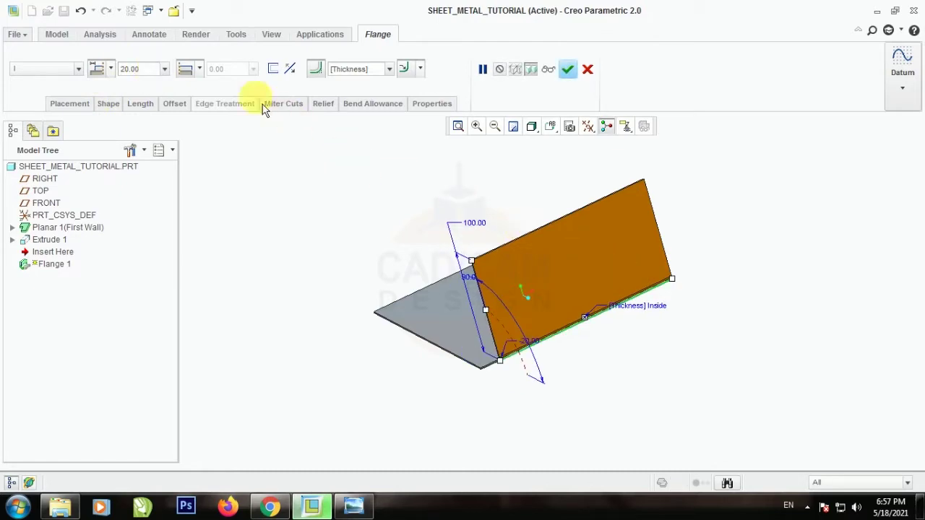
Offset the flange wall's second end by a value of -20 mm and complete the redefinition.
left_click(236, 72)
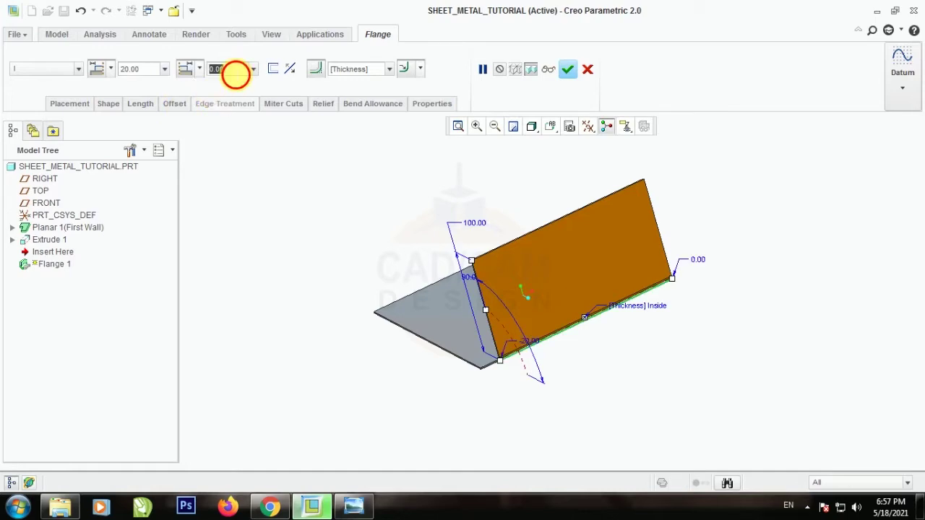
type("-20")
key("Return")
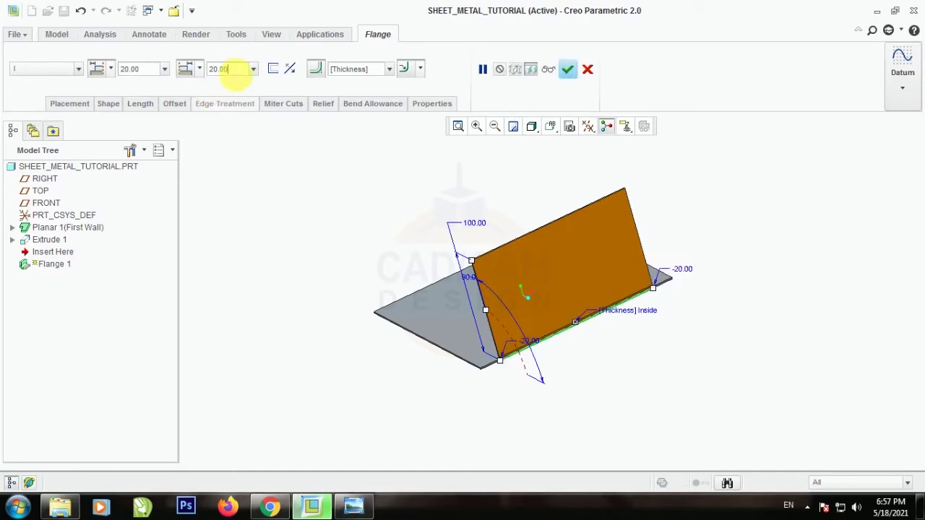
left_click(568, 69)
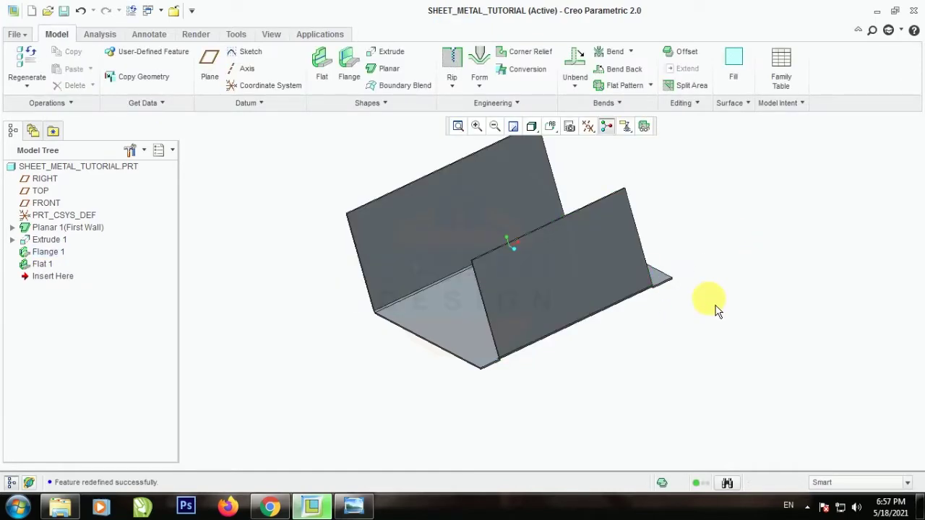
Examine both offset ends of the flange wall and how they sit on the plate.
middle_click_drag(643, 356, 663, 355)
scroll(687, 264, "down", 2)
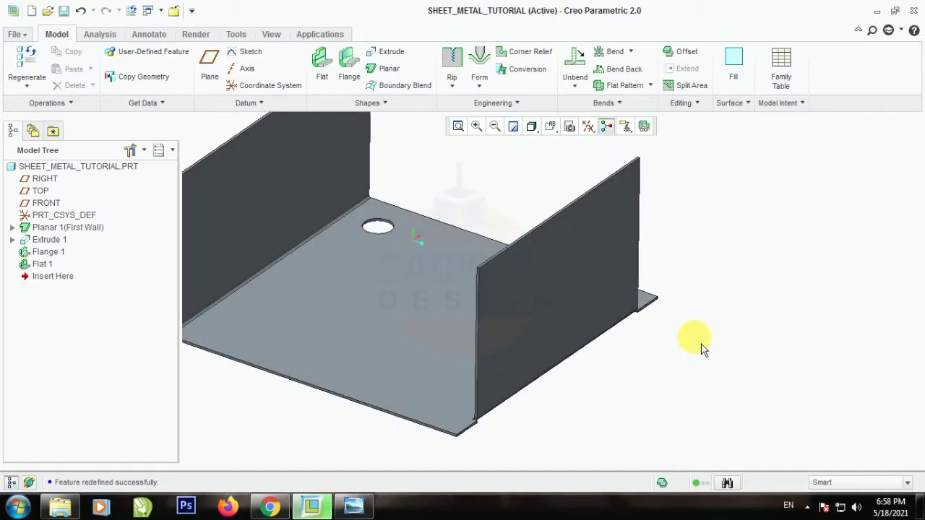
scroll(651, 365, "up", 3)
scroll(636, 311, "down", 3)
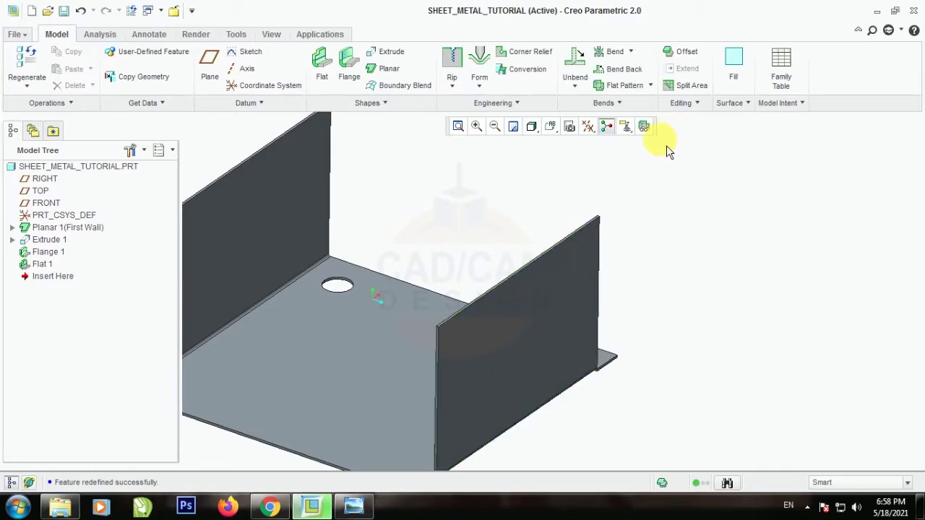
scroll(621, 202, "up", 1)
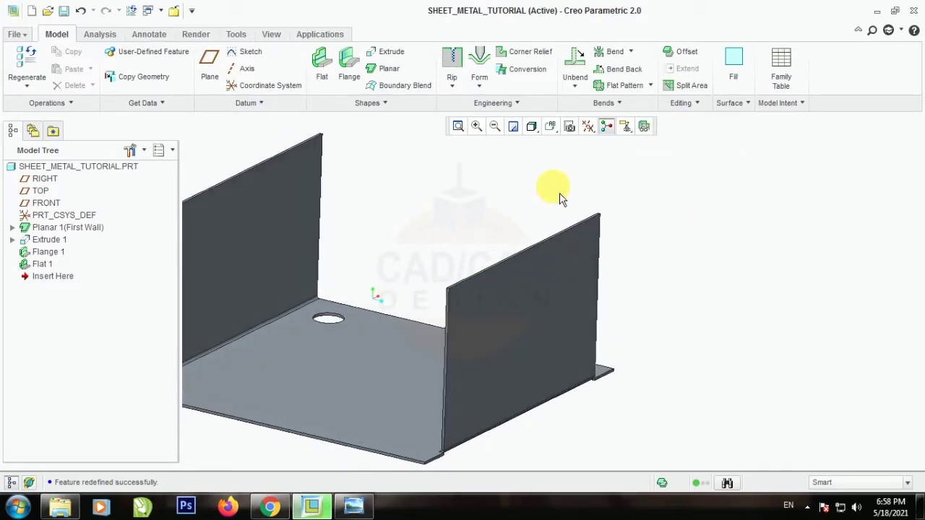
scroll(633, 287, "up", 3)
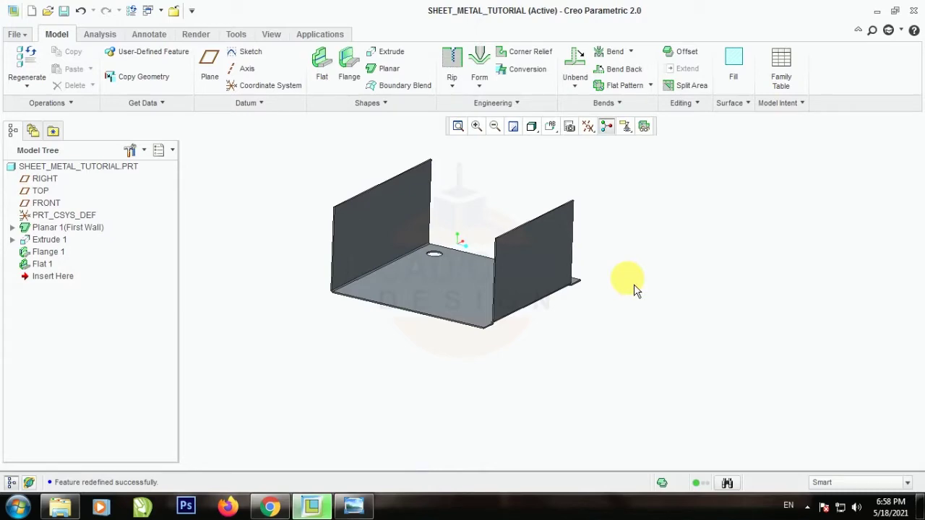
scroll(633, 284, "down", 4)
Redefine the flange wall and open its profile sketch on the end-of-wall plane, oriented to the 2D view.
left_click(499, 215)
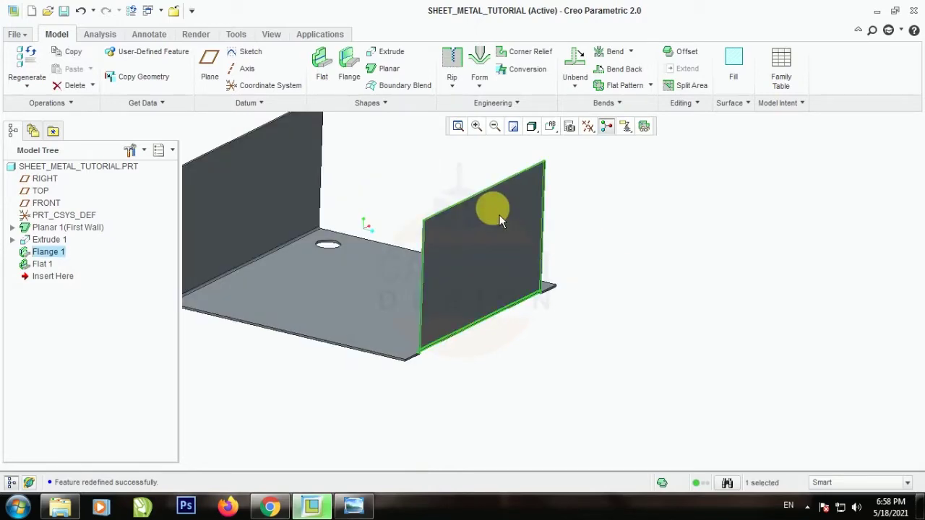
right_click(499, 214)
left_click(514, 146)
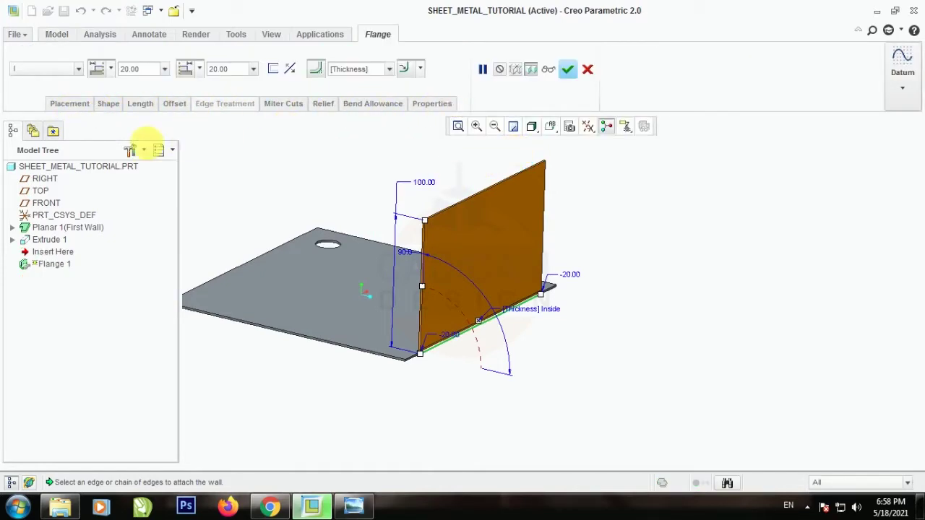
left_click(116, 113)
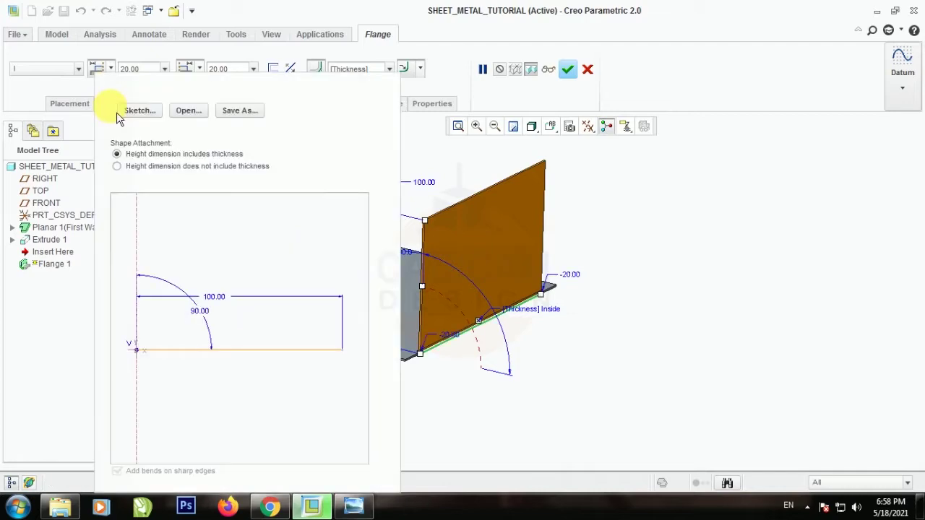
left_click(137, 109)
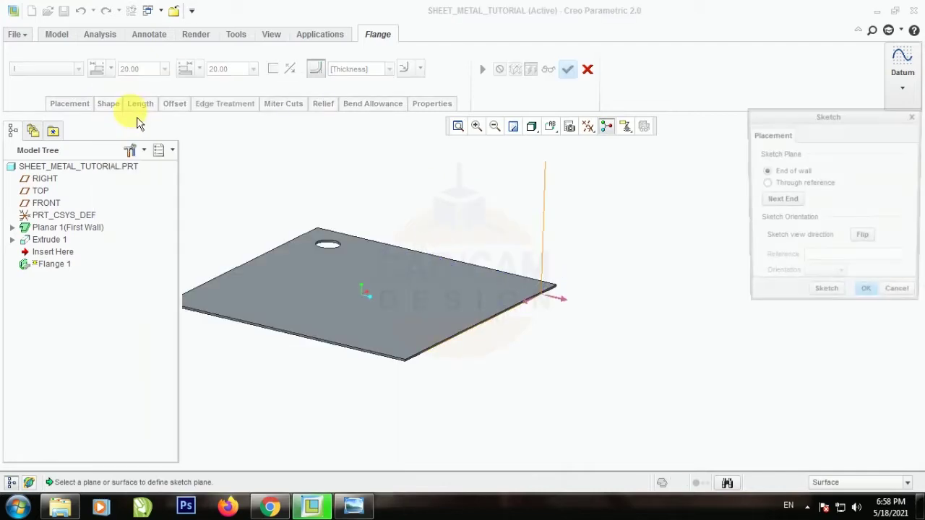
left_click(826, 287)
left_click(598, 126)
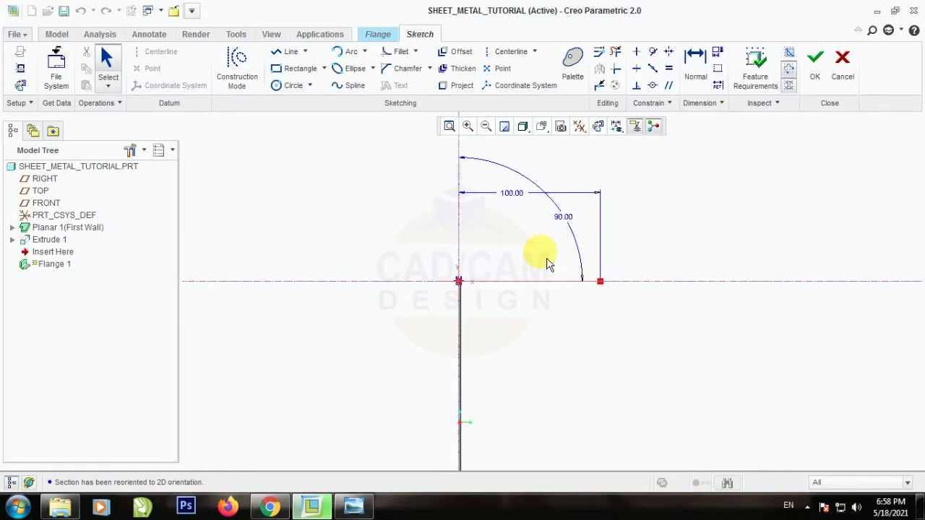
Extend the flange profile from its free end with four perpendicular line segments forming two steps, and complete the sketch and flange.
scroll(440, 361, "up", 2)
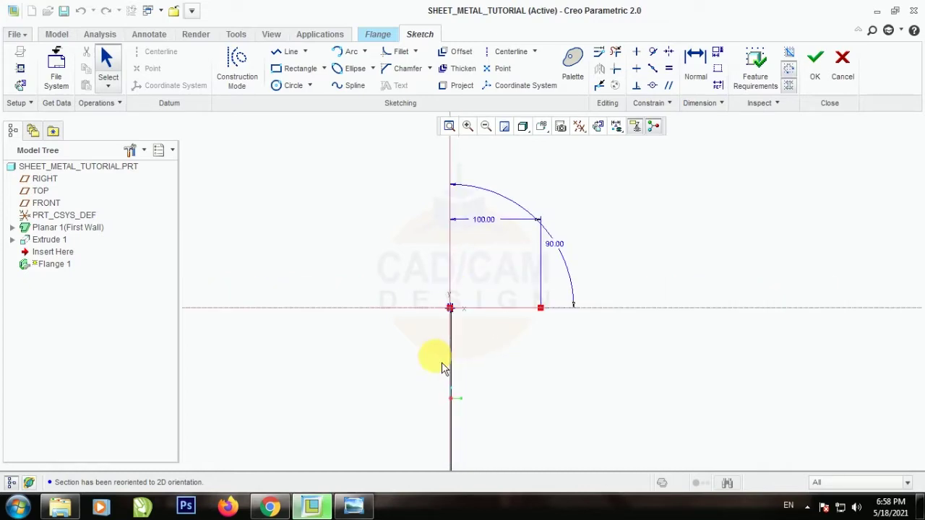
left_click(290, 51)
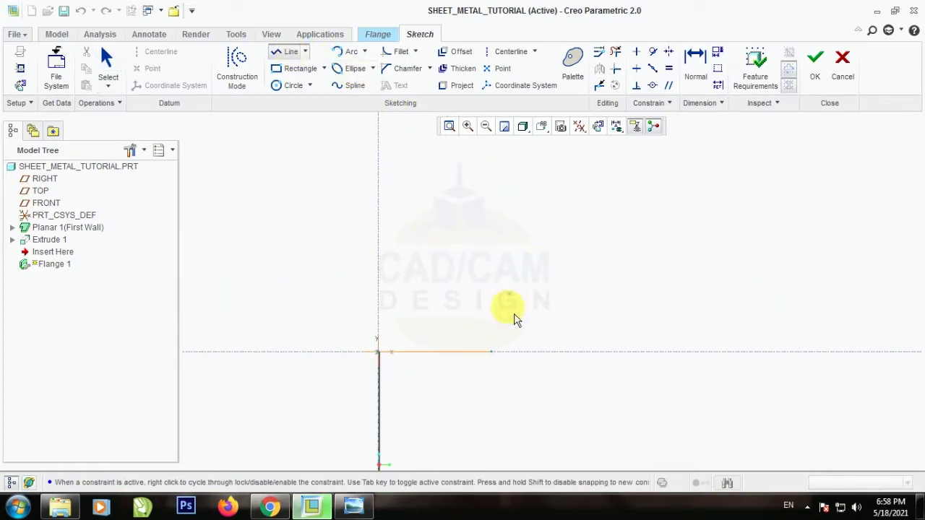
left_click(496, 275)
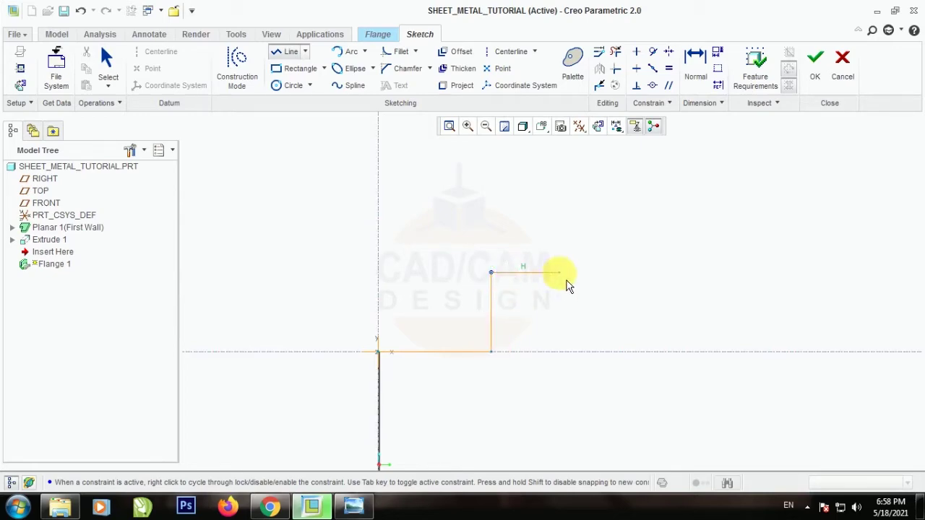
left_click(561, 273)
left_click(560, 224)
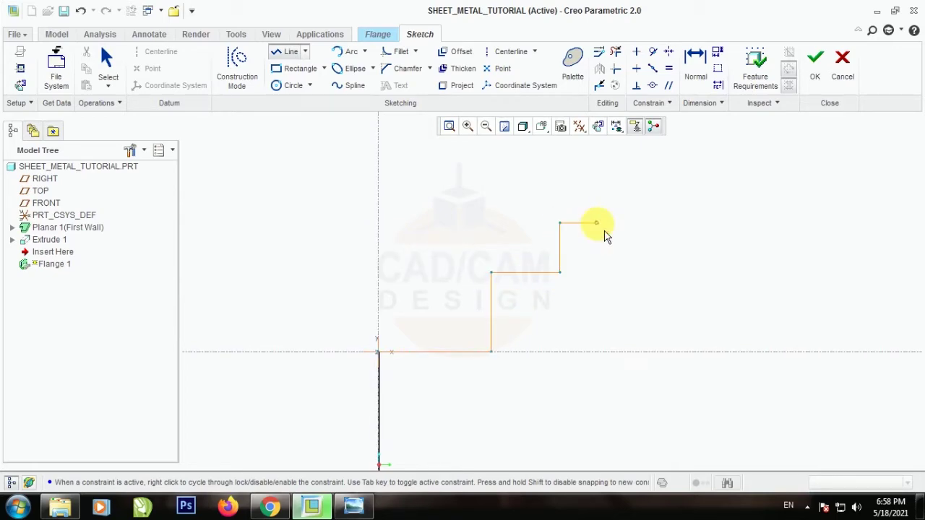
left_click(613, 224)
left_click(815, 58)
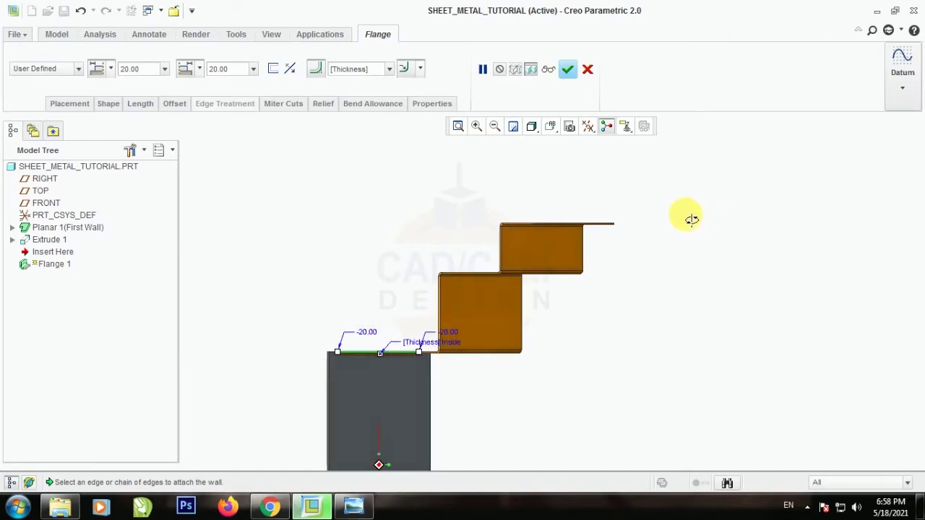
left_click(567, 68)
Redefine the flat wall opposite the stepped flange and open its shape sketch, oriented to the 2D view.
middle_click_drag(706, 282, 694, 268)
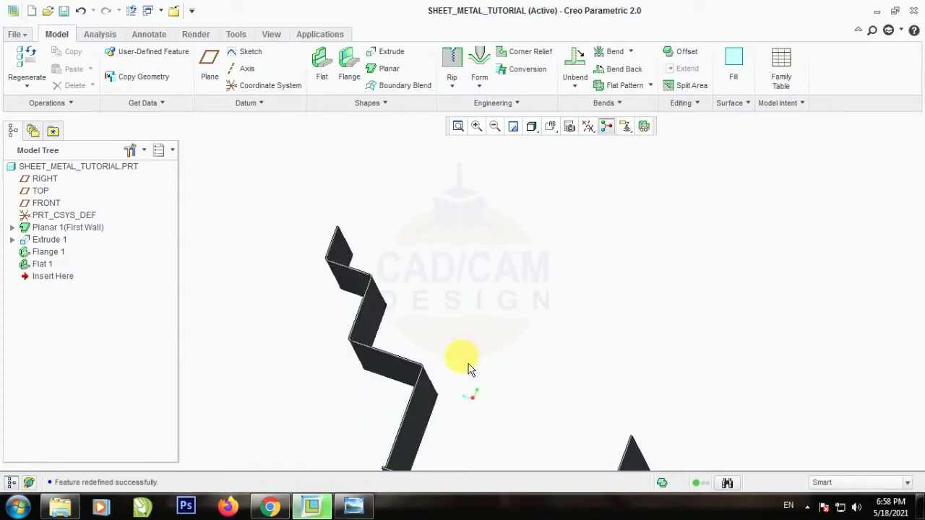
middle_click_drag(376, 181, 402, 299)
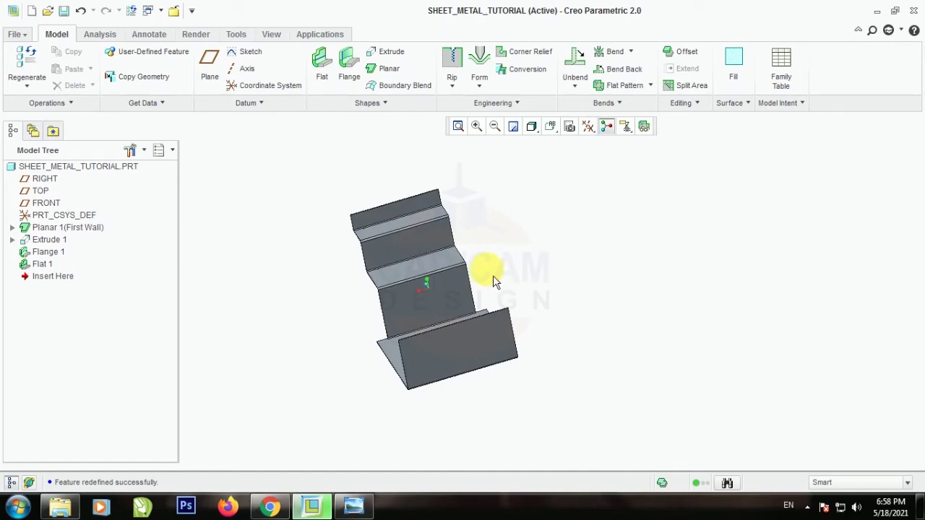
middle_click_drag(316, 299, 333, 293)
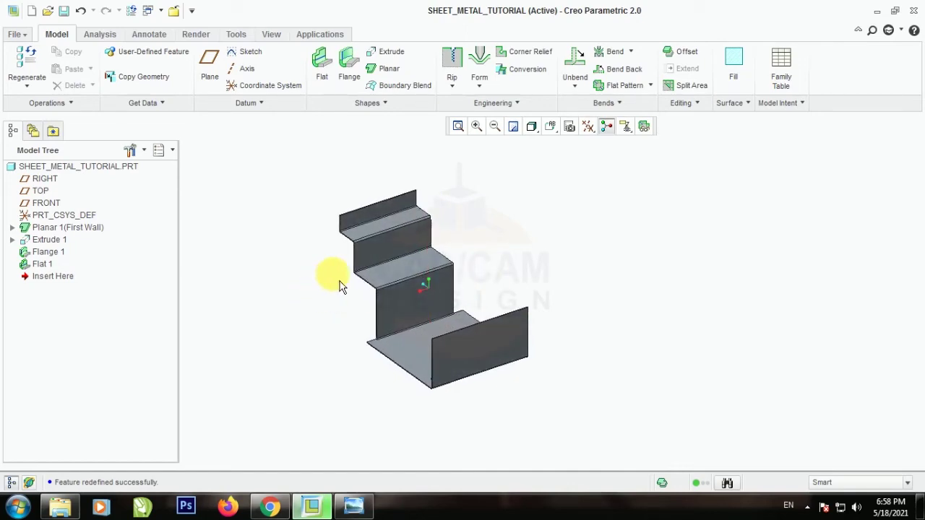
scroll(339, 249, "down", 2)
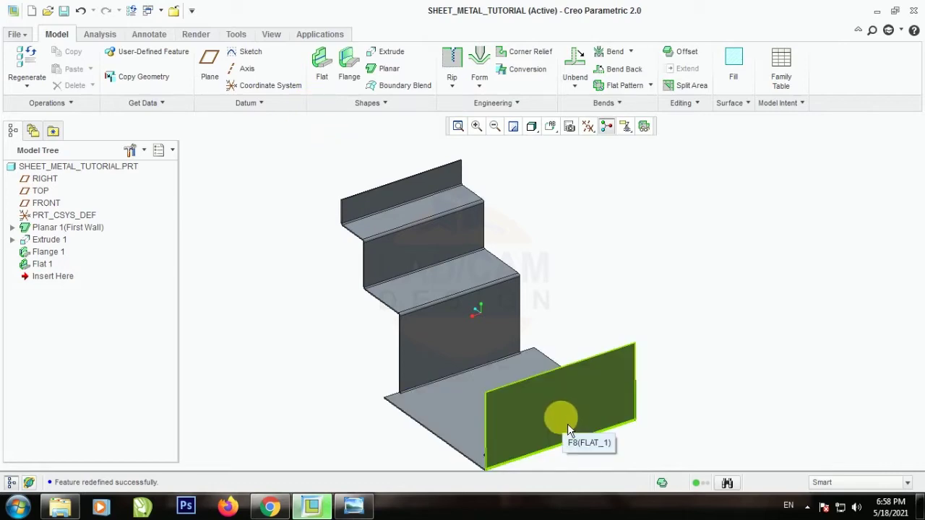
scroll(398, 153, "up", 2)
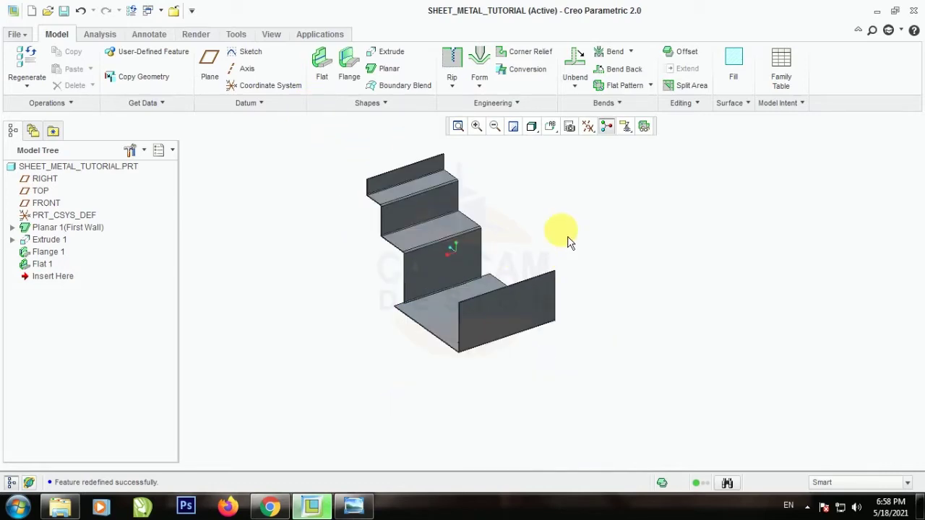
right_click(551, 305)
left_click(590, 167)
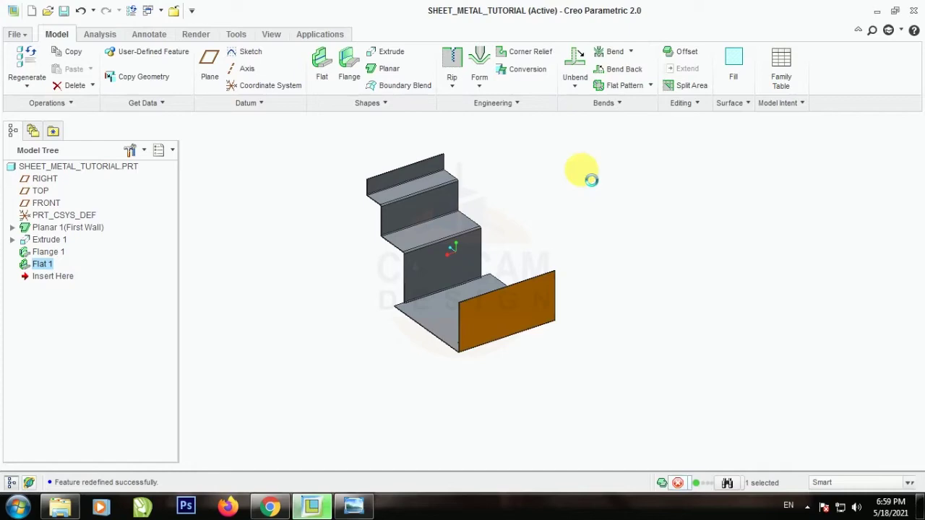
left_click(112, 105)
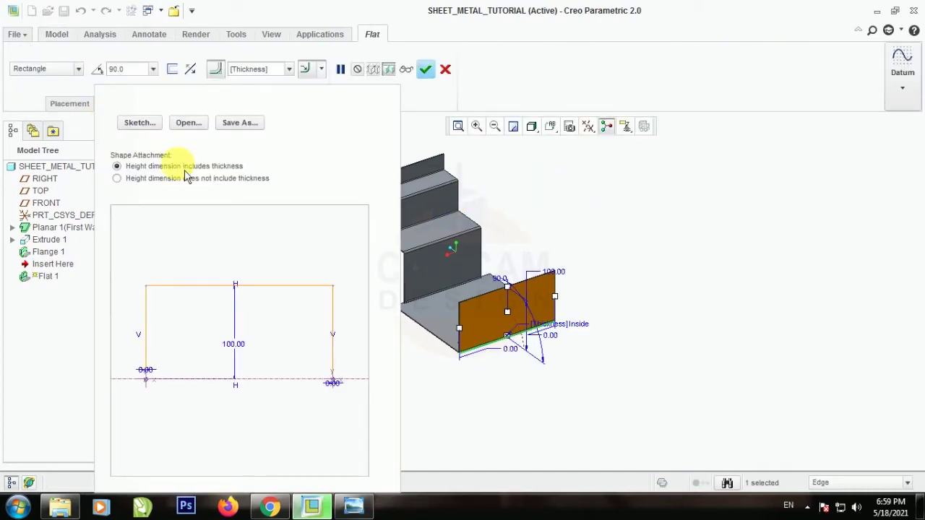
left_click(139, 123)
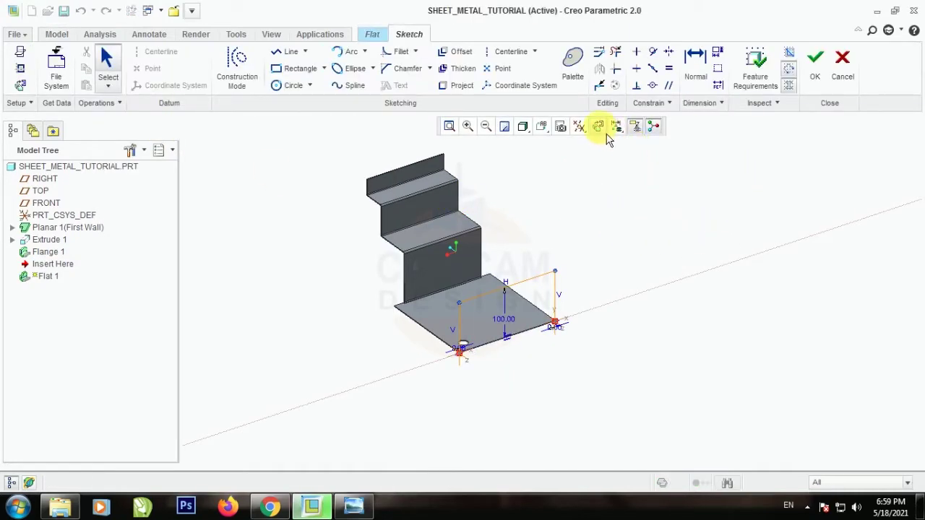
left_click(598, 126)
Sketch a rectangle about 78 mm wide on top of the wall outline, starting from its upper right corner.
scroll(547, 309, "up", 1)
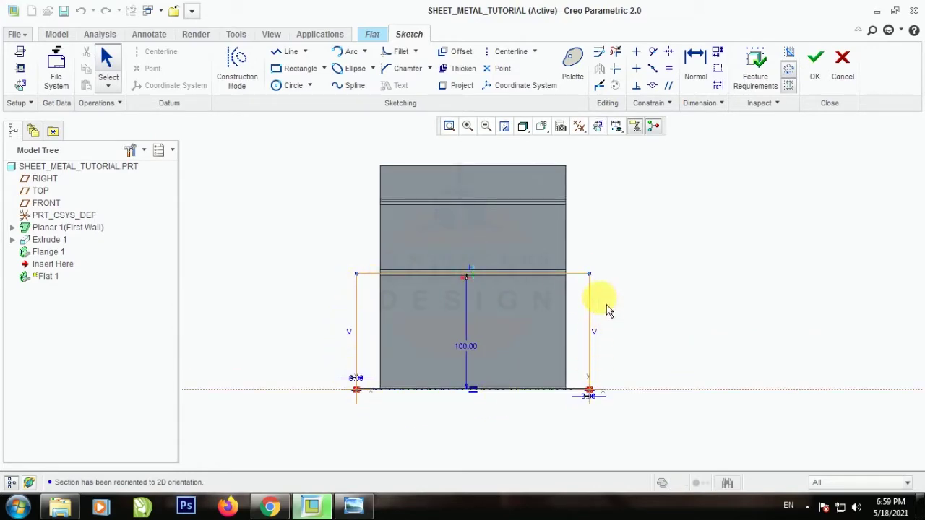
mouse_move(378, 315)
middle_mouse_down()
mouse_move(437, 330)
mouse_move(426, 328)
middle_mouse_up()
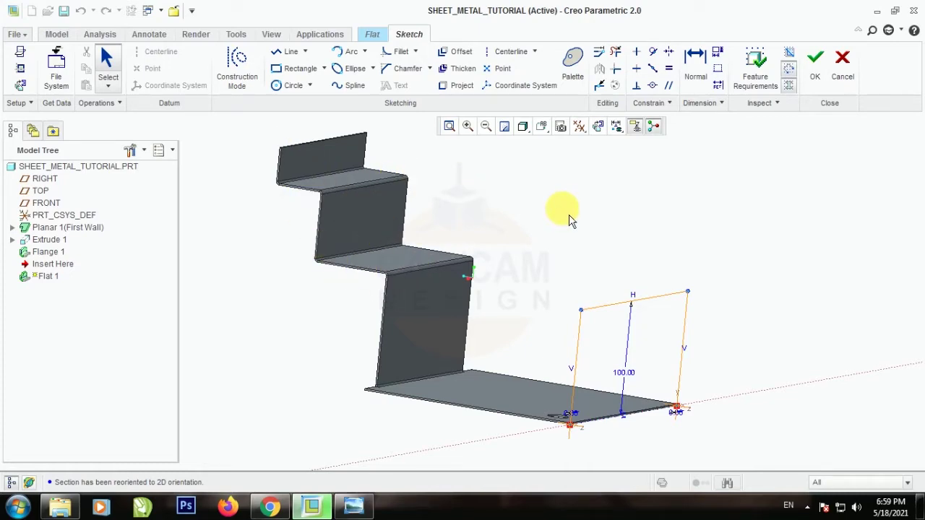
left_click(597, 126)
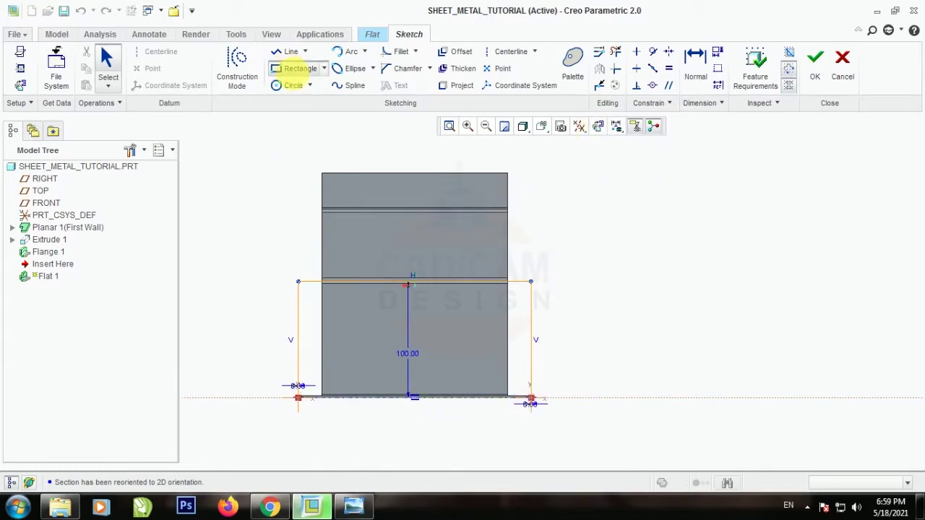
left_click(298, 68)
left_click(531, 281)
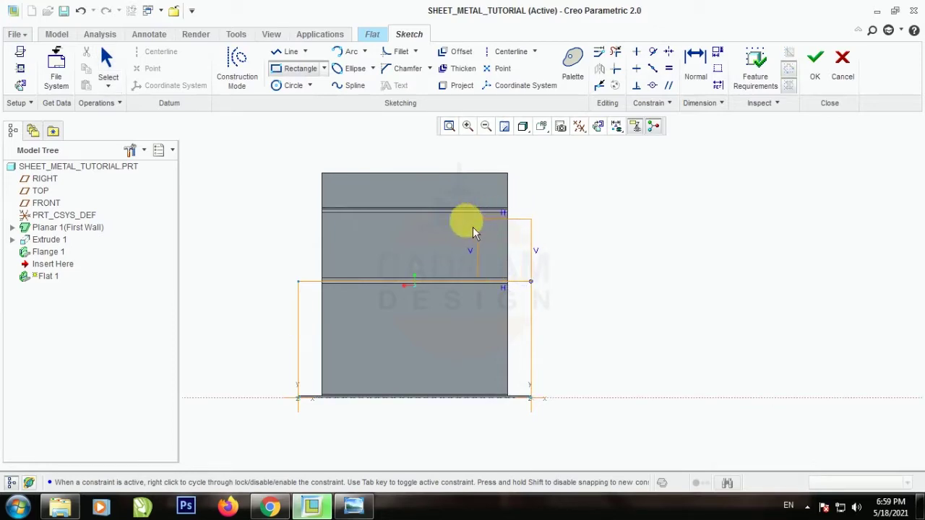
left_click(448, 233)
left_click(107, 61)
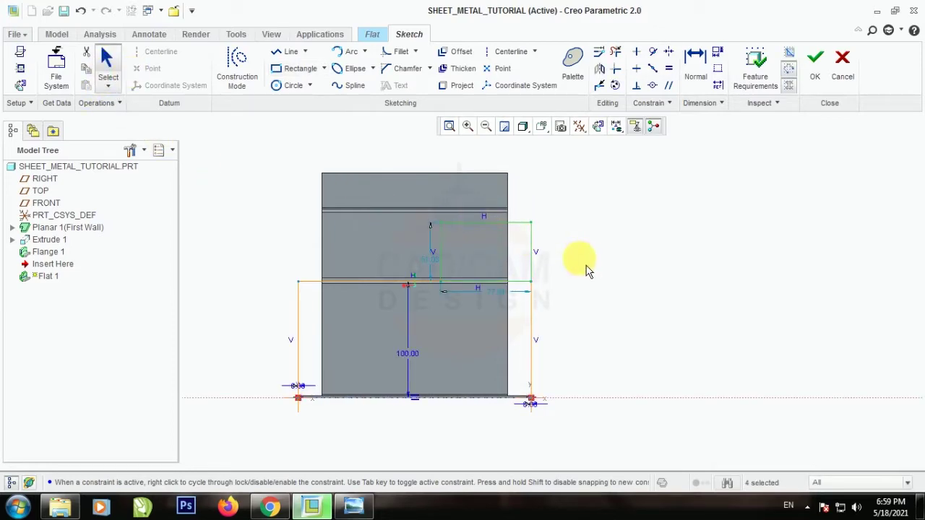
Set the height and width of the added rectangle to 50 mm each.
scroll(456, 259, "up", 1)
double_click(416, 271)
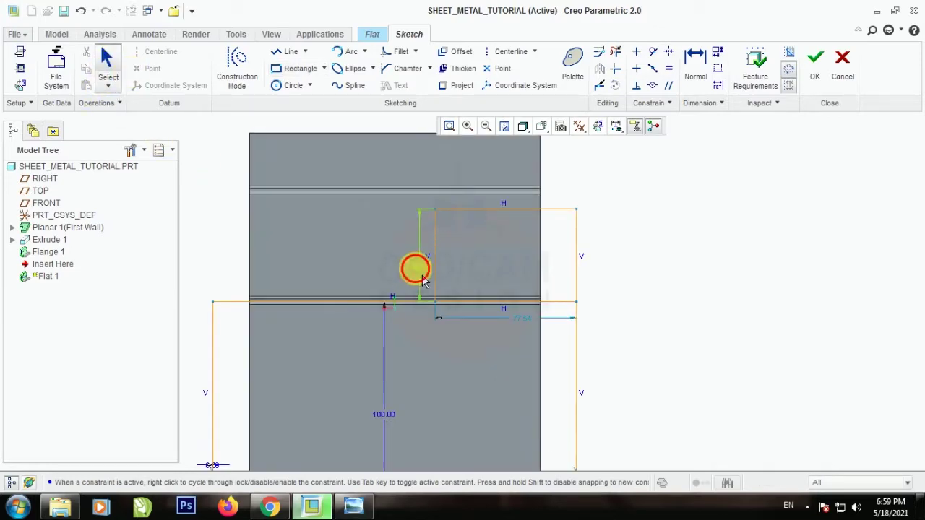
left_click(657, 312)
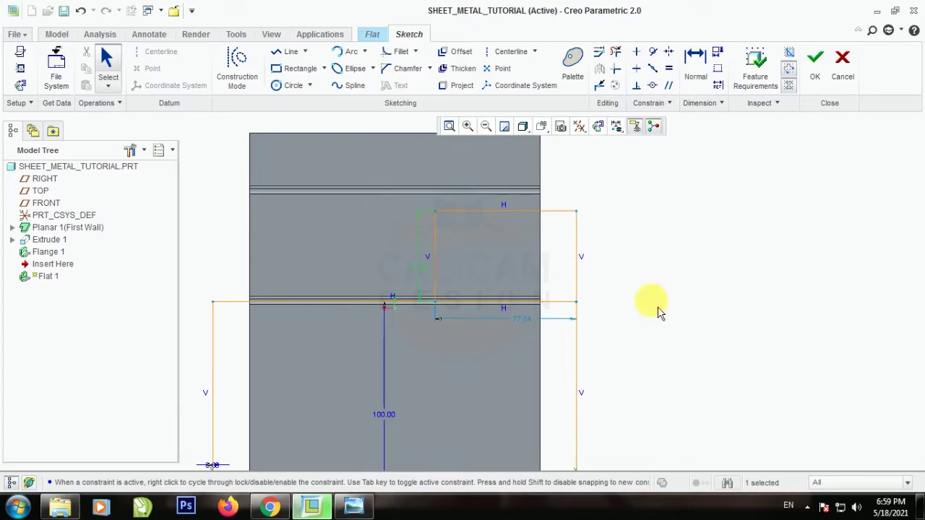
double_click(518, 320)
type("50")
left_click(826, 411)
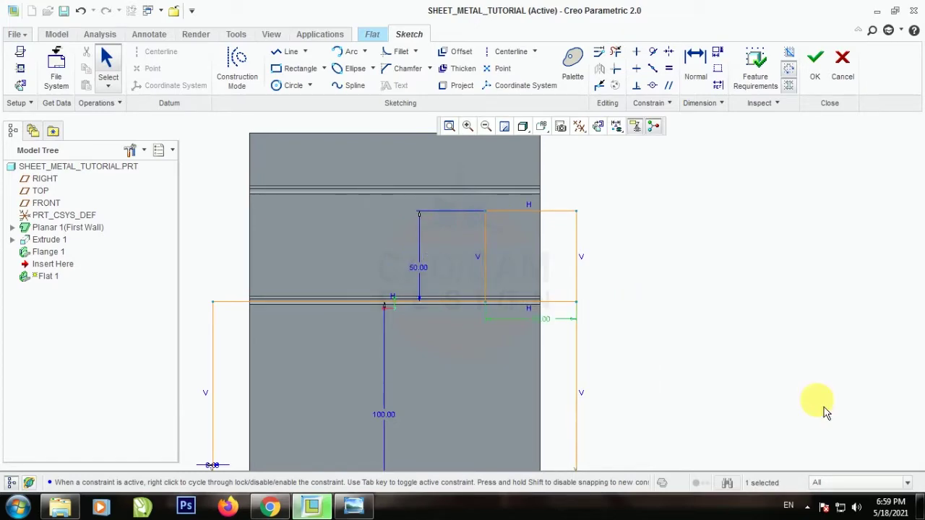
scroll(542, 271, "down", 1)
scroll(627, 241, "up", 2)
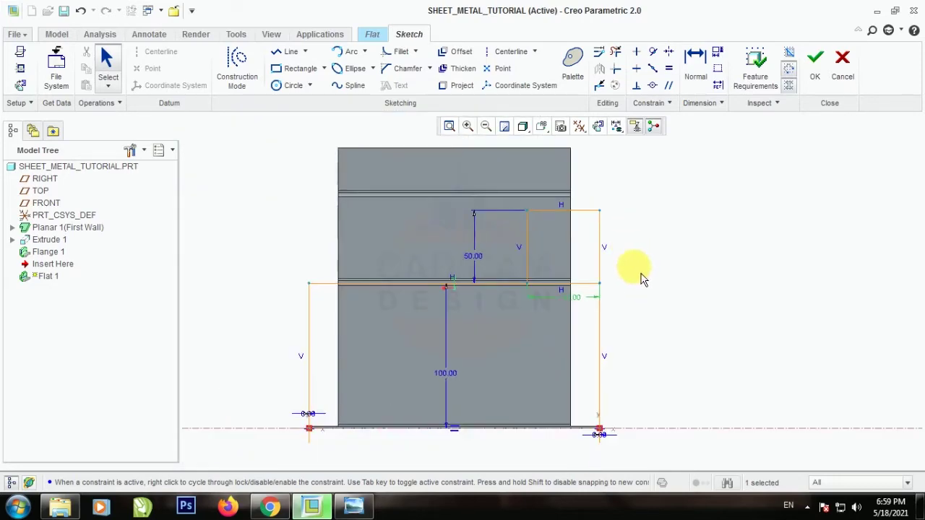
mouse_move(643, 281)
middle_mouse_down()
mouse_move(669, 285)
mouse_move(645, 291)
middle_mouse_up()
scroll(641, 299, "up", 3)
scroll(643, 347, "down", 3)
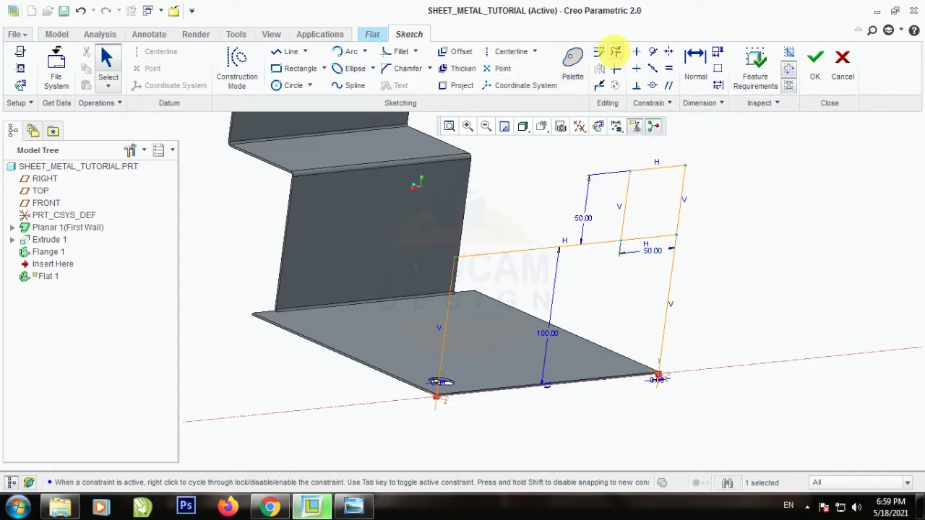
Trim the segment shared by the 50 mm square and the wall outline, and complete the sketch and flat wall.
left_click(615, 52)
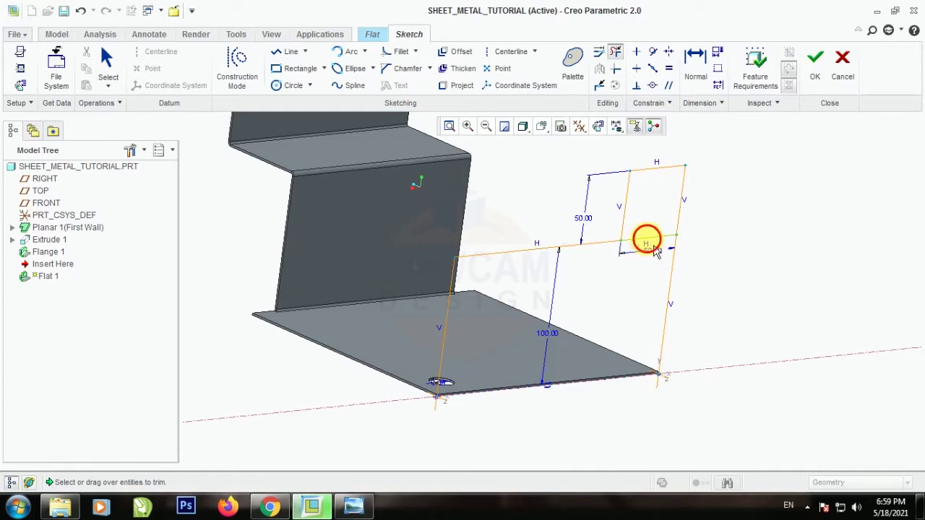
left_click(654, 249)
left_click(105, 59)
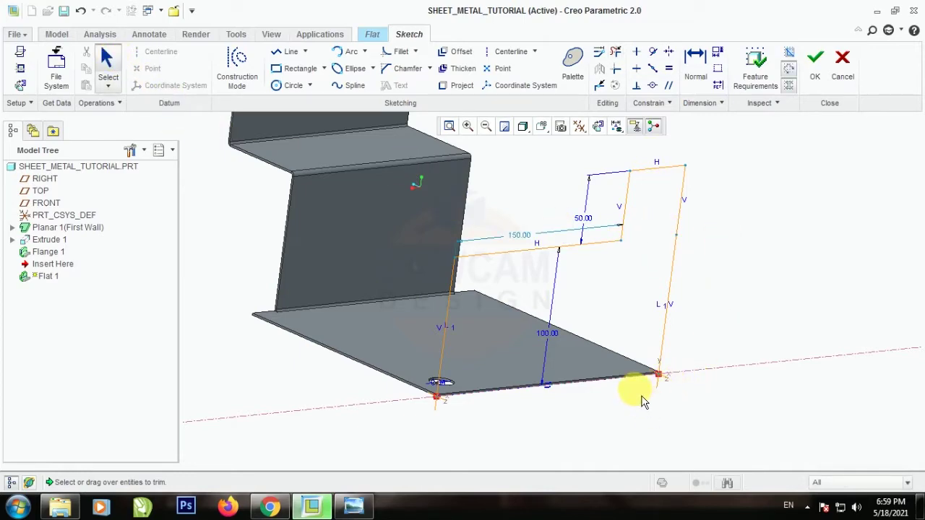
mouse_move(640, 392)
middle_mouse_down()
mouse_move(640, 382)
mouse_move(636, 393)
middle_mouse_up()
left_click(813, 68)
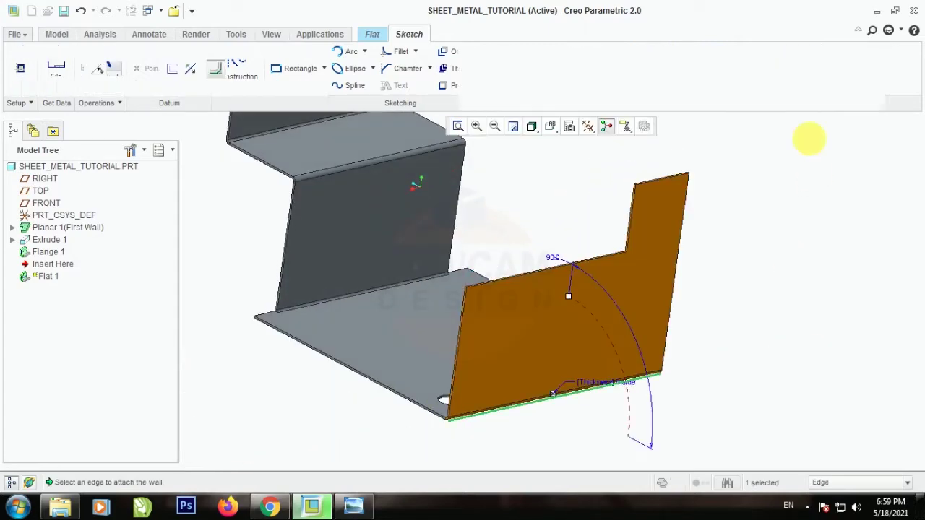
left_click(428, 71)
left_click(784, 262)
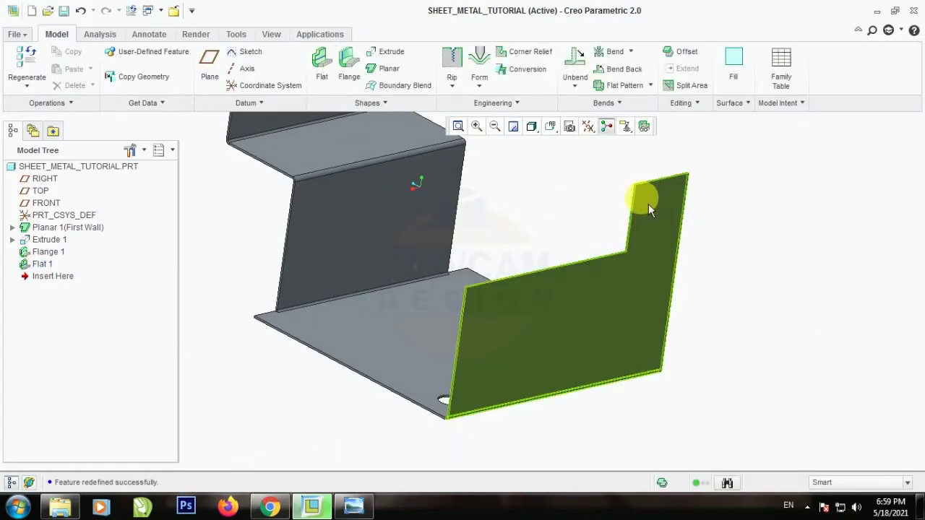
Examine the stepped flange and the notched flat wall from several sides, and check the flange's definition without changing it.
scroll(723, 380, "up", 3)
mouse_move(722, 349)
middle_mouse_down()
mouse_move(713, 334)
mouse_move(730, 347)
middle_mouse_up()
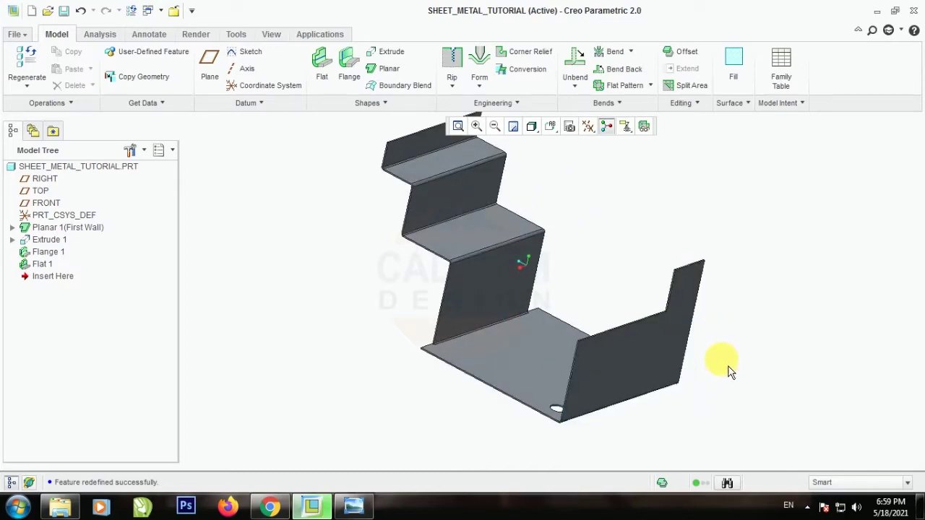
middle_click_drag(363, 264, 408, 272)
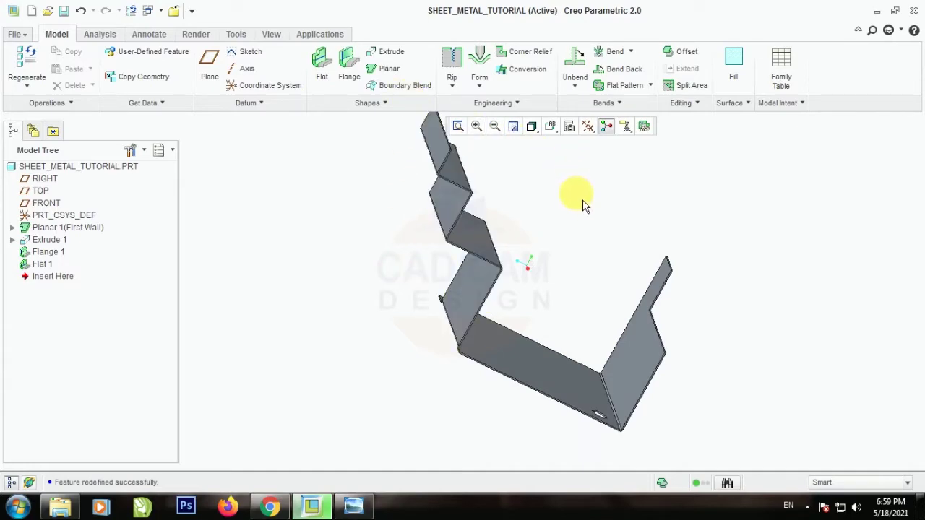
middle_click_drag(584, 241, 454, 217)
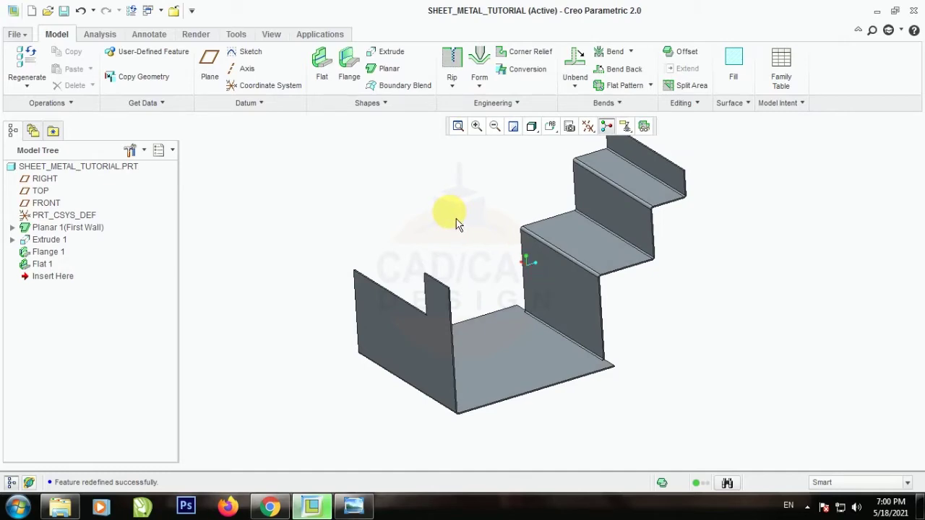
left_click(458, 126)
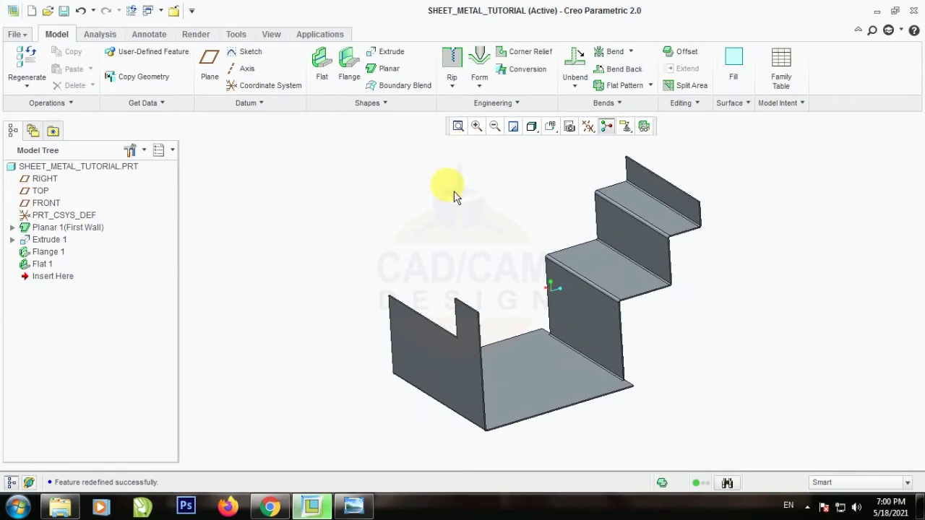
middle_click_drag(409, 240, 490, 276)
left_click(490, 276)
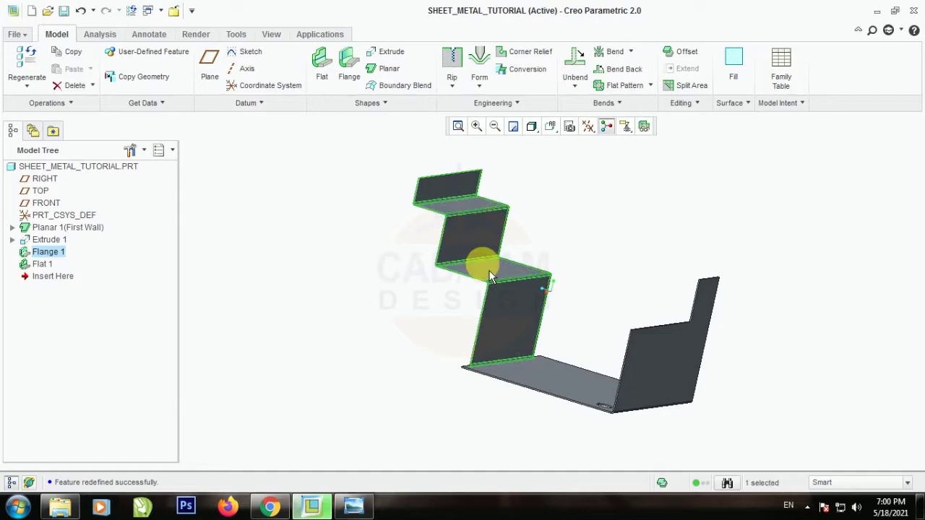
right_click(488, 273)
left_click(538, 163)
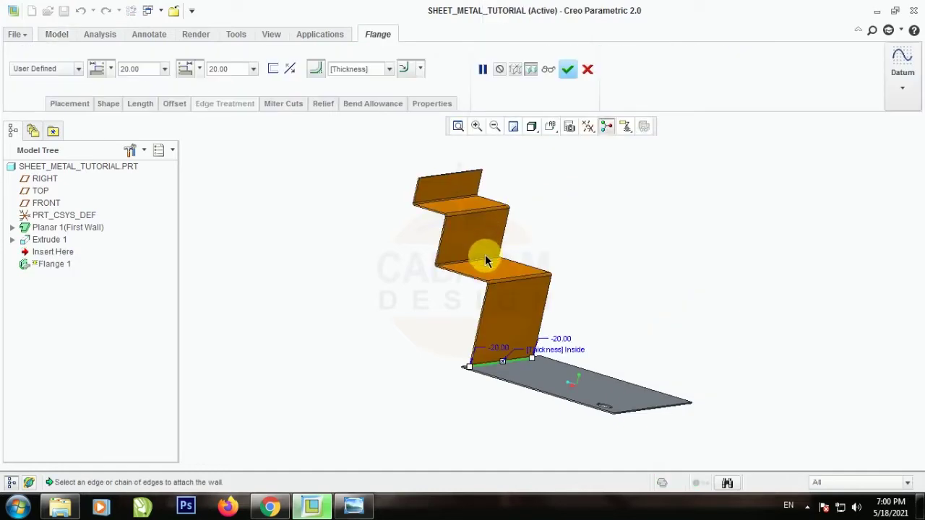
left_click(568, 69)
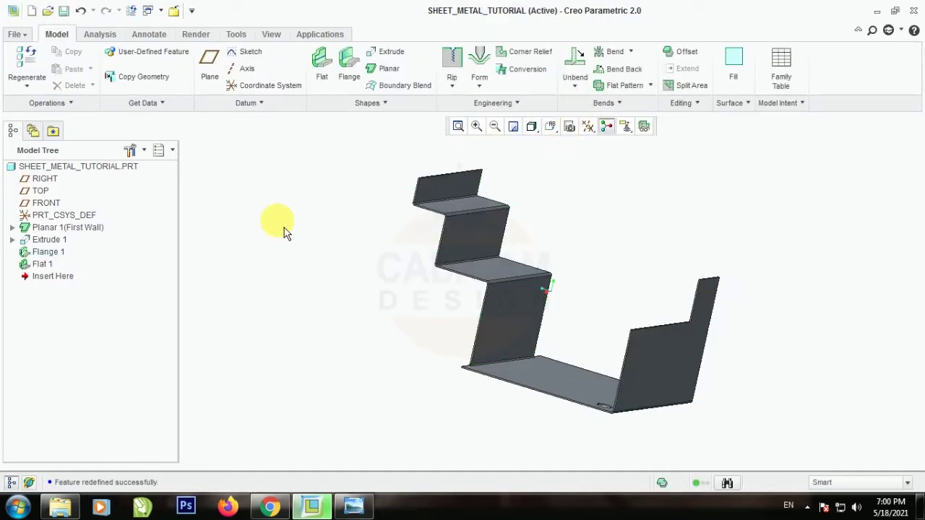
Undo the redefinitions of the flange and the flat wall back to their plain rectangular shapes.
left_click(80, 10)
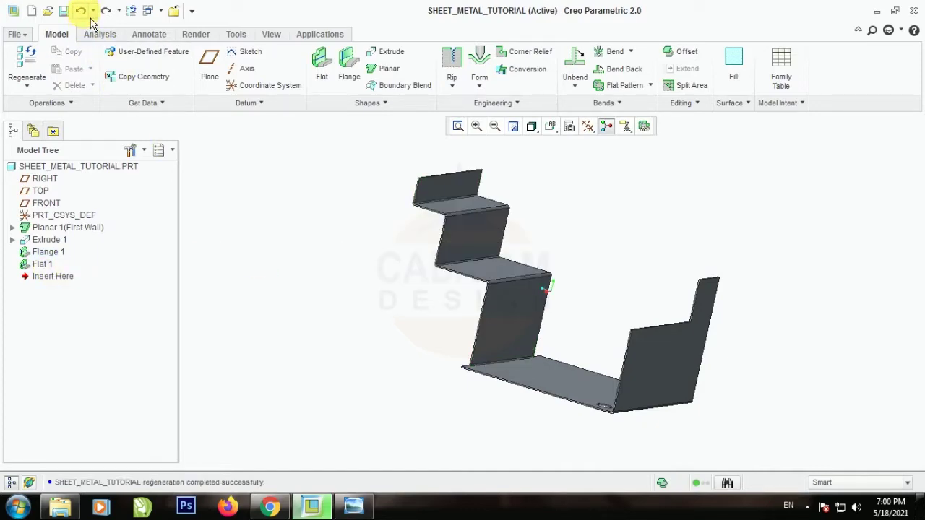
left_click(81, 10)
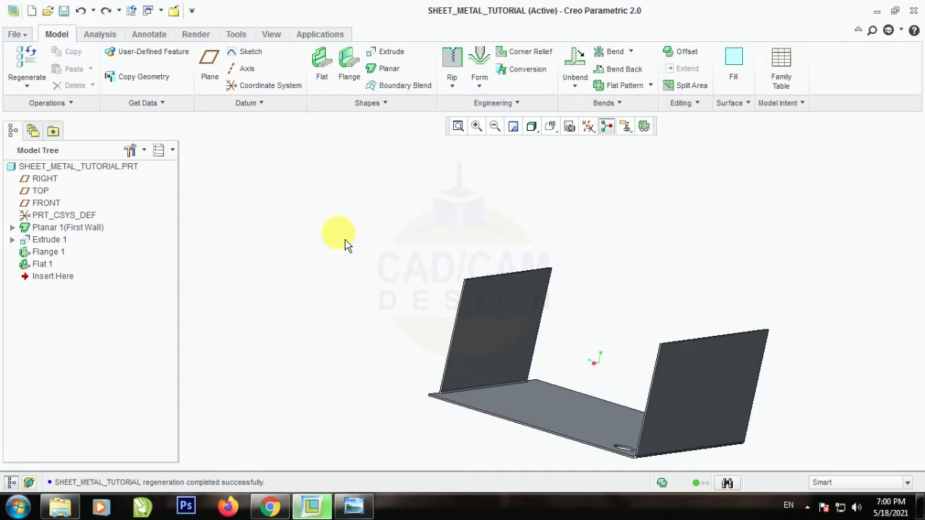
scroll(415, 177, "up", 3)
Open the definition of the plain flange at the plate end away from the hole.
left_click(50, 266)
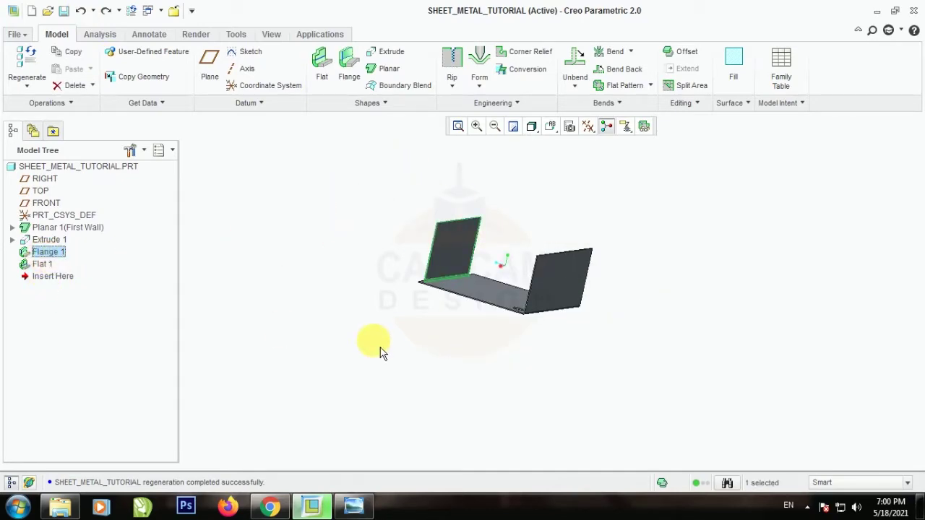
middle_click_drag(380, 351, 467, 275)
scroll(462, 271, "down", 5)
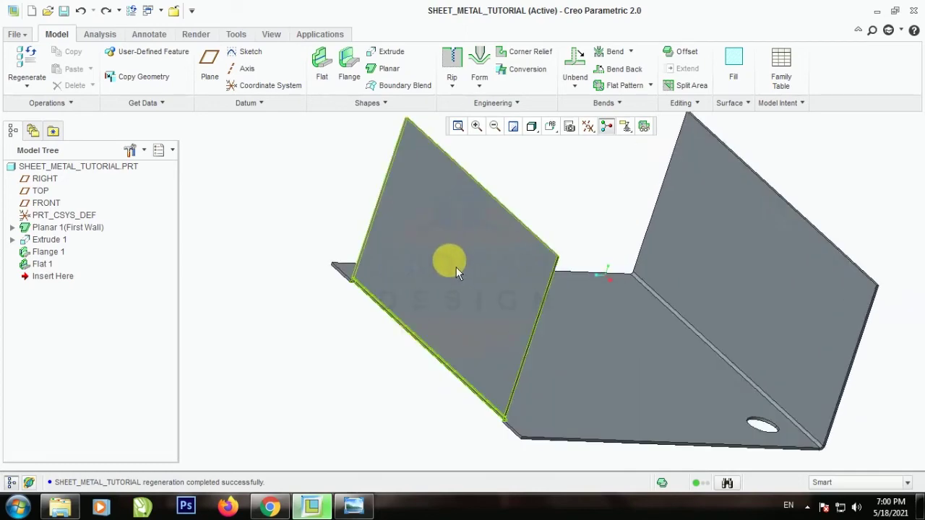
left_click(52, 255)
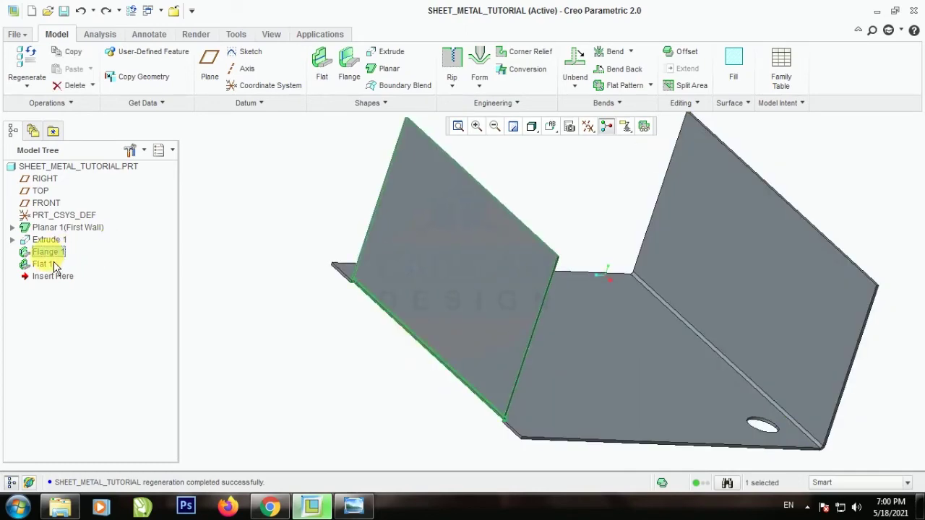
right_click(444, 266)
left_click(472, 159)
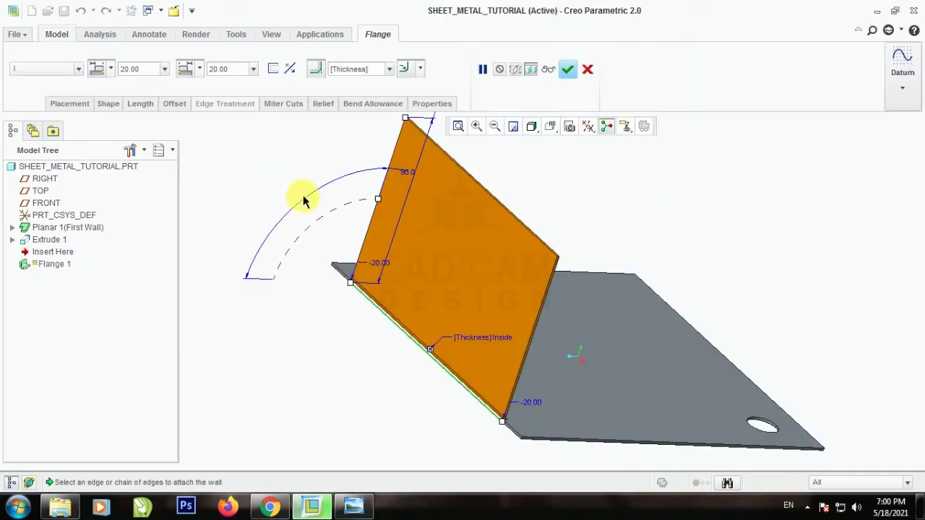
scroll(323, 247, "up", 2)
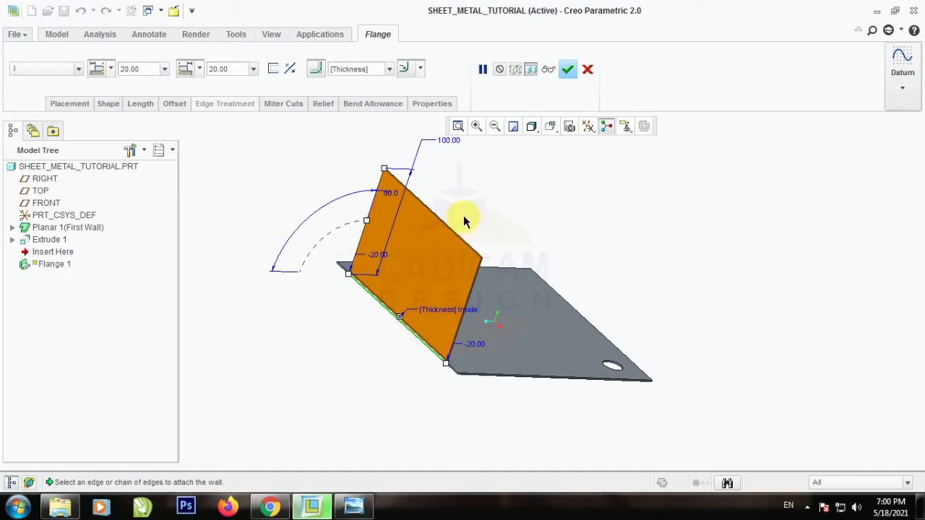
Try the Arc profile on the flange and inspect its curved bend up close.
left_click(79, 68)
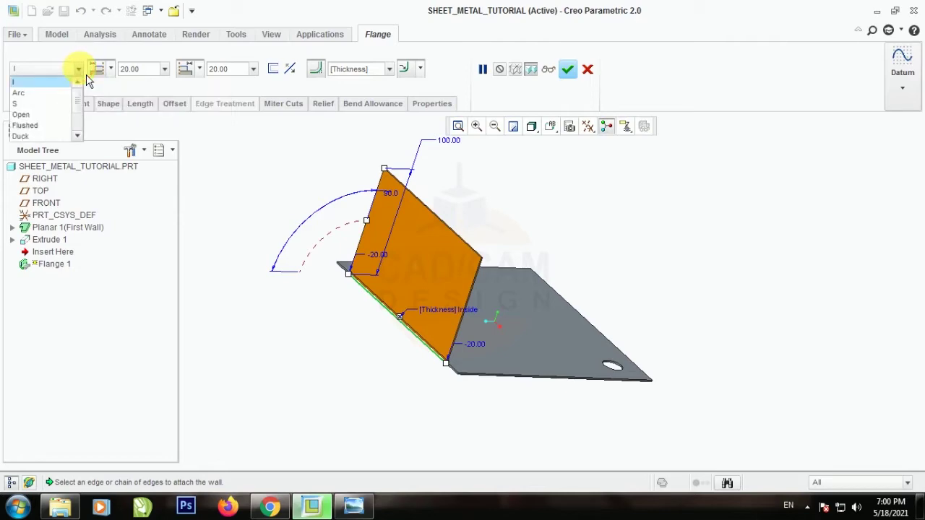
left_click(33, 94)
middle_click_drag(371, 335, 343, 334)
scroll(344, 334, "down", 4)
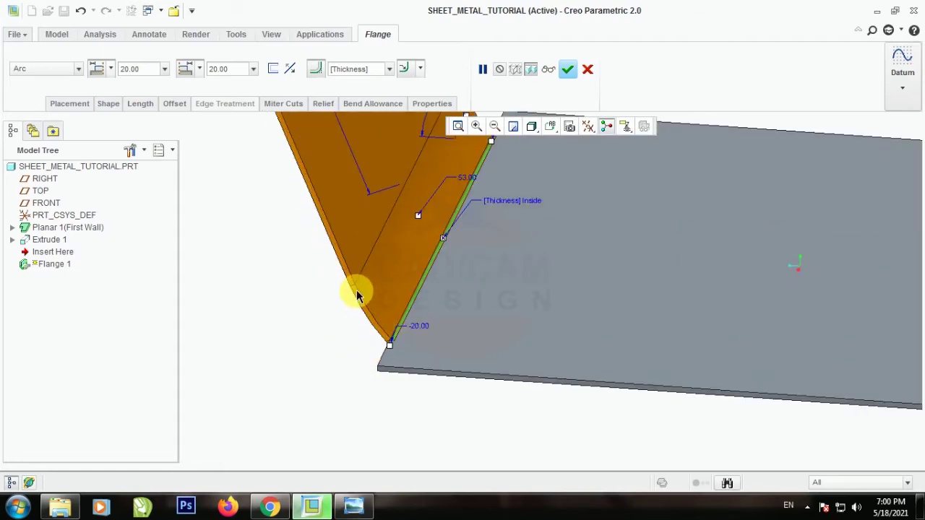
scroll(419, 429, "up", 4)
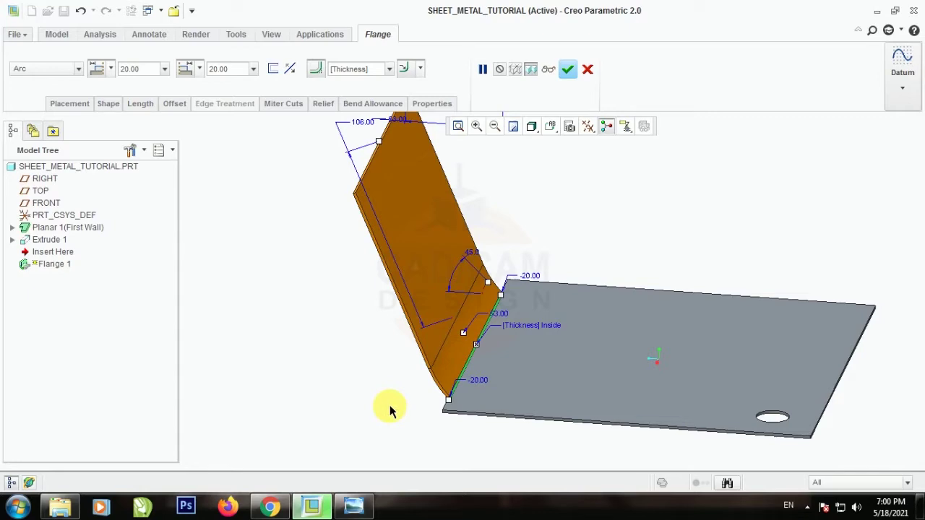
scroll(388, 405, "up", 2)
middle_click_drag(315, 399, 318, 391)
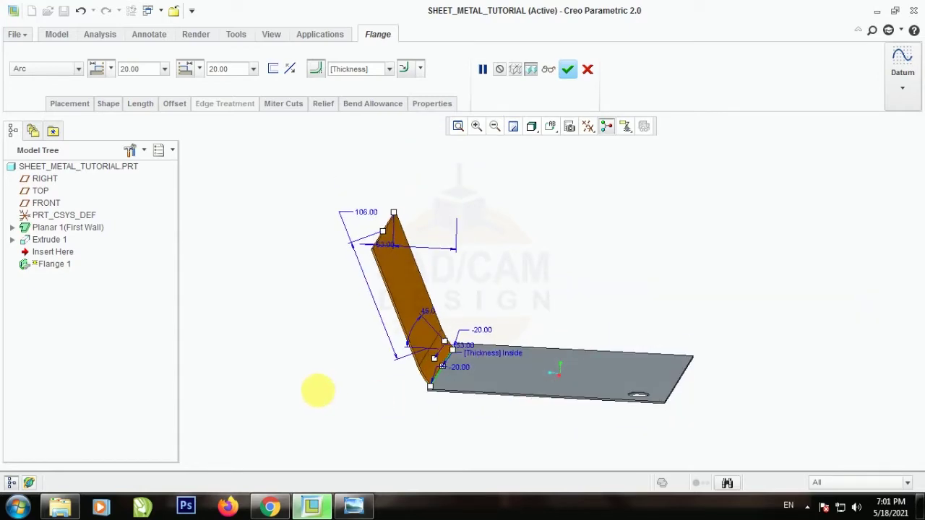
Try the S profile on the flange and view the resulting shape.
left_click(79, 71)
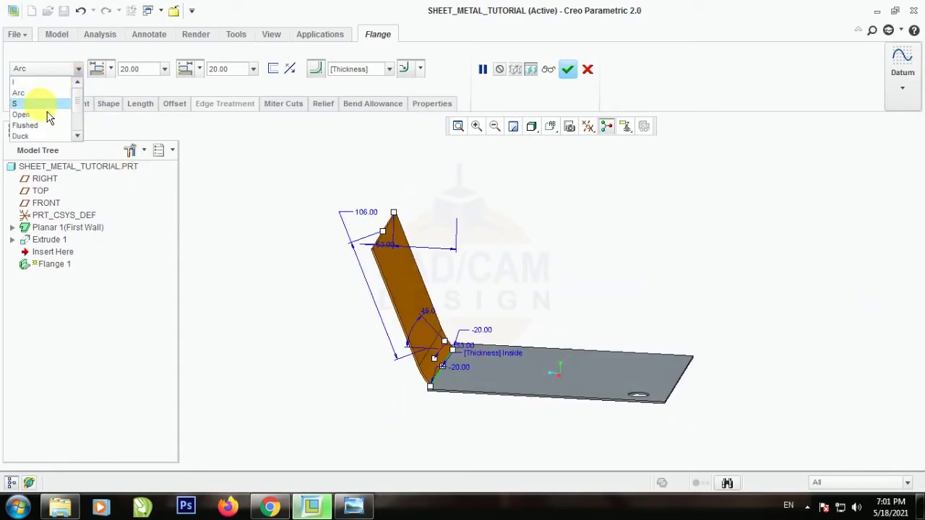
left_click(41, 107)
mouse_move(349, 388)
middle_mouse_down()
mouse_move(361, 363)
mouse_move(350, 381)
middle_mouse_up()
scroll(355, 358, "up", 3)
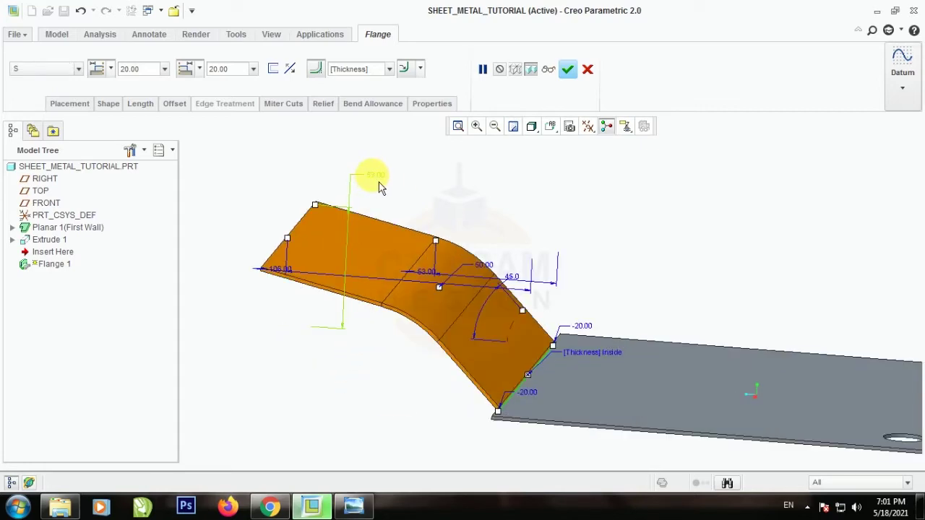
Try the Open profile on the flange and inspect the hem along the plate edge.
left_click(77, 69)
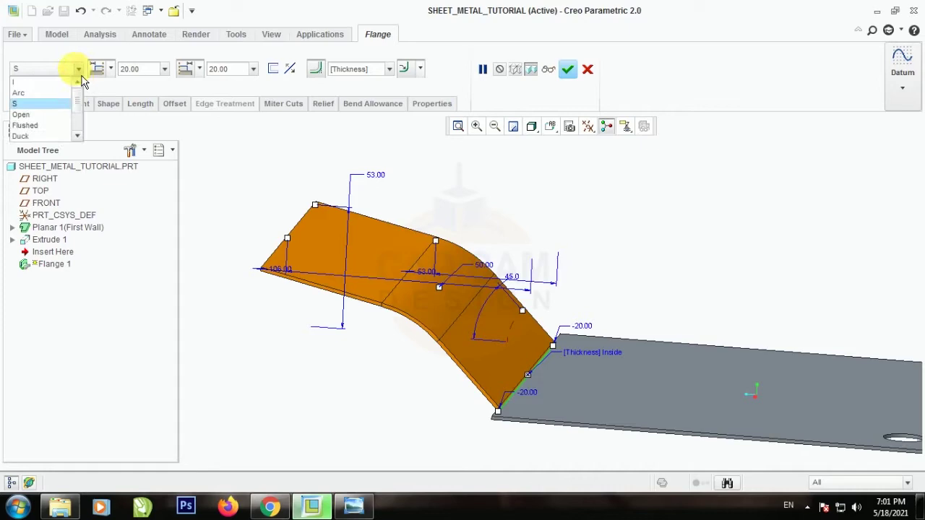
left_click(42, 116)
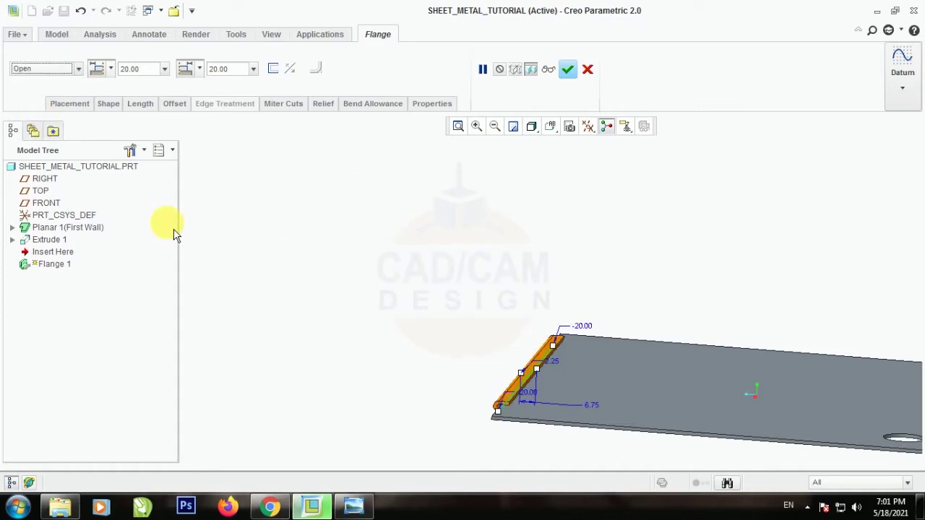
scroll(506, 416, "up", 5)
middle_click_drag(506, 416, 570, 374)
scroll(228, 345, "up", 3)
middle_click_drag(426, 260, 405, 249)
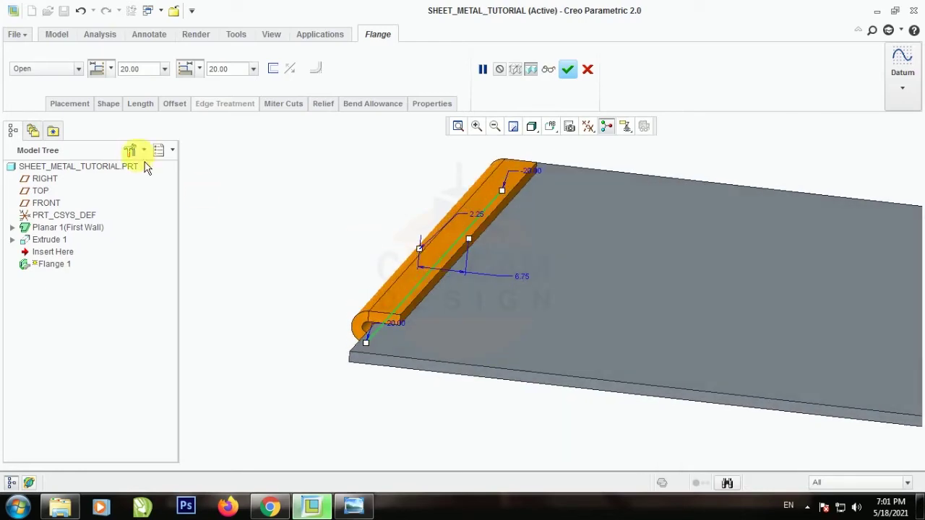
Change the flange profile to Flushed and view the folded hem from the plate's end.
left_click(78, 68)
left_click(43, 125)
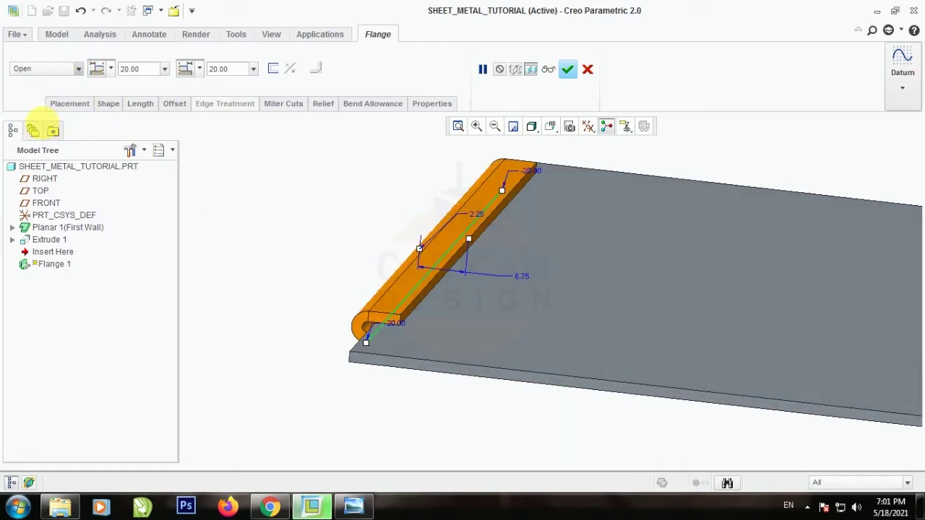
scroll(506, 334, "down", 5)
middle_click_drag(506, 334, 432, 365)
scroll(432, 359, "down", 3)
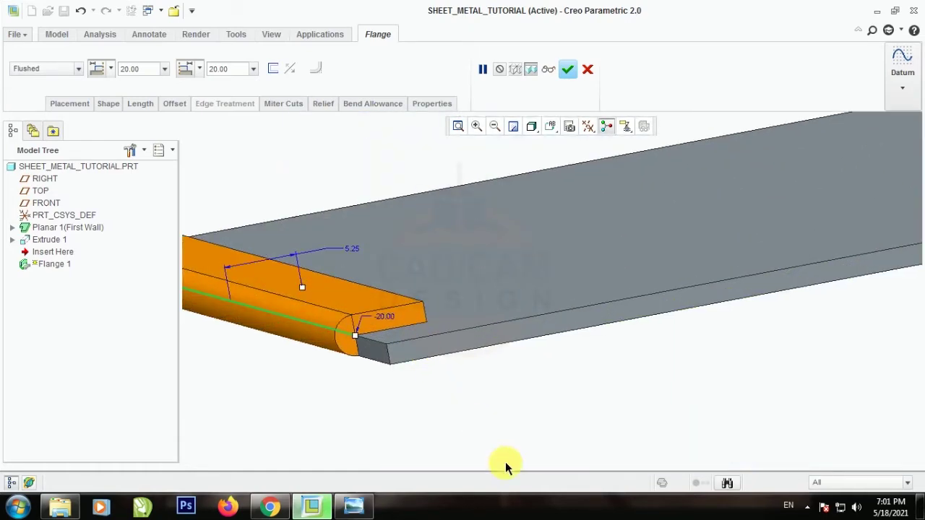
Set the flushed hem's length to 20 mm and complete the flange.
scroll(478, 415, "up", 3)
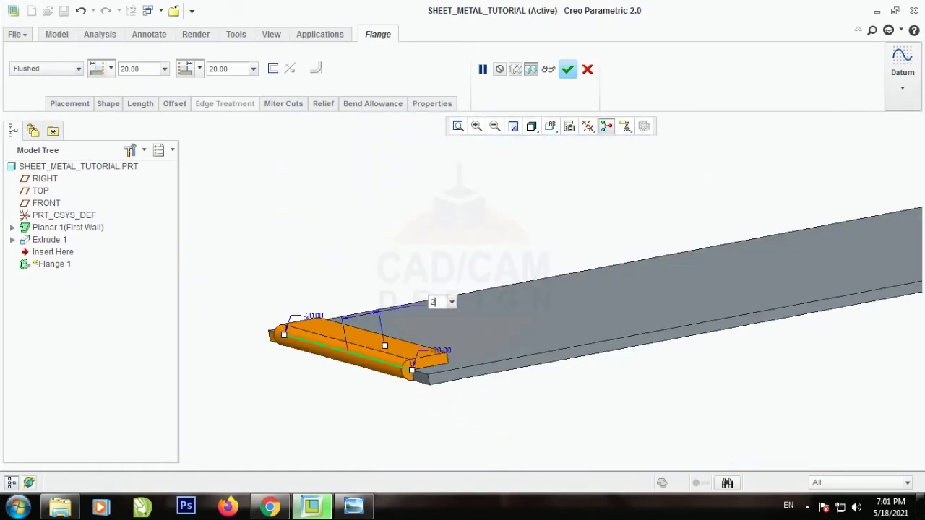
type("0")
left_click(436, 314)
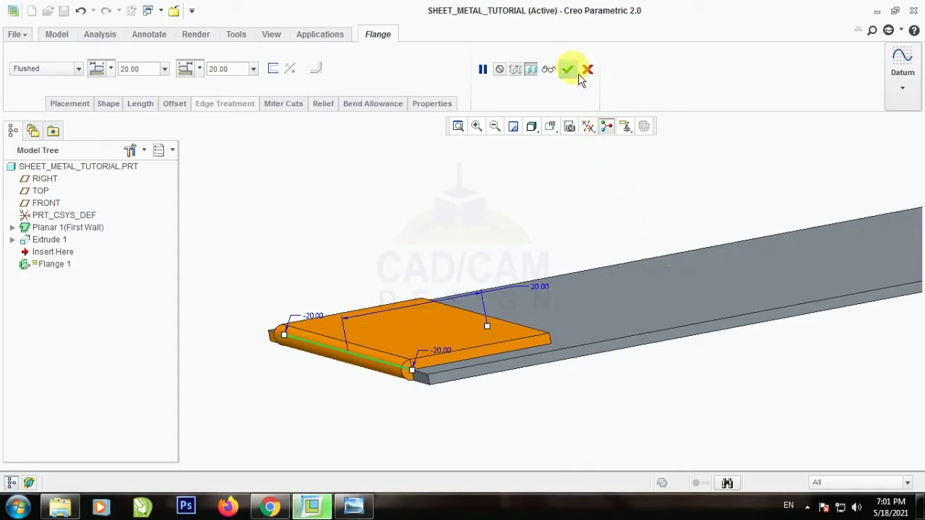
left_click(569, 70)
Inspect the finished hem and open the definition of the flat wall beside the corner hole.
middle_click_drag(423, 258, 362, 341)
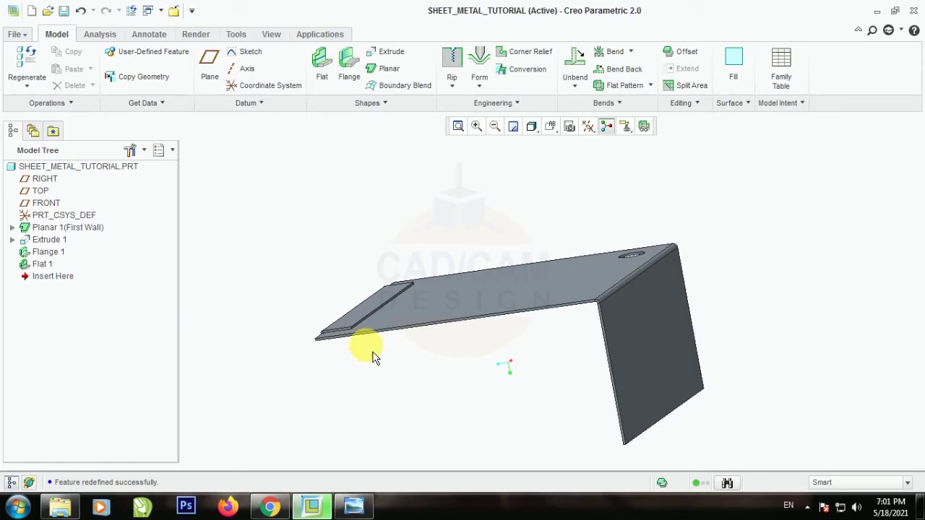
scroll(373, 354, "down", 4)
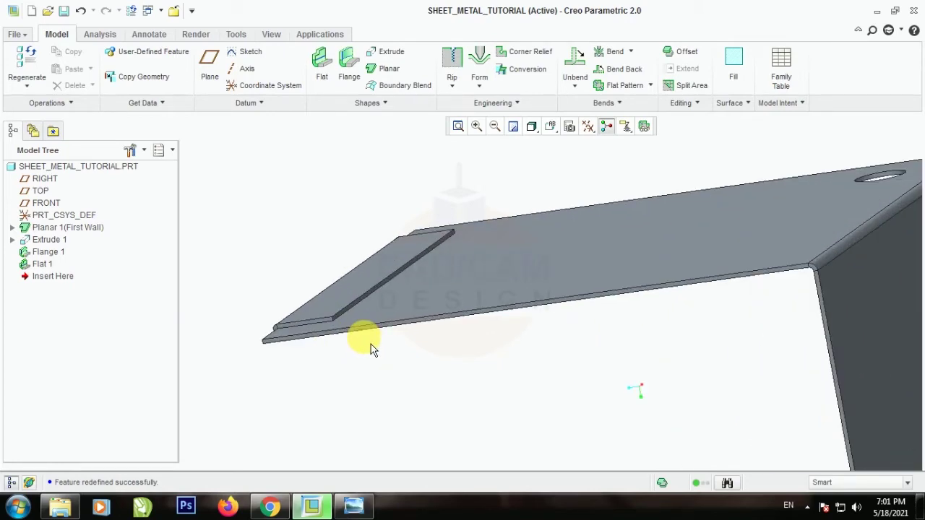
scroll(371, 345, "up", 4)
left_click(636, 368)
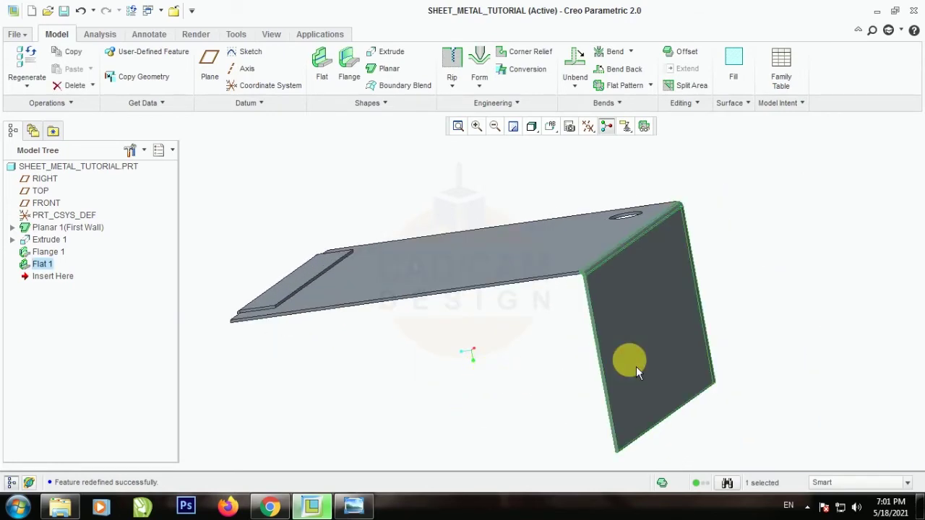
right_click(635, 366)
left_click(656, 232)
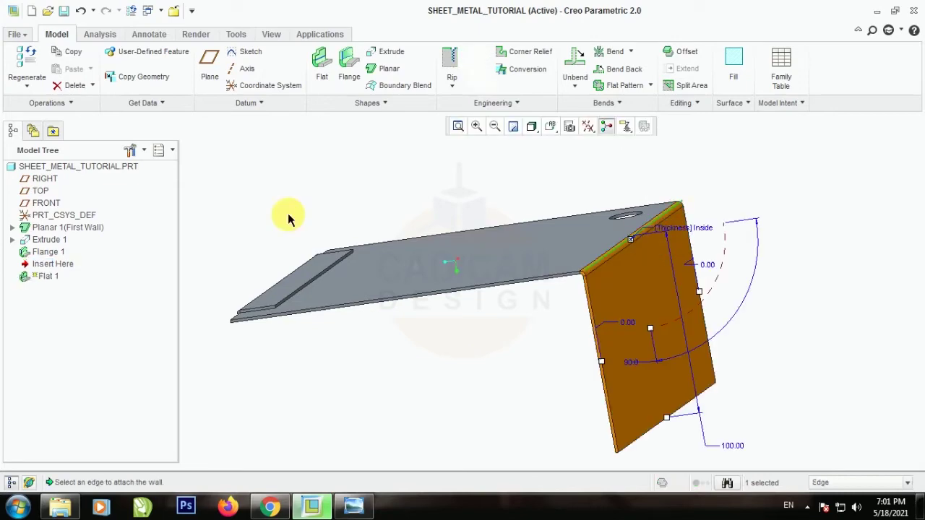
Change the flat wall's shape to Trapezoid and view the previewed wall beside the corner hole.
left_click(78, 70)
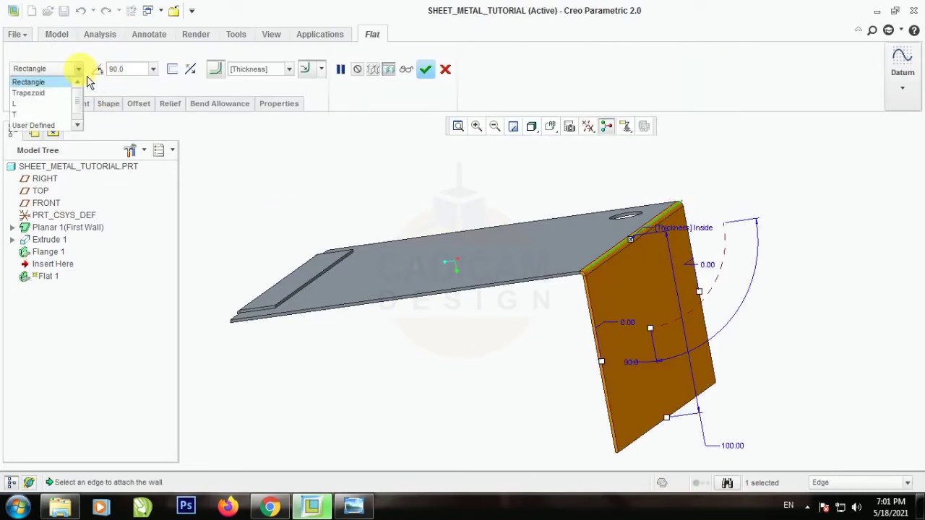
left_click(43, 92)
middle_click_drag(590, 276, 606, 168)
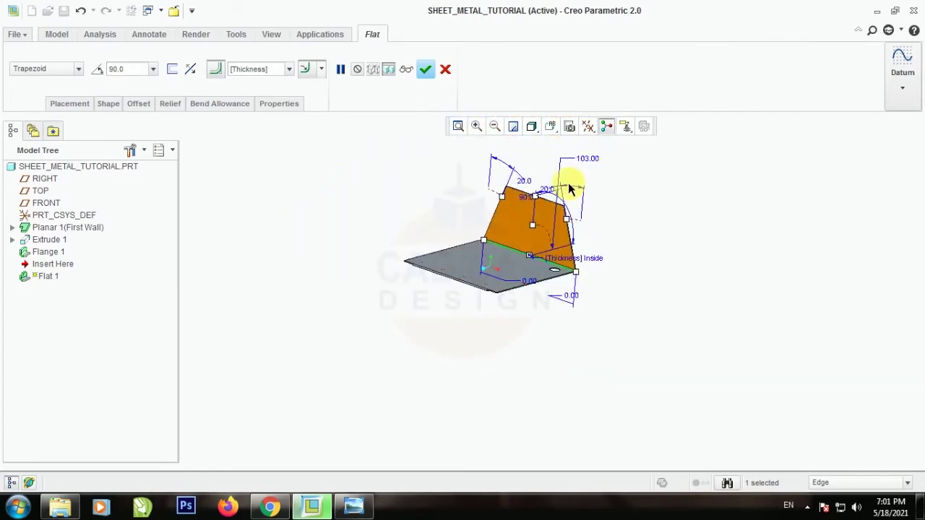
scroll(532, 186, "down", 5)
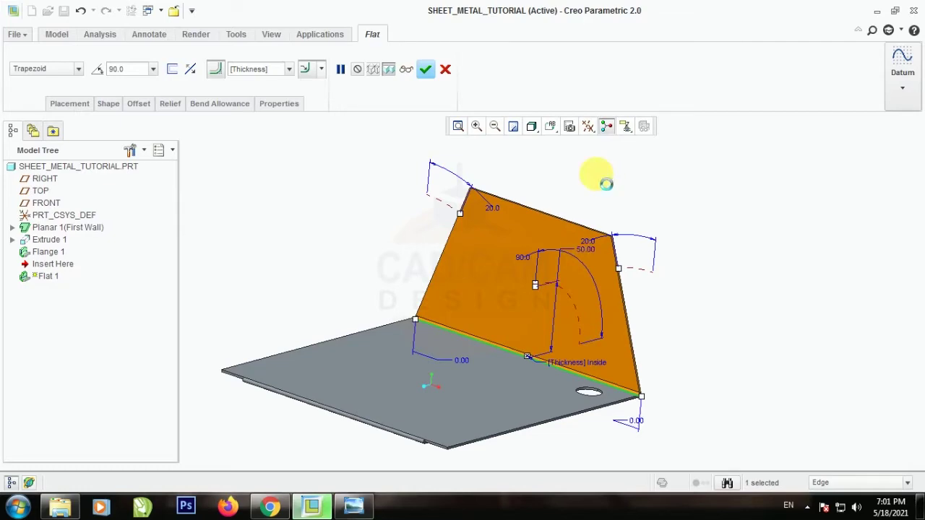
scroll(621, 354, "down", 2)
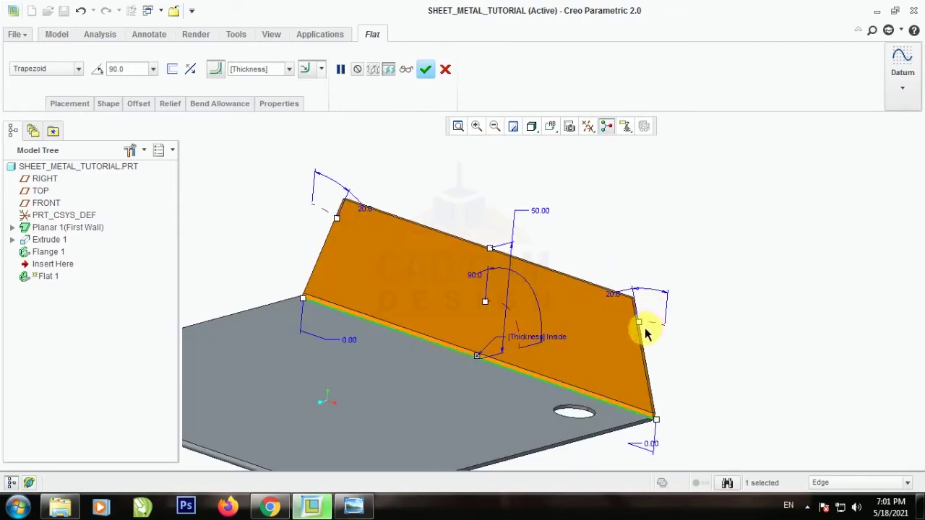
Adjust the trapezoidal wall's side angle at the end nearest the corner hole and set it to 25 degrees.
mouse_move(642, 324)
left_mouse_down()
mouse_move(672, 320)
mouse_move(653, 309)
left_mouse_up()
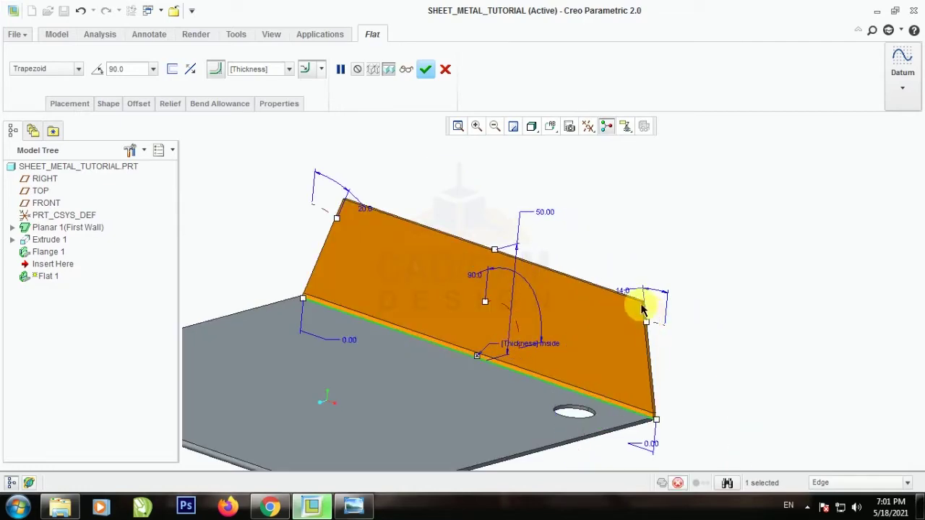
double_click(625, 289)
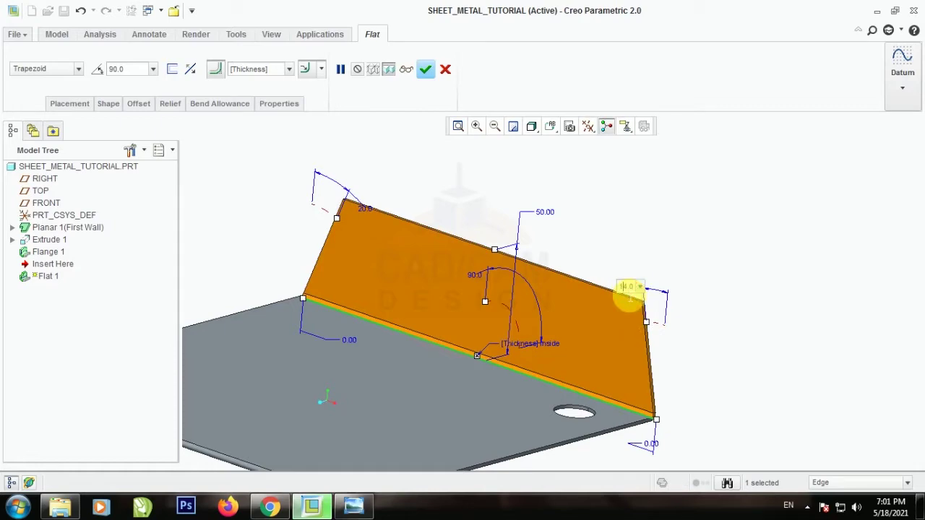
type("15")
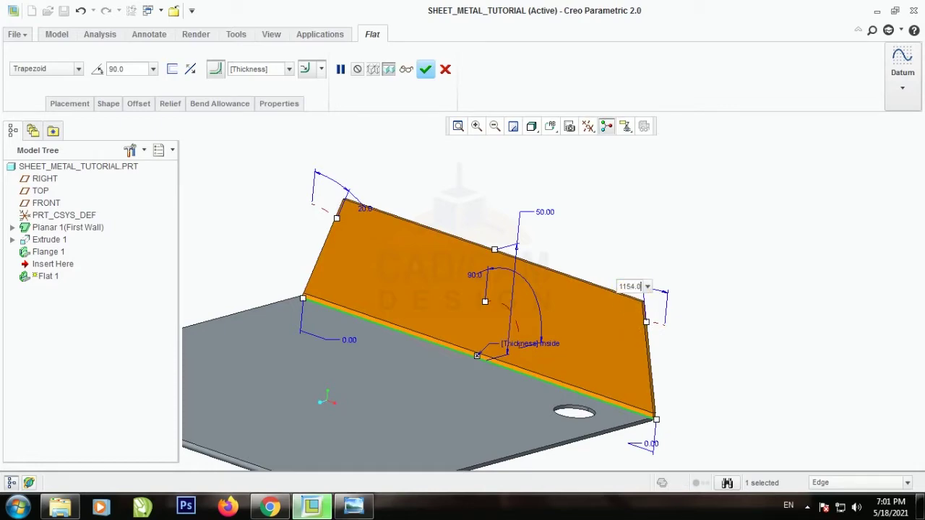
key("BackSpace")
key("BackSpace")
key("BackSpace")
key("BackSpace")
key("BackSpace")
key("BackSpace")
type("25")
key("Return")
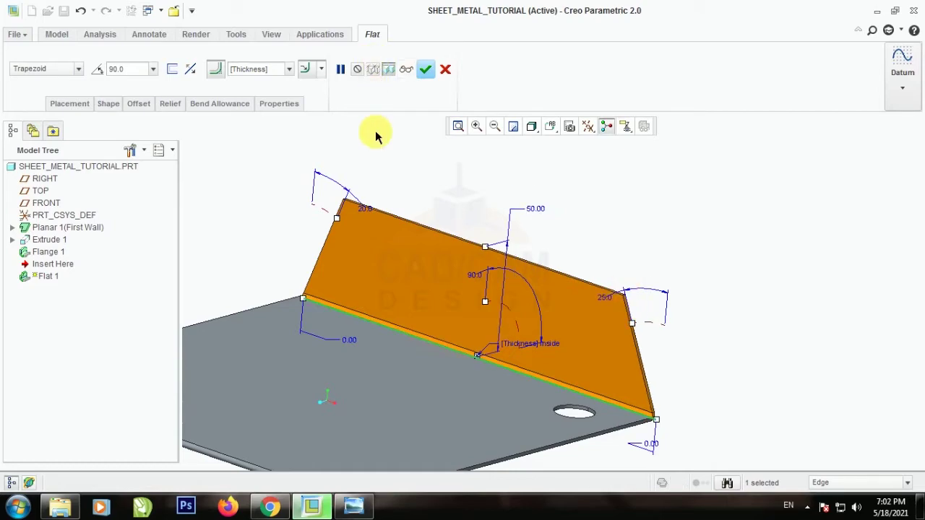
Try the L shape on the flat wall and view the stepped outline.
left_click(79, 69)
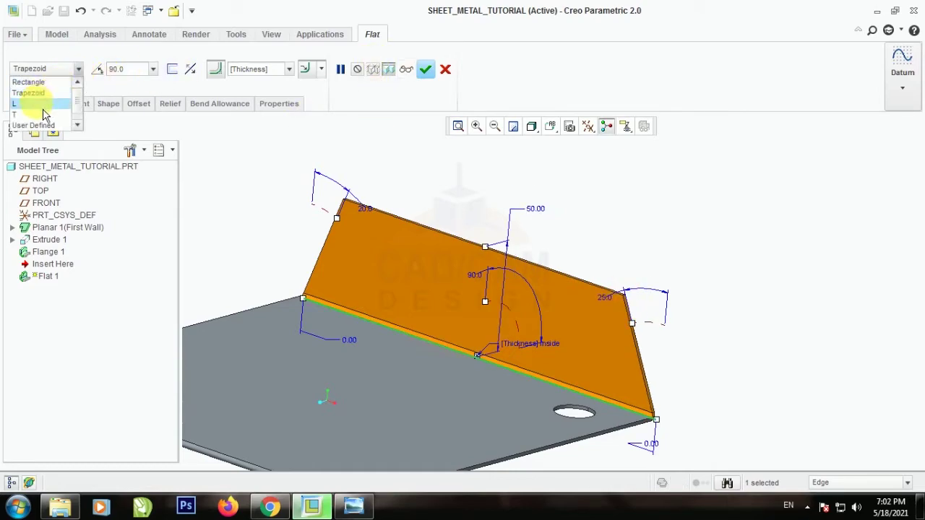
left_click(33, 101)
middle_click_drag(476, 347, 450, 264)
scroll(434, 260, "up", 2)
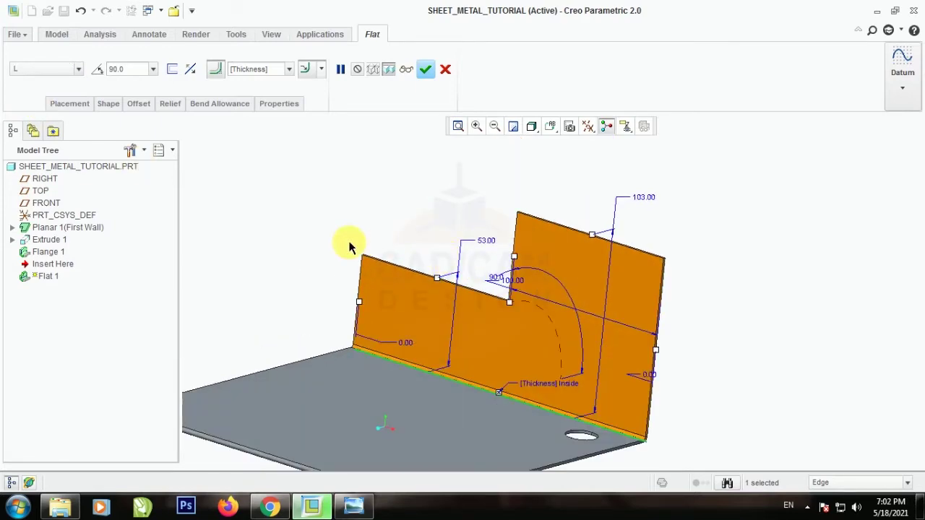
Change the flat wall's shape to T and complete the feature.
left_click(79, 70)
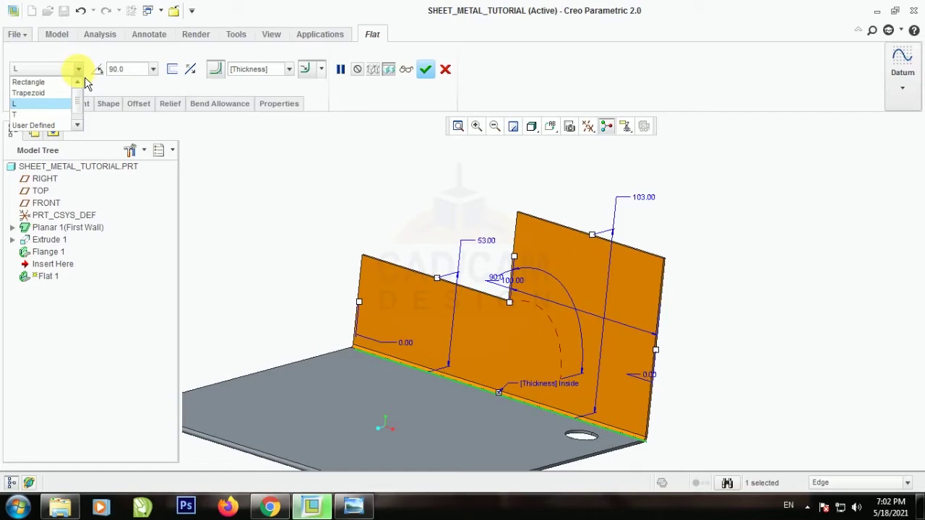
left_click(29, 114)
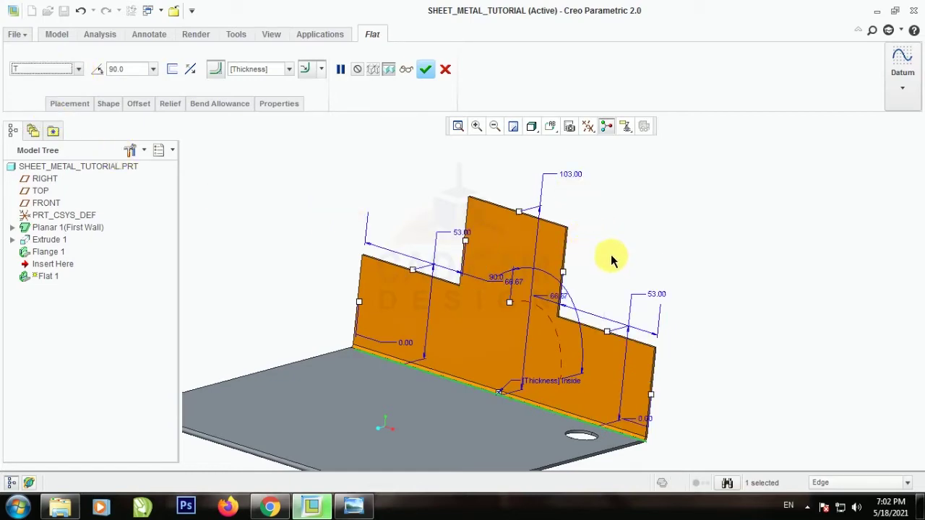
left_click(431, 84)
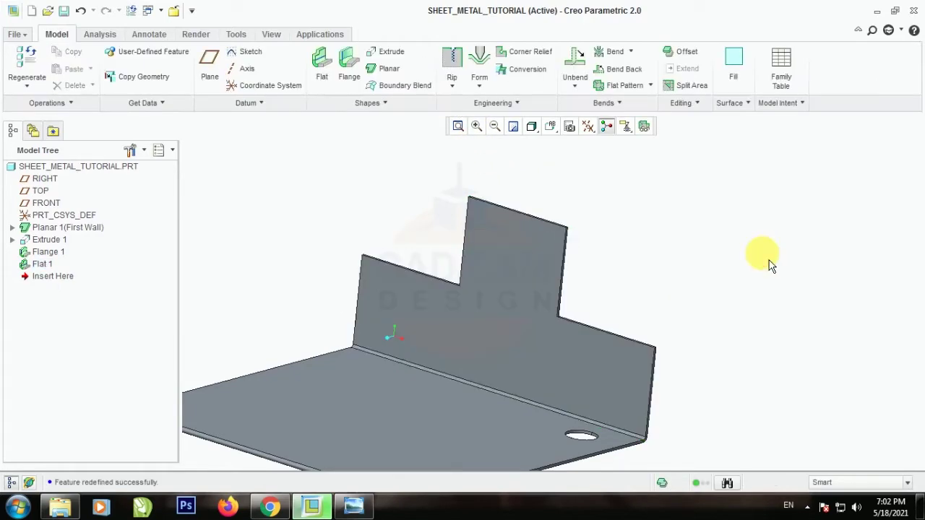
Redefine the flushed hem on the plate edge opposite the T-shaped wall with the I profile and complete it.
middle_click_drag(764, 253, 738, 302)
scroll(443, 439, "up", 5)
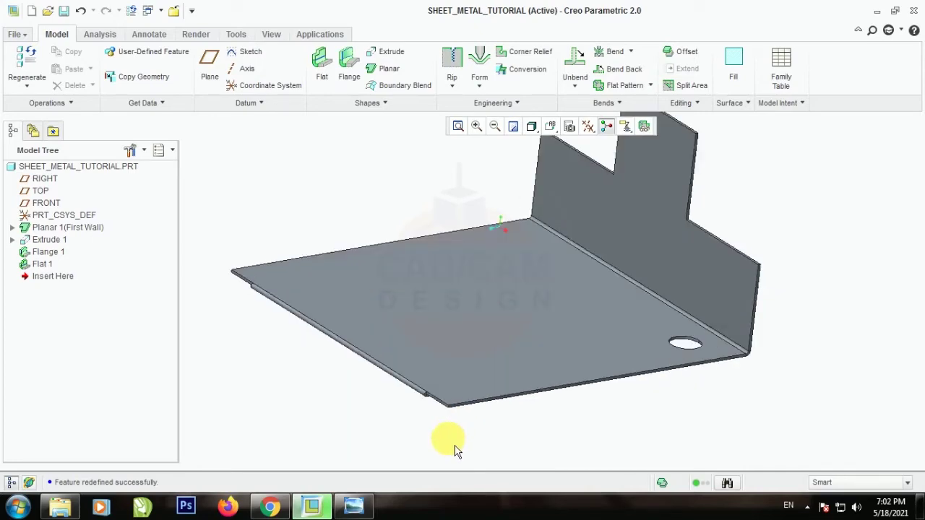
scroll(477, 398, "down", 5)
middle_click_drag(476, 398, 339, 246)
scroll(378, 271, "up", 3)
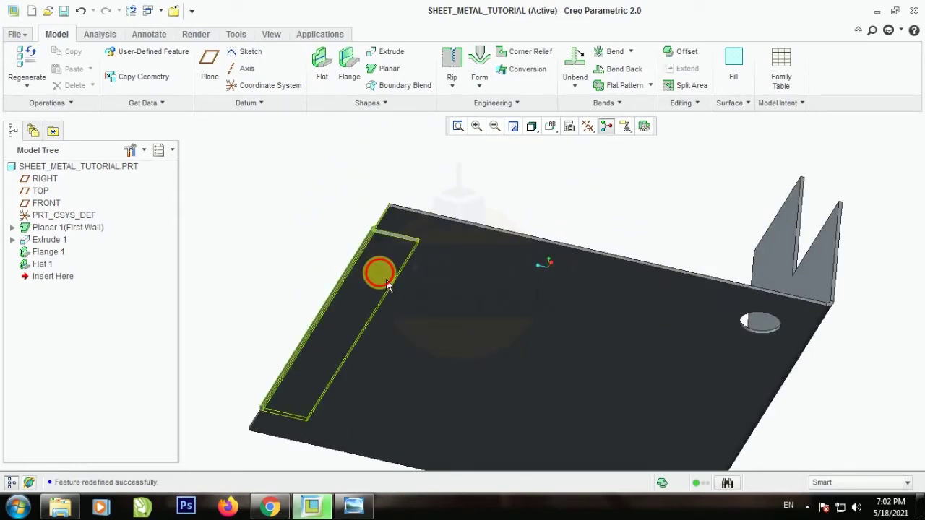
right_click(378, 269)
left_click(431, 161)
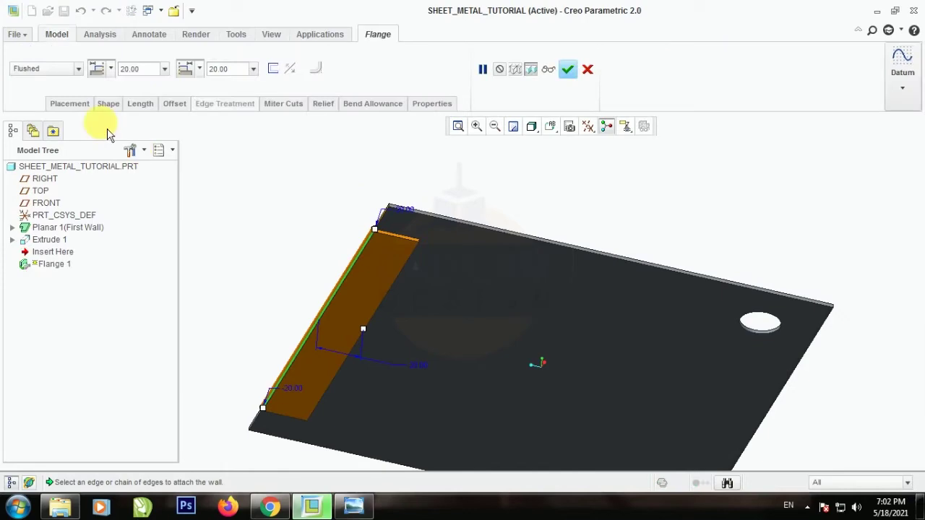
left_click(78, 68)
left_click(28, 82)
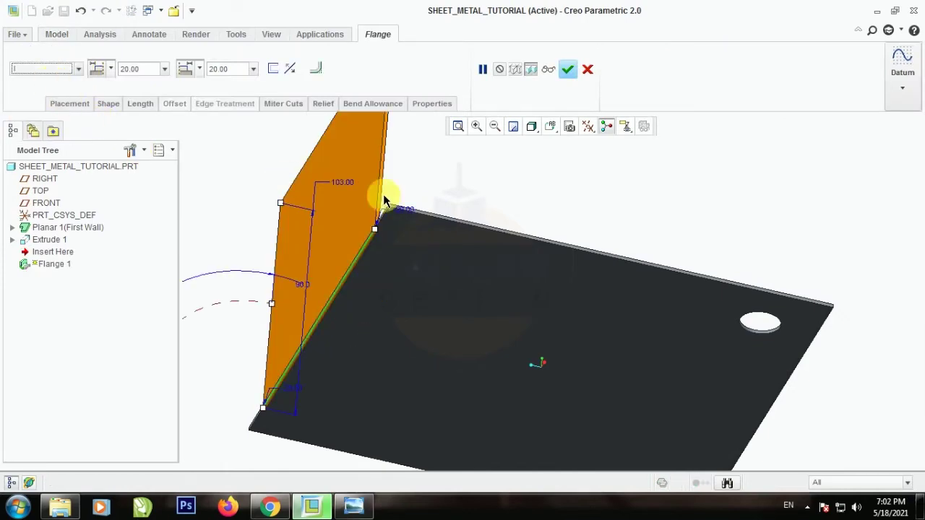
left_click(567, 69)
Inspect the I-profile flange, its bend along the plate edge and the T-shaped wall from several sides.
scroll(526, 255, "down", 4)
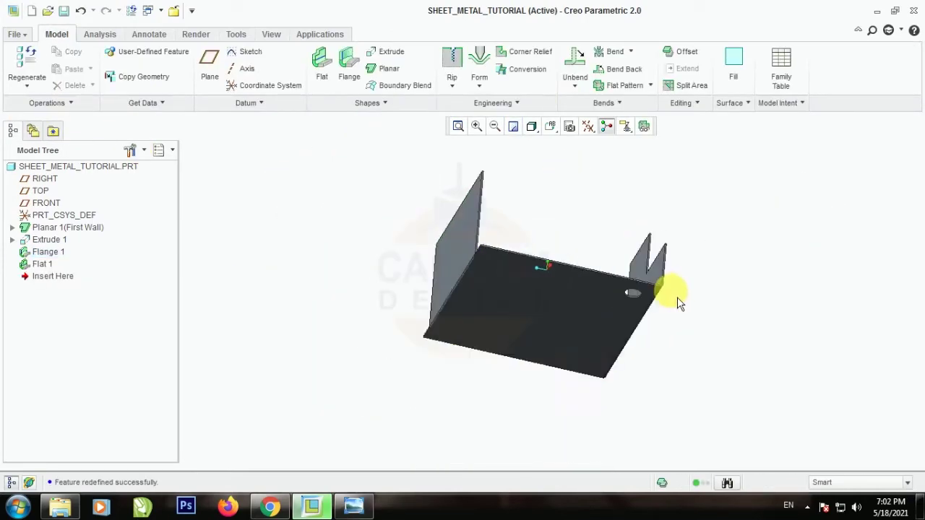
middle_click_drag(676, 297, 618, 331)
scroll(419, 336, "up", 3)
scroll(412, 335, "down", 3)
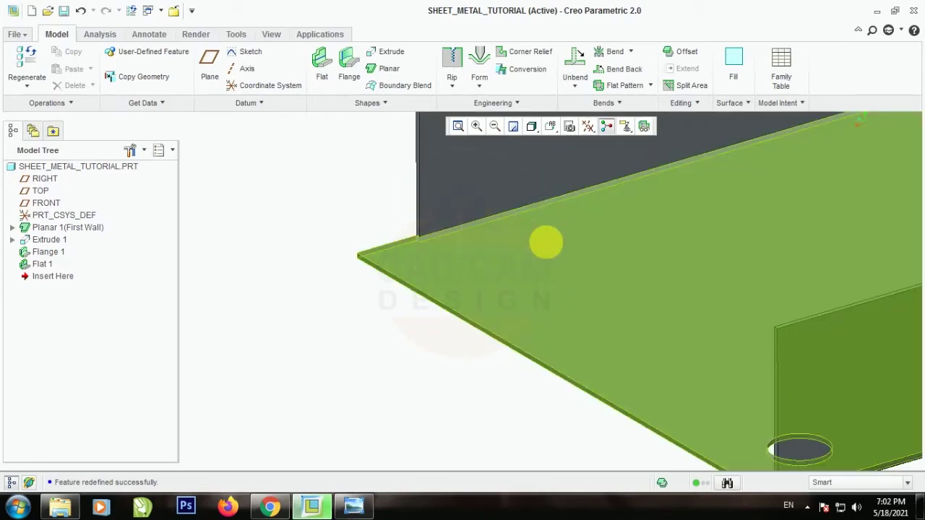
middle_click_drag(551, 248, 619, 257)
scroll(450, 351, "up", 4)
scroll(556, 332, "down", 3)
scroll(582, 316, "down", 3)
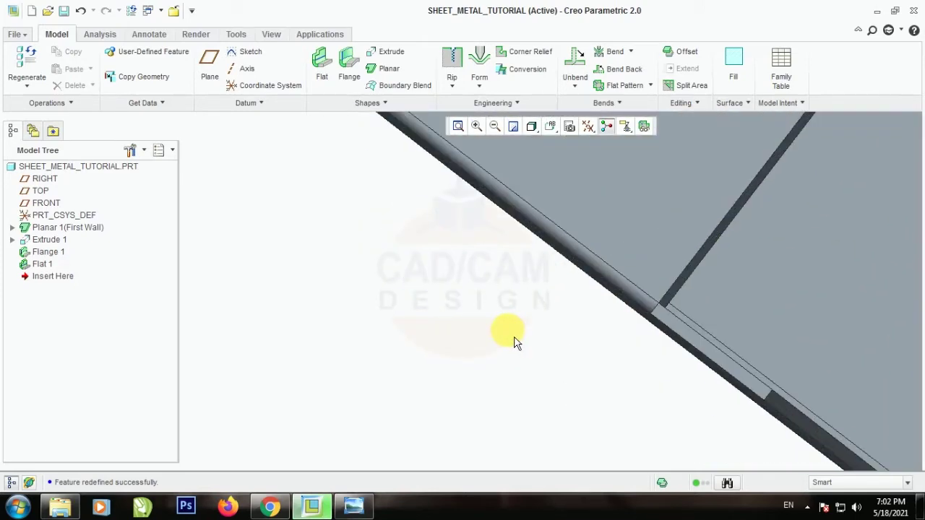
scroll(482, 343, "up", 3)
middle_click_drag(646, 362, 650, 328)
scroll(479, 368, "down", 3)
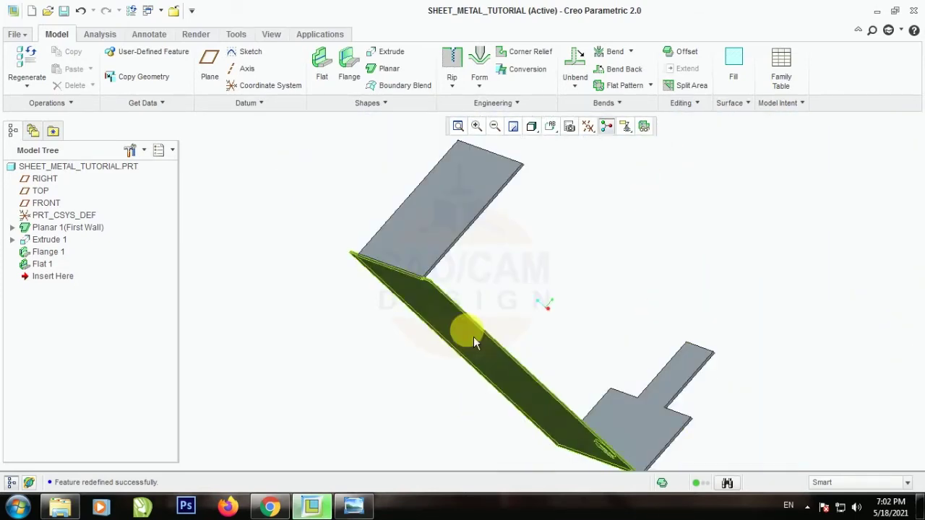
Display the I-profile flange's editable dimensions and view the part from the T-shaped wall's side.
left_click(433, 244)
right_click(440, 253)
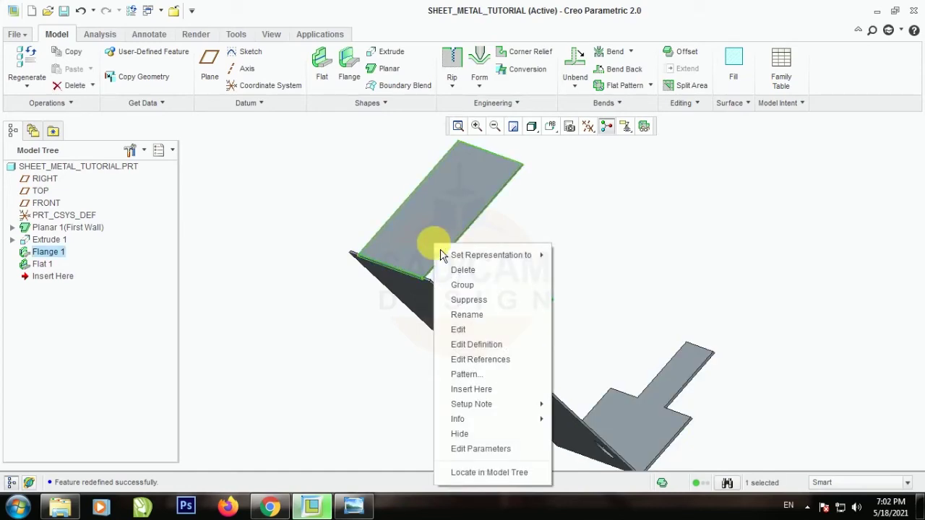
left_click(466, 330)
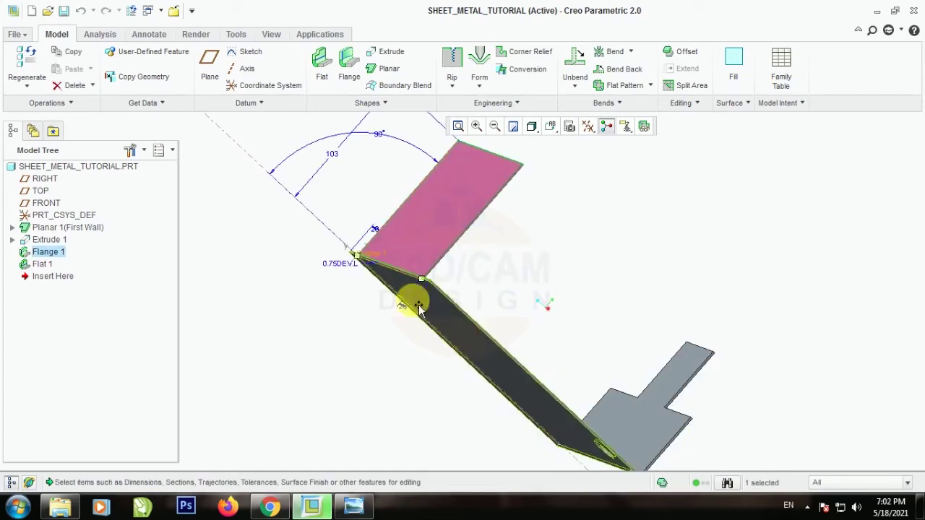
double_click(599, 201)
middle_click_drag(641, 245, 577, 231)
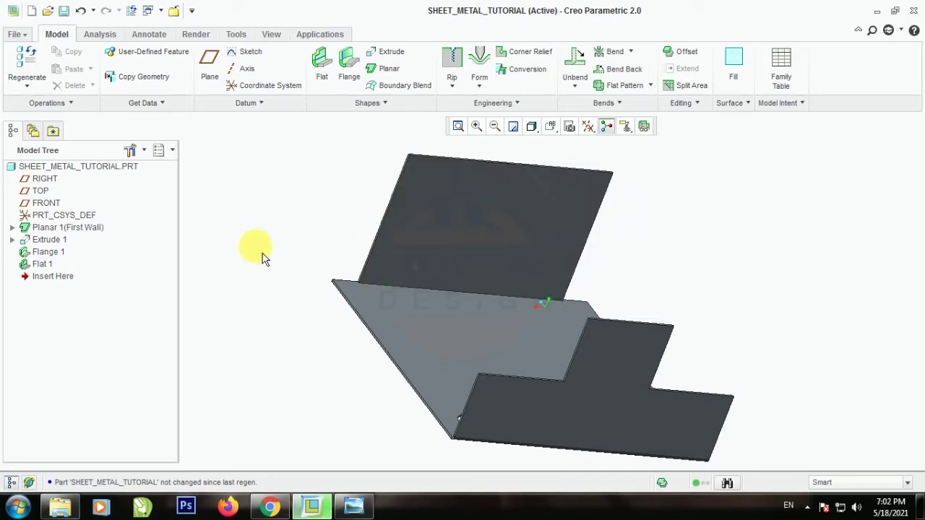
Undo the flange's I profile and the flat wall's T shape.
left_click(81, 12)
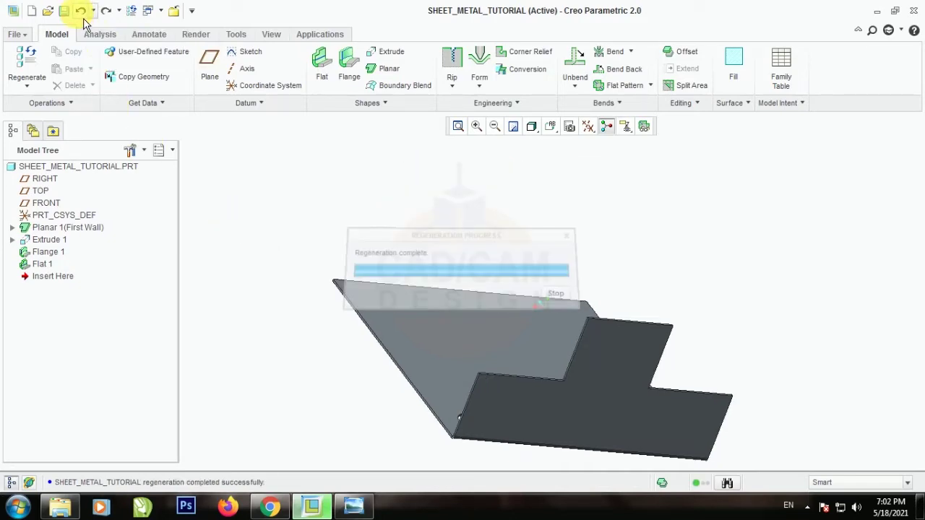
left_click(81, 11)
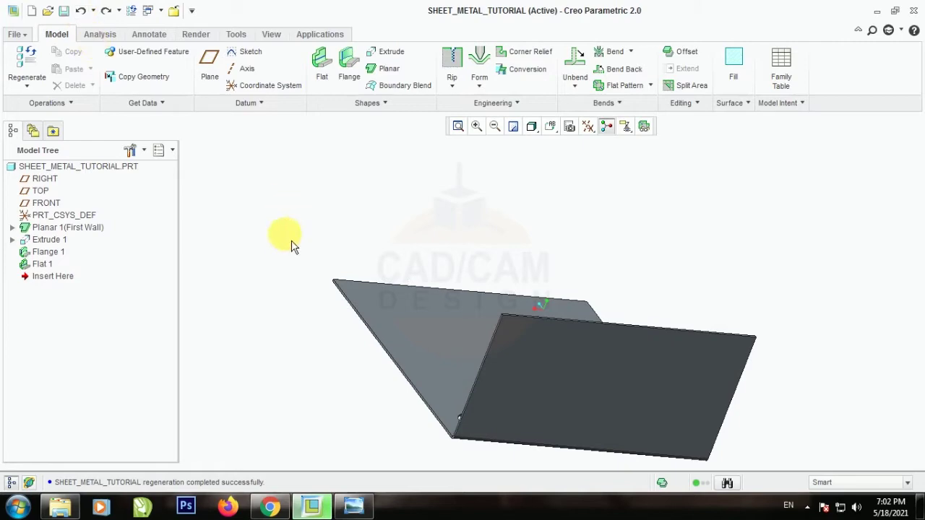
Open the definition of the flushed hem flange and try the Arc profile.
middle_click_drag(359, 299, 418, 271)
left_click(447, 288)
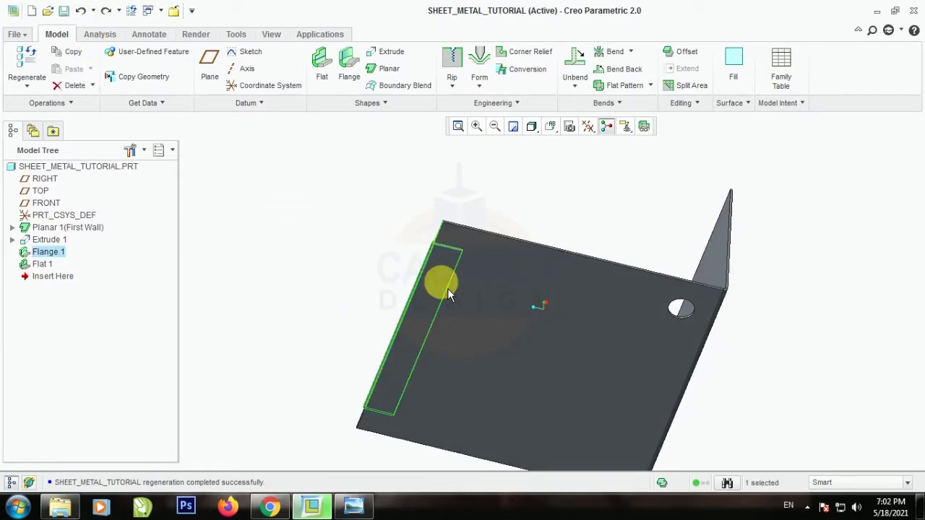
right_click(447, 288)
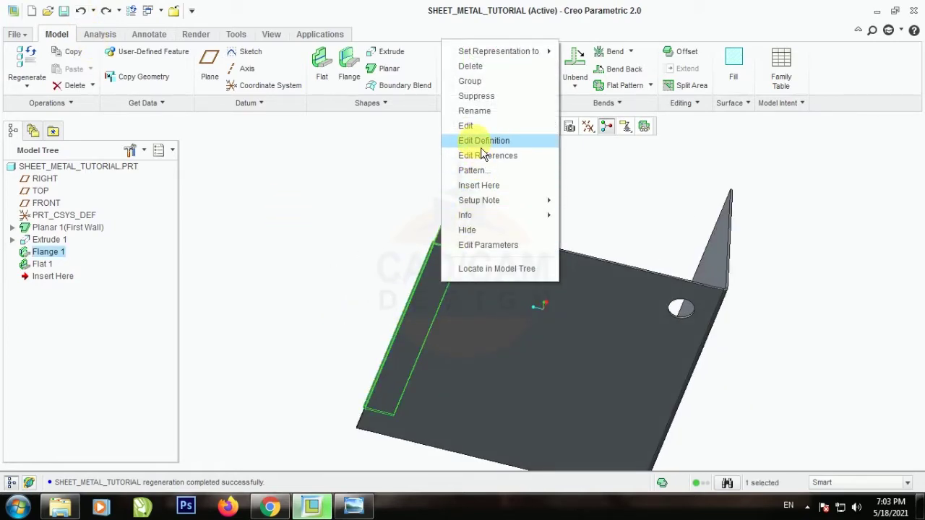
left_click(483, 141)
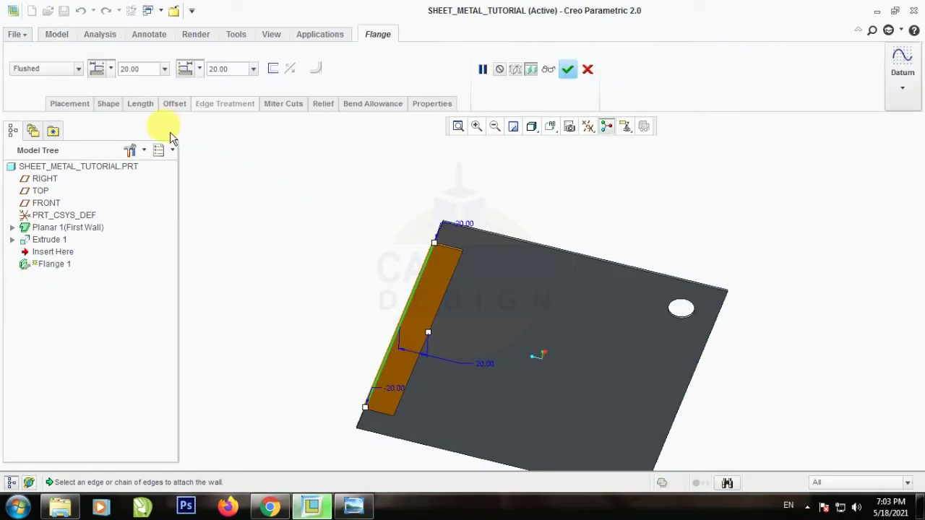
left_click(77, 69)
left_click(52, 101)
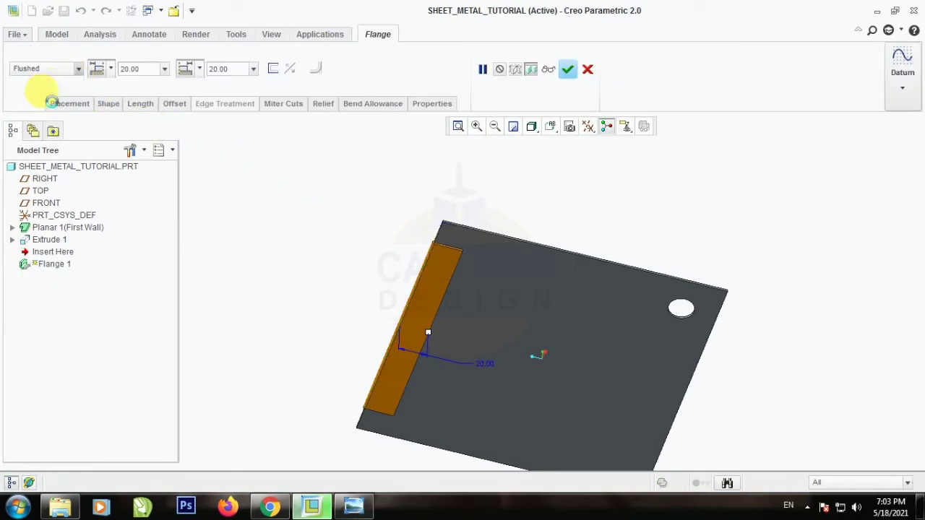
Change the flange profile to User Defined and examine its attachment edge on the plate.
left_click(78, 69)
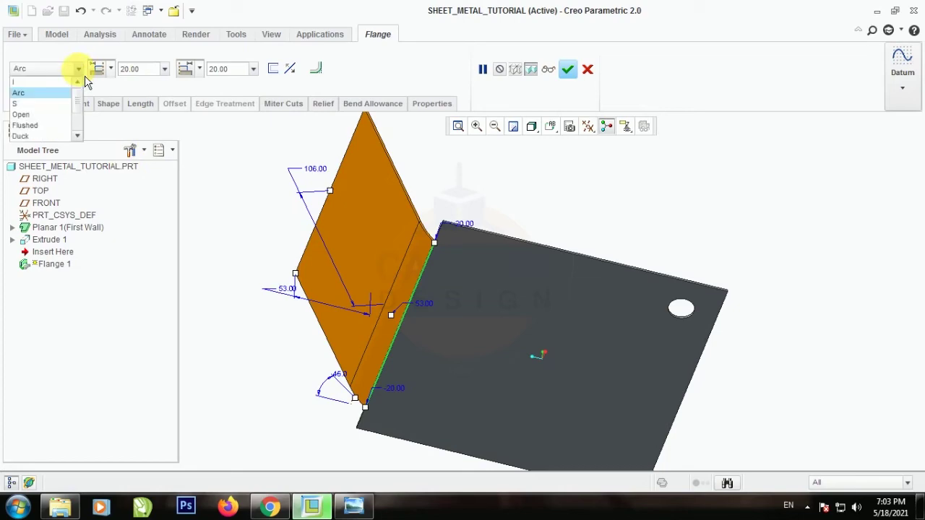
scroll(68, 116, "down", 2)
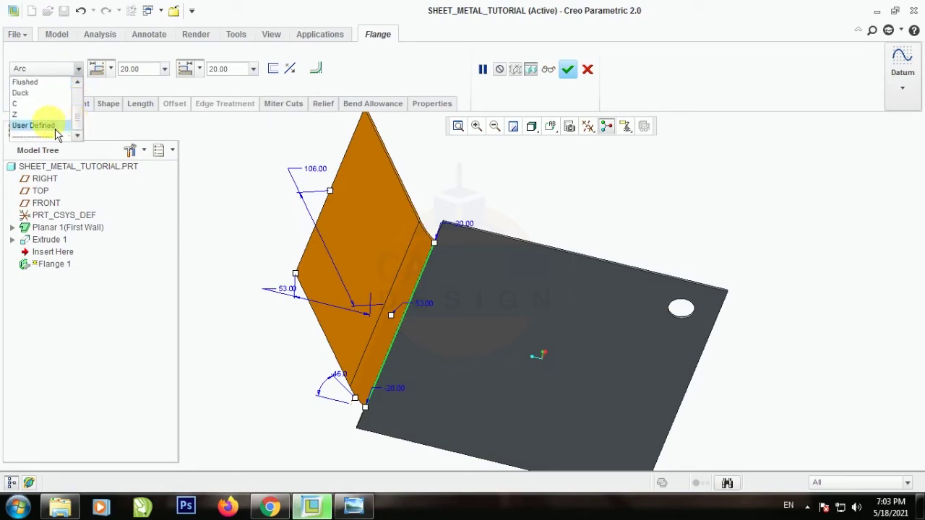
left_click(52, 124)
middle_click_drag(368, 248, 421, 373)
scroll(420, 373, "down", 2)
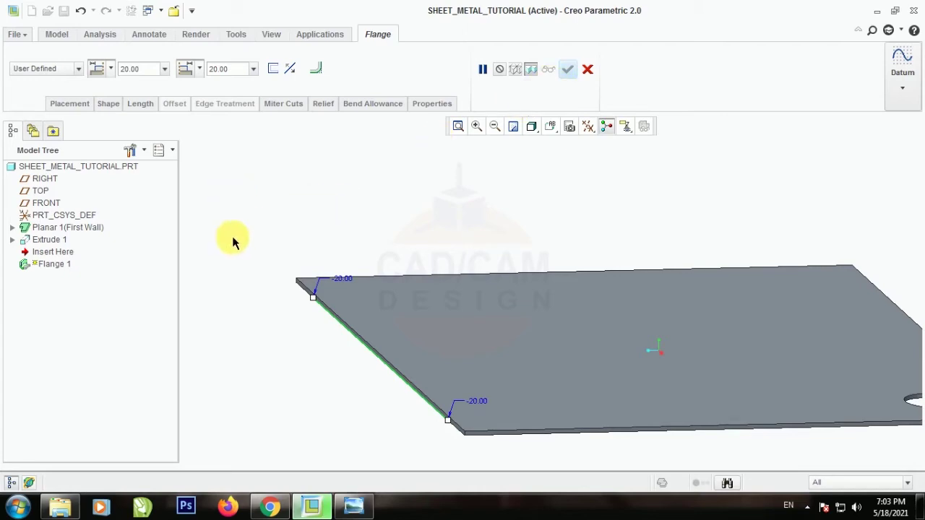
scroll(383, 394, "down", 3)
scroll(379, 375, "down", 1)
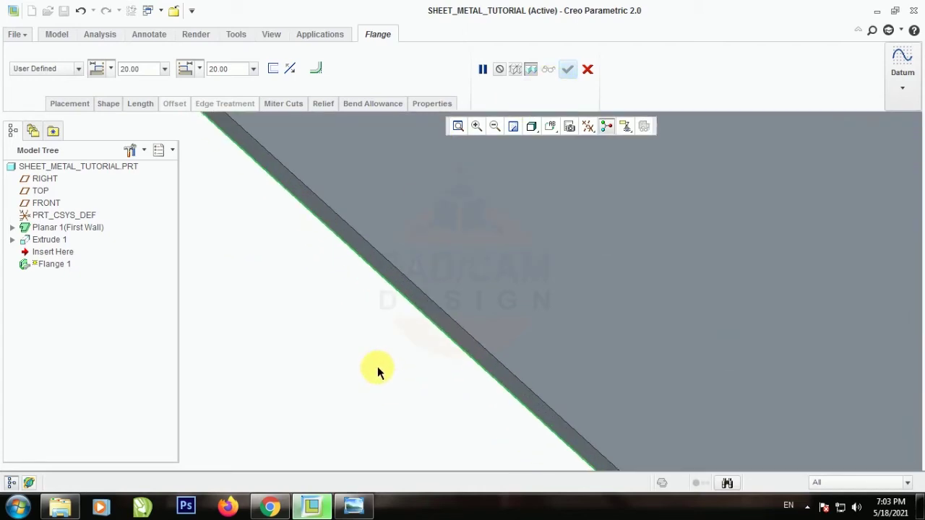
Try the Open profile on the flange.
left_click(78, 68)
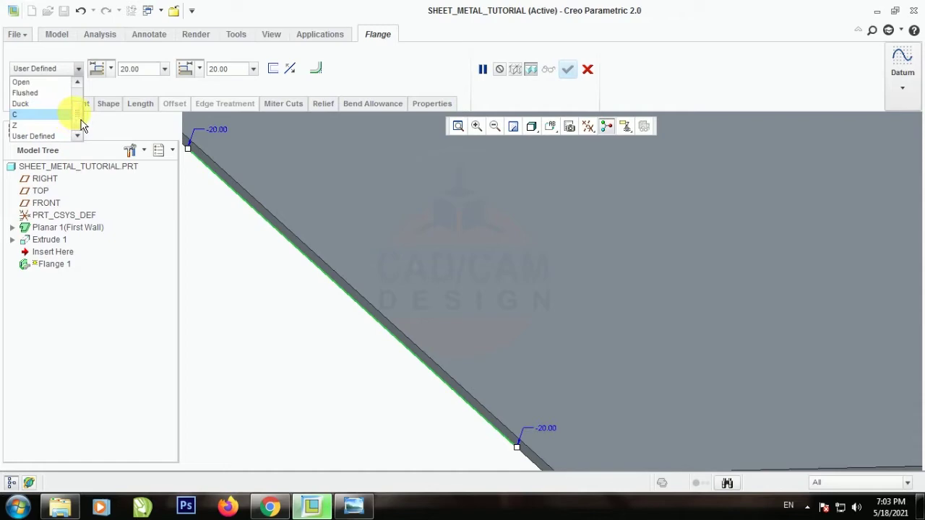
left_click_drag(80, 121, 83, 97)
left_click(32, 115)
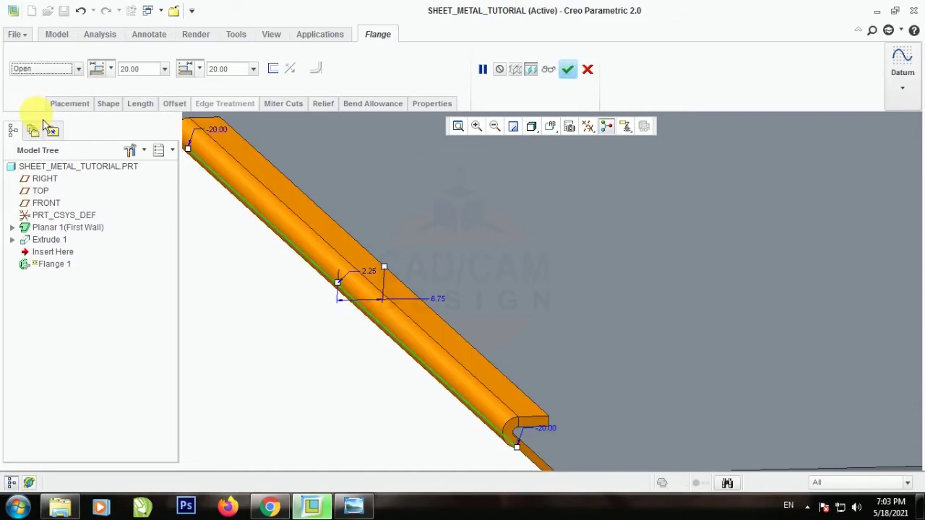
Set the flange profile to I and flip its thickness to the other side of the attachment edge.
left_click(77, 69)
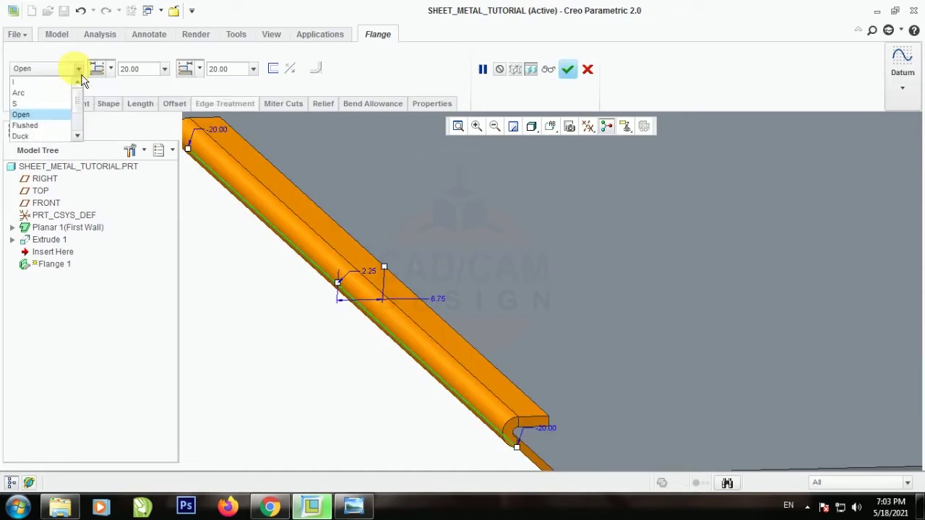
left_click(58, 90)
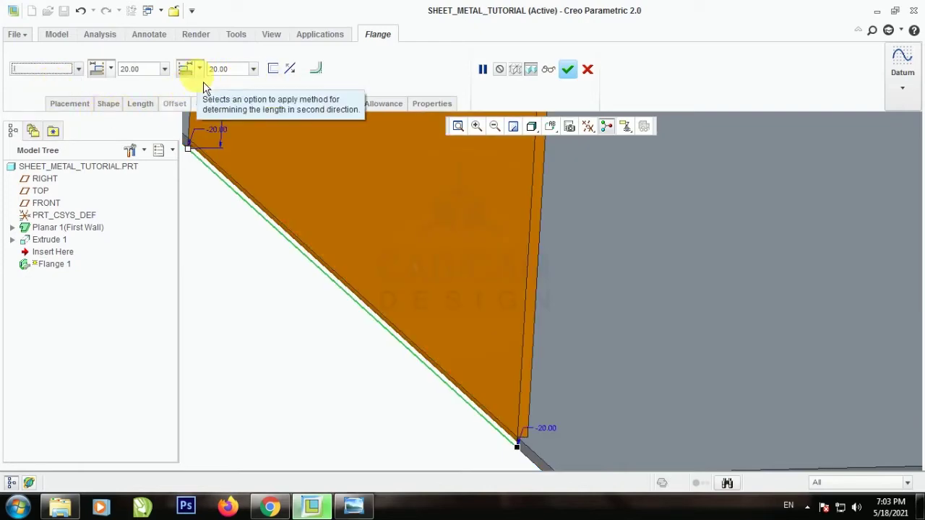
left_click(292, 74)
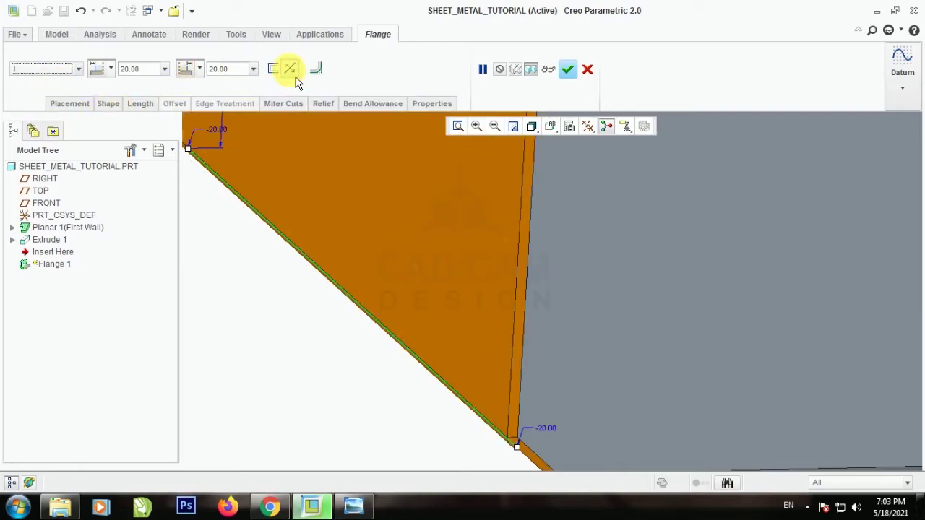
scroll(492, 349, "up", 4)
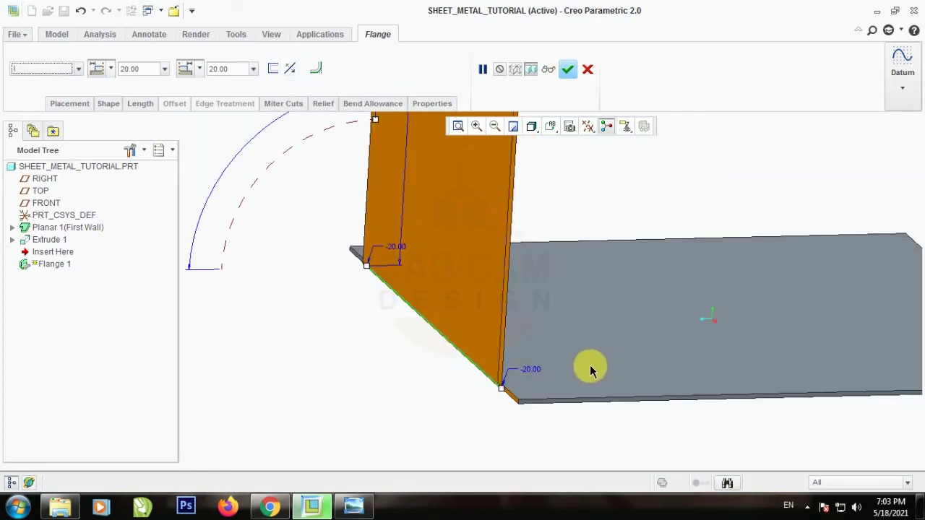
Add an inside bend radius equal to the sheet thickness on the attachment edge and complete the flange.
left_click(316, 70)
scroll(512, 386, "down", 3)
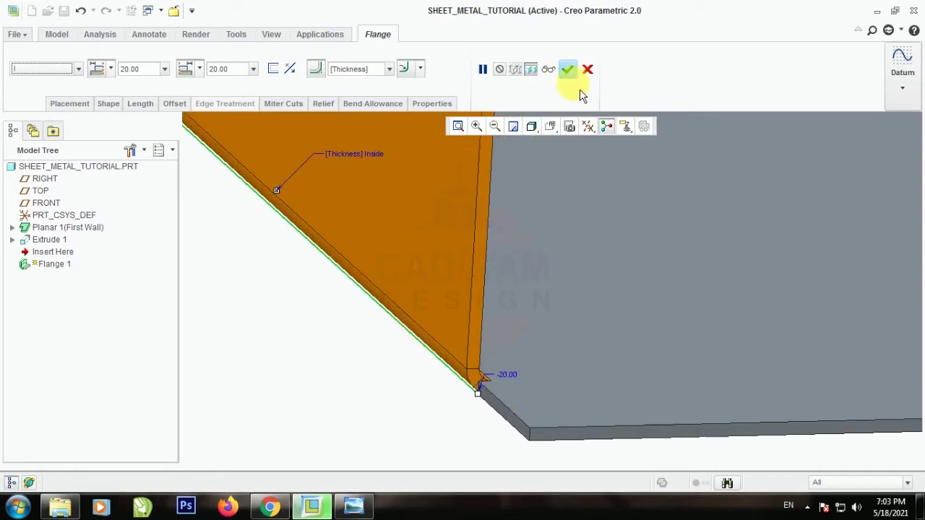
left_click(567, 70)
Examine the flange's rounded bend and its end near the plate's corner from several sides.
scroll(433, 402, "up", 3)
middle_click_drag(432, 402, 533, 384)
scroll(362, 348, "up", 3)
scroll(553, 344, "down", 3)
scroll(636, 396, "up", 3)
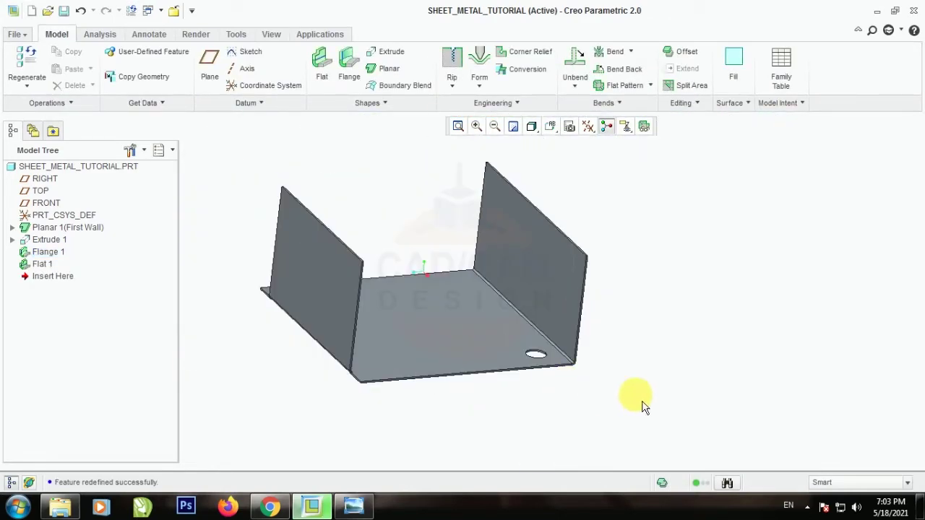
middle_click_drag(636, 397, 615, 329)
scroll(358, 348, "down", 6)
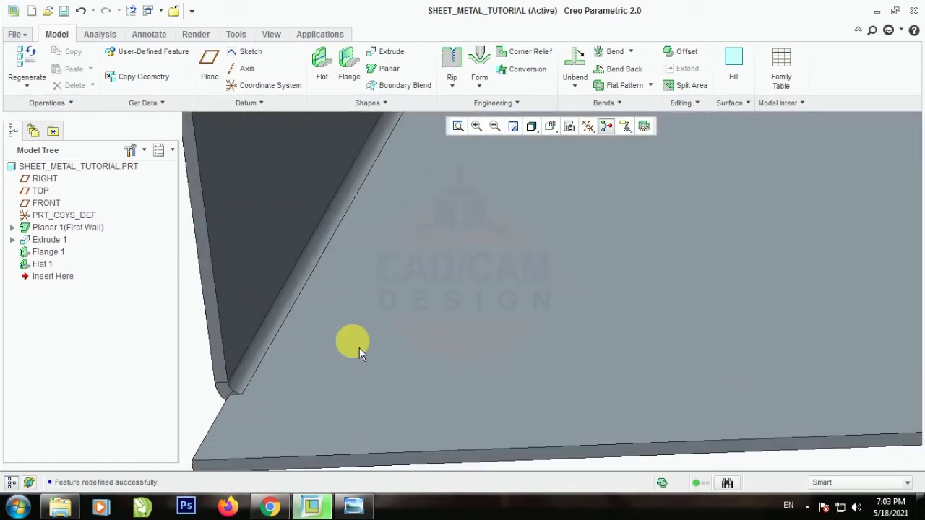
middle_click_drag(324, 378, 338, 345)
scroll(433, 405, "up", 4)
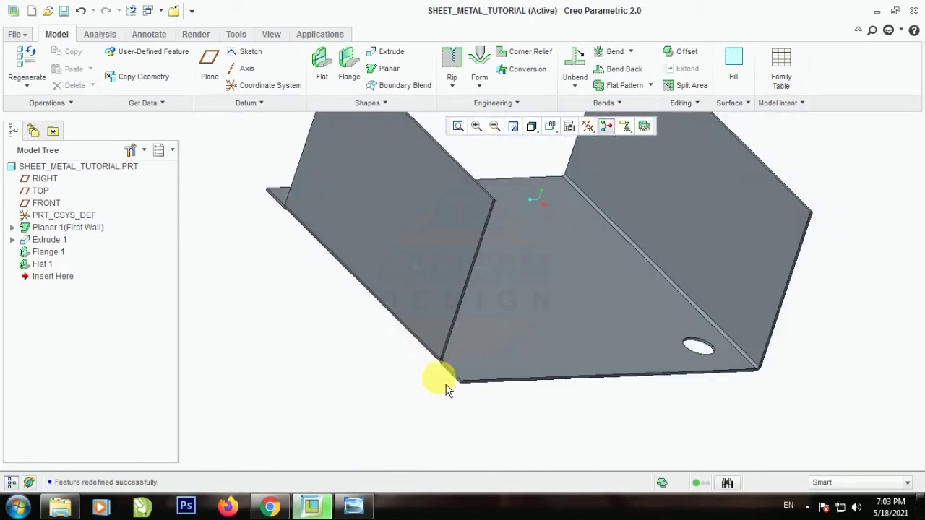
scroll(452, 396, "down", 3)
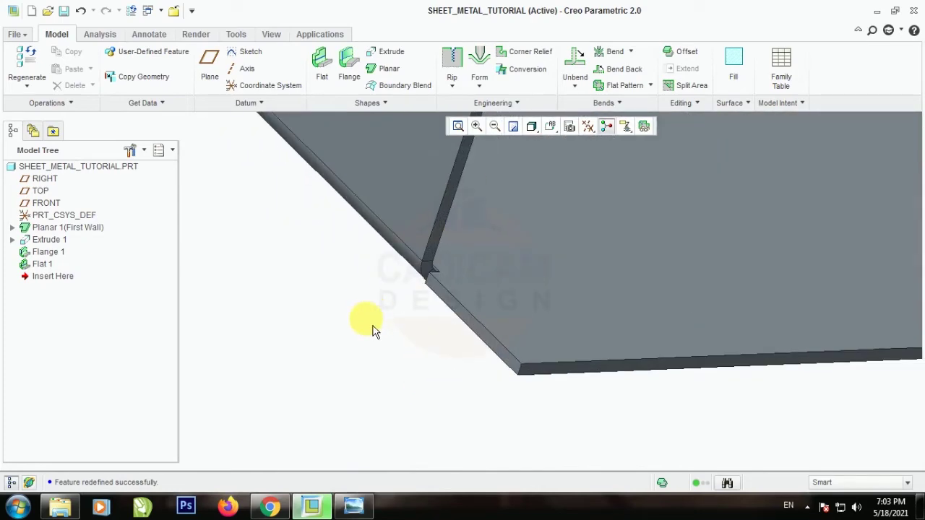
Open the I-profile flange's definition and set its bend relief type to Rectangular.
left_click(405, 241)
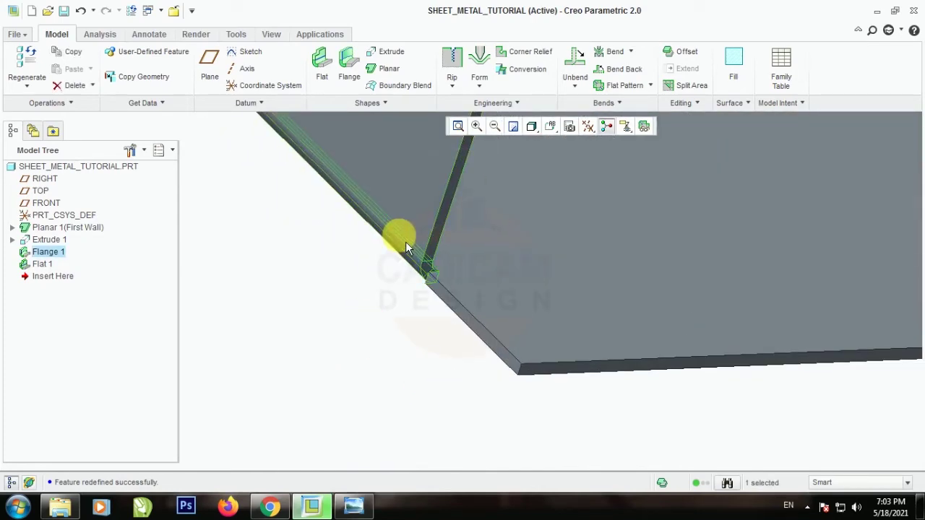
right_click(405, 241)
left_click(440, 338)
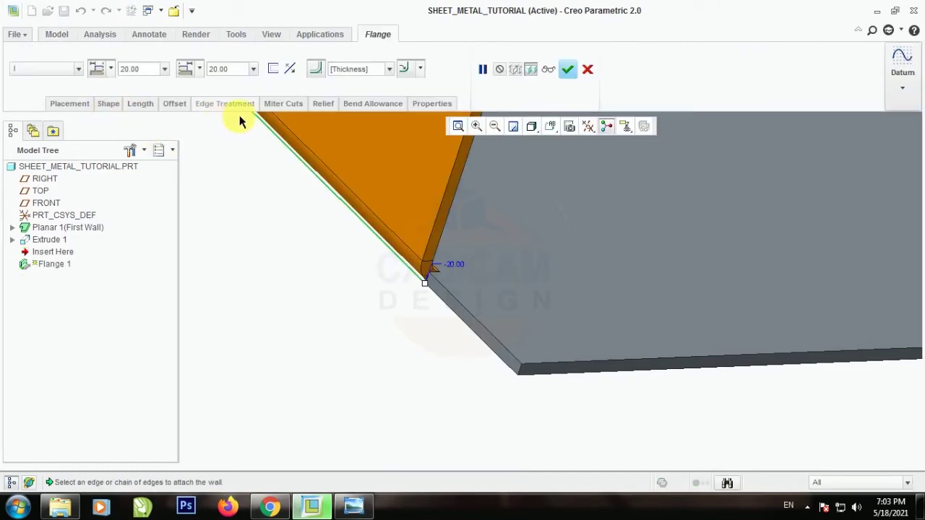
left_click(333, 113)
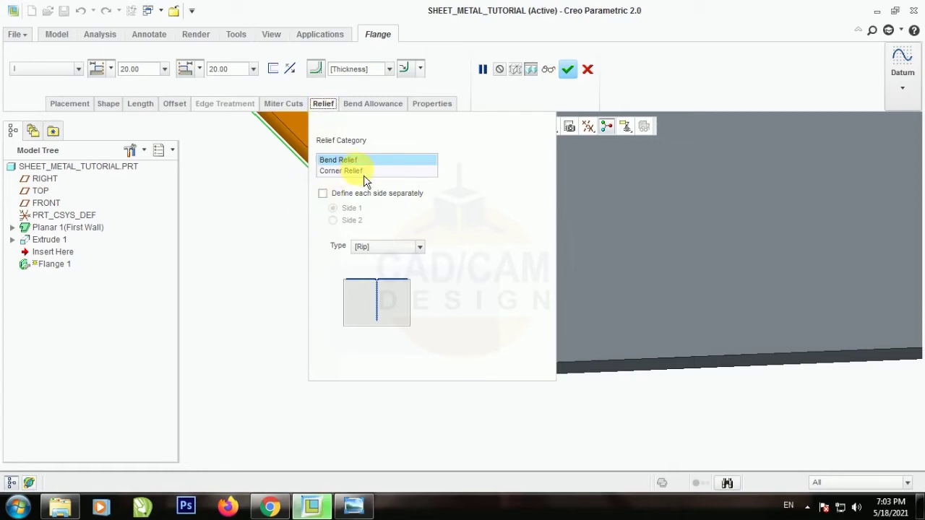
left_click(419, 246)
left_click(372, 292)
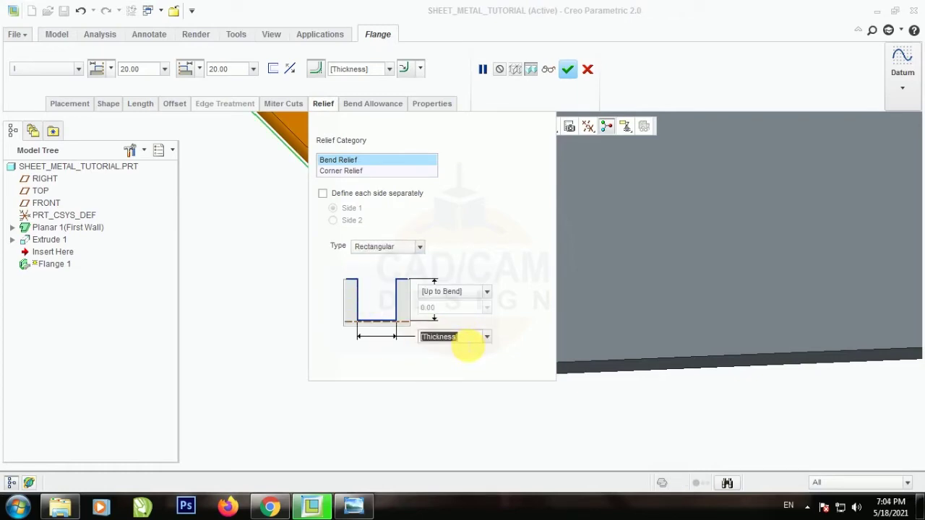
Set the rectangular bend relief's width to 5.
type("5")
scroll(772, 361, "up", 4)
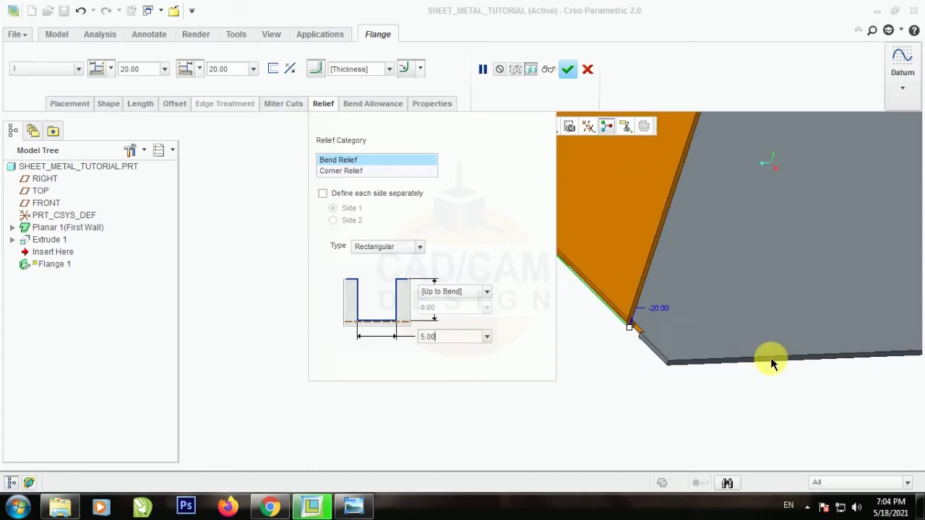
scroll(670, 335, "down", 4)
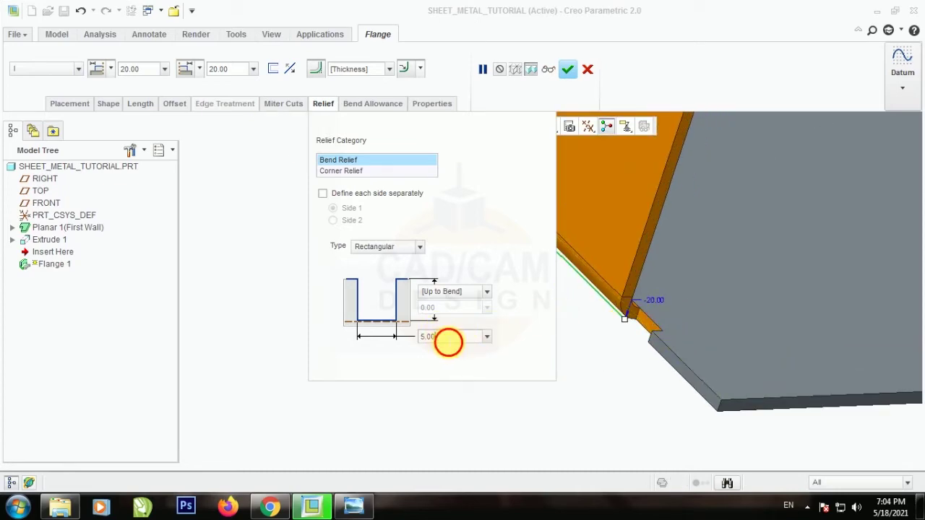
Set the rectangular bend relief's width to 20 and inspect the cuts at the flange's ends.
left_click(448, 341)
type("20.00")
key("Return")
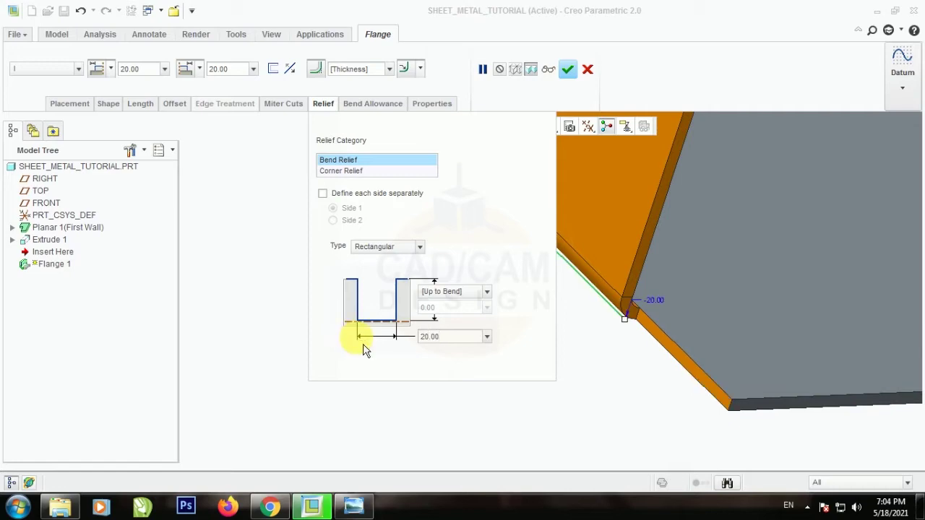
scroll(636, 414, "up", 6)
scroll(580, 313, "down", 5)
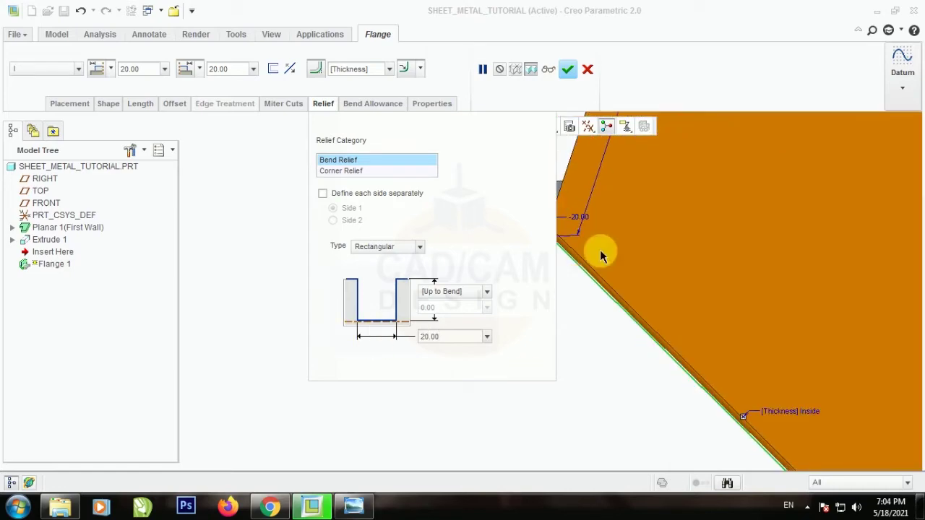
scroll(561, 202, "up", 3)
scroll(561, 275, "down", 3)
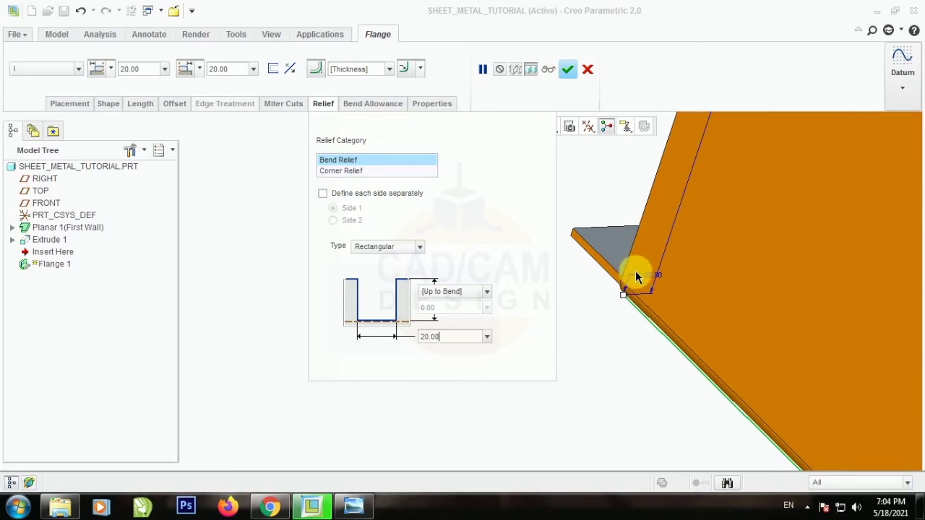
Enable separate bend relief definitions for each side and complete the flange.
left_click(322, 193)
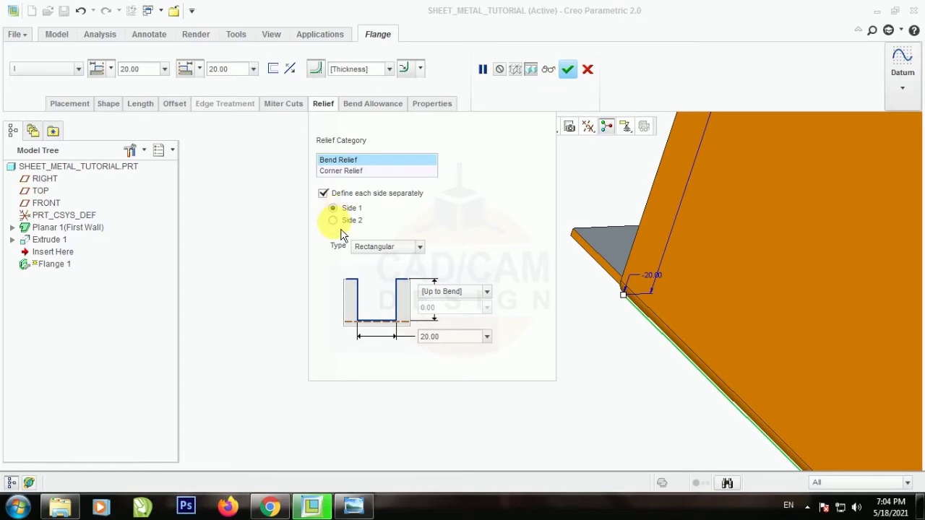
middle_click_drag(571, 217, 756, 430)
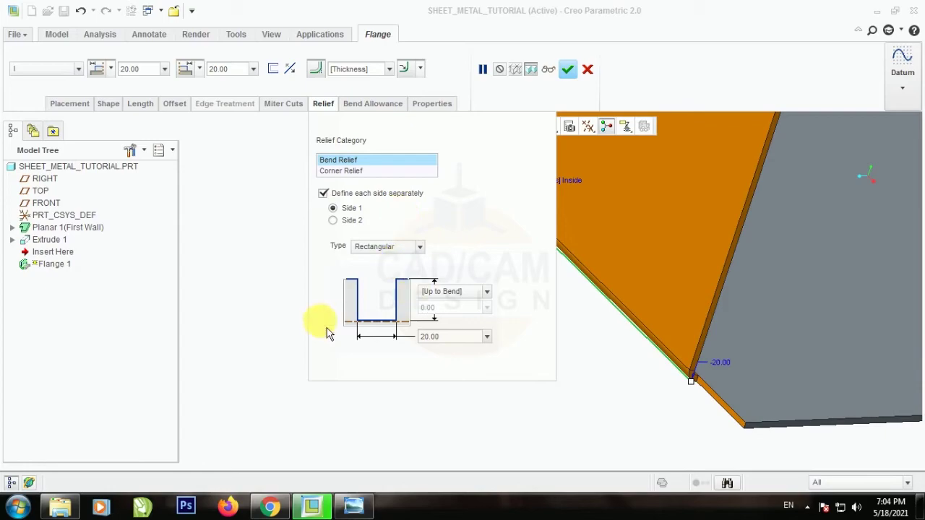
left_click(567, 68)
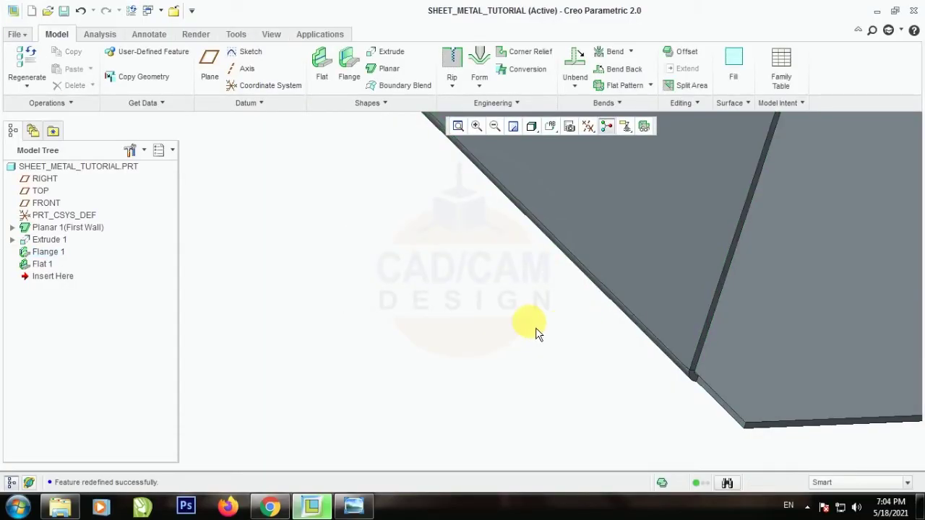
Examine the rectangular reliefs at both ends of the flange and the overall part.
scroll(488, 299, "up", 3)
scroll(589, 357, "down", 6)
scroll(587, 354, "up", 3)
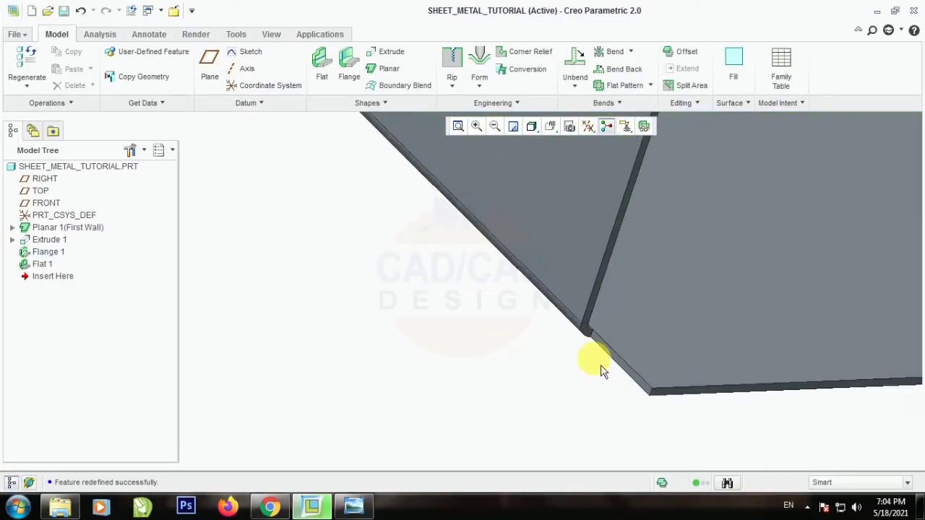
scroll(600, 364, "up", 5)
middle_click_drag(467, 211, 514, 238)
scroll(475, 234, "down", 6)
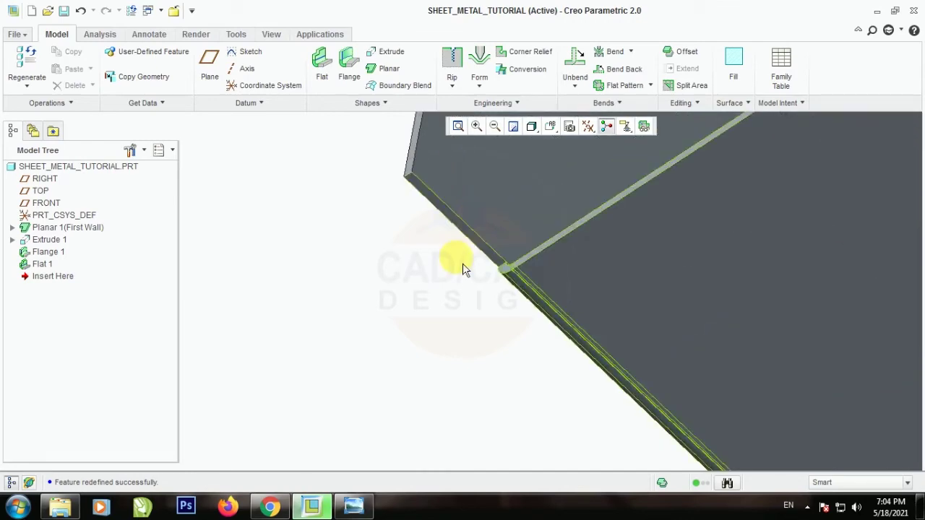
scroll(406, 252, "up", 4)
middle_click_drag(407, 252, 506, 296)
scroll(558, 331, "up", 3)
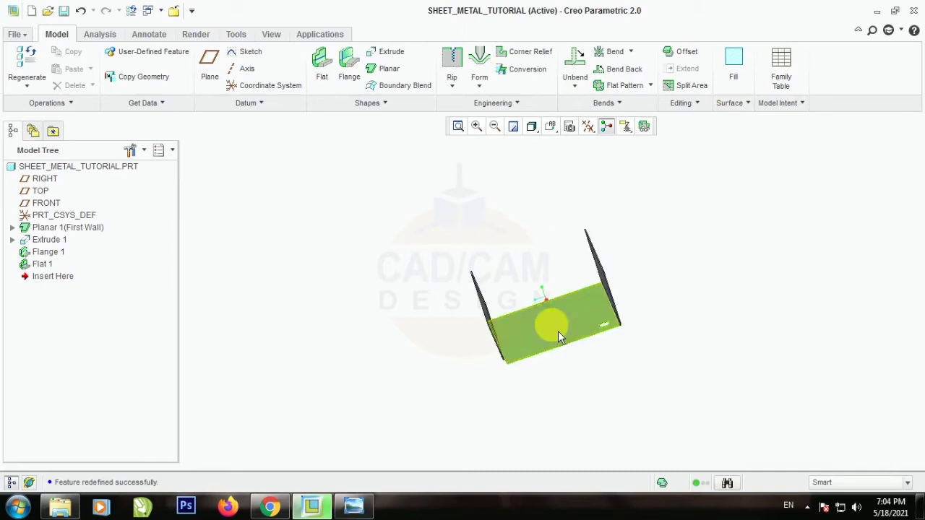
middle_click_drag(558, 331, 568, 326)
scroll(567, 325, "down", 3)
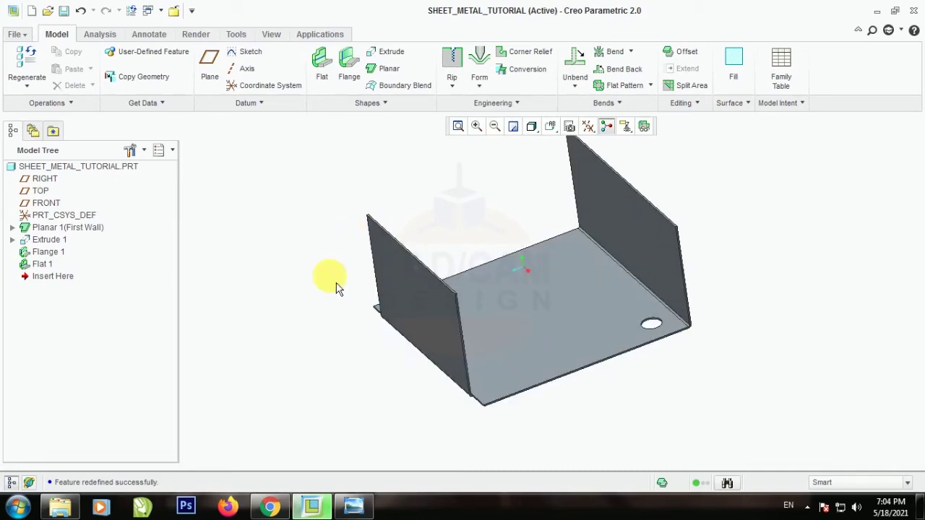
scroll(318, 287, "up", 2)
mouse_move(302, 287)
middle_mouse_down()
mouse_move(306, 267)
mouse_move(306, 281)
middle_mouse_up()
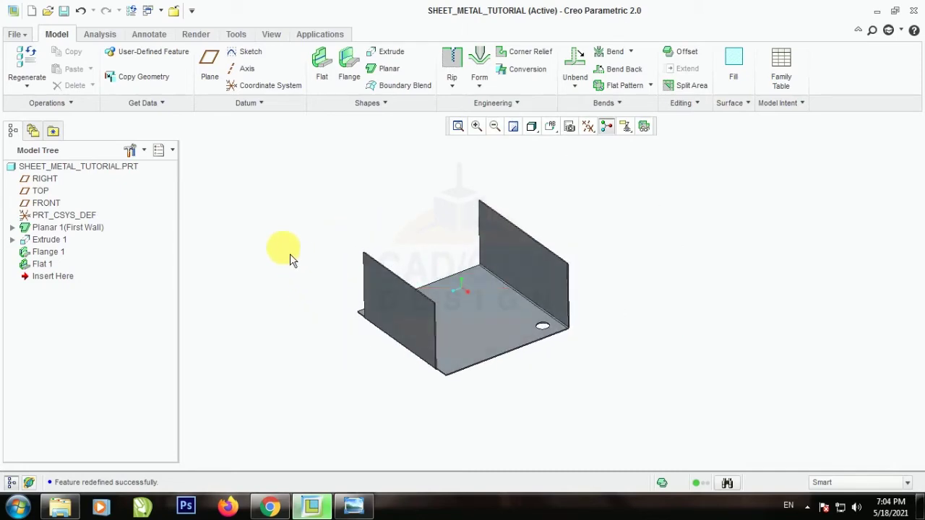
Create a flat pattern of the part with the base plate's surface kept fixed.
scroll(311, 289, "down", 2)
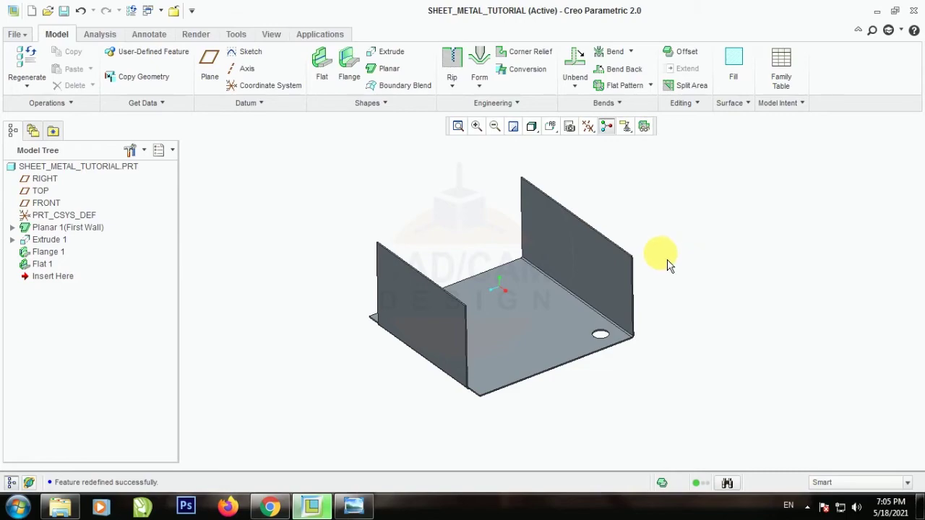
mouse_move(510, 320)
middle_mouse_down()
mouse_move(557, 303)
mouse_move(477, 312)
mouse_move(522, 312)
middle_mouse_up()
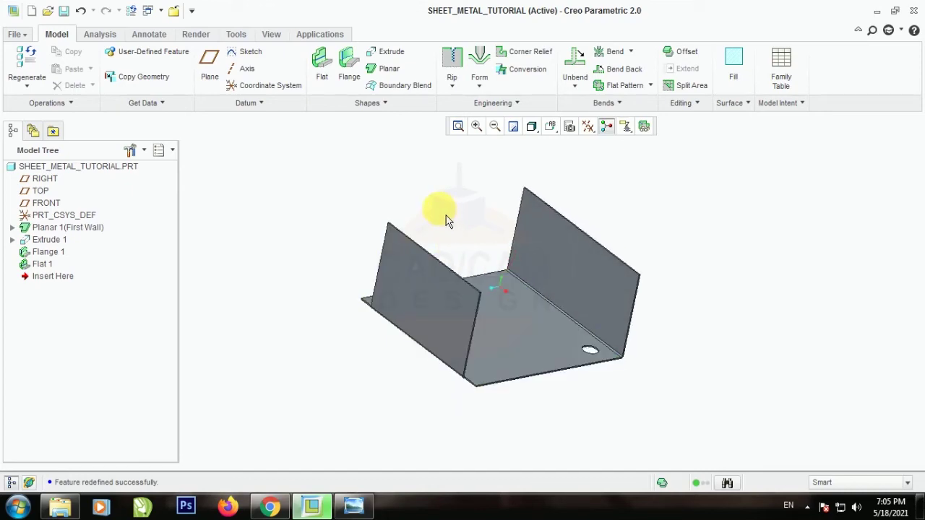
left_click(623, 87)
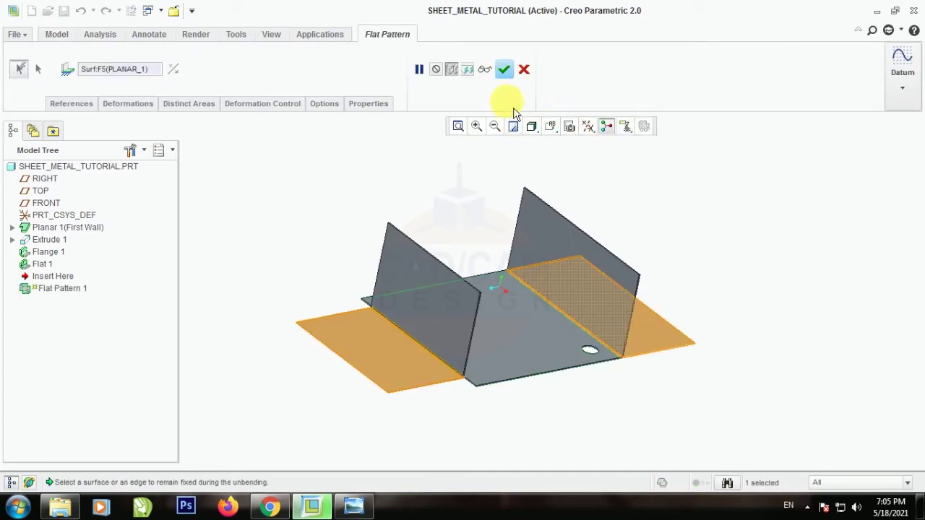
middle_click_drag(651, 254, 595, 256)
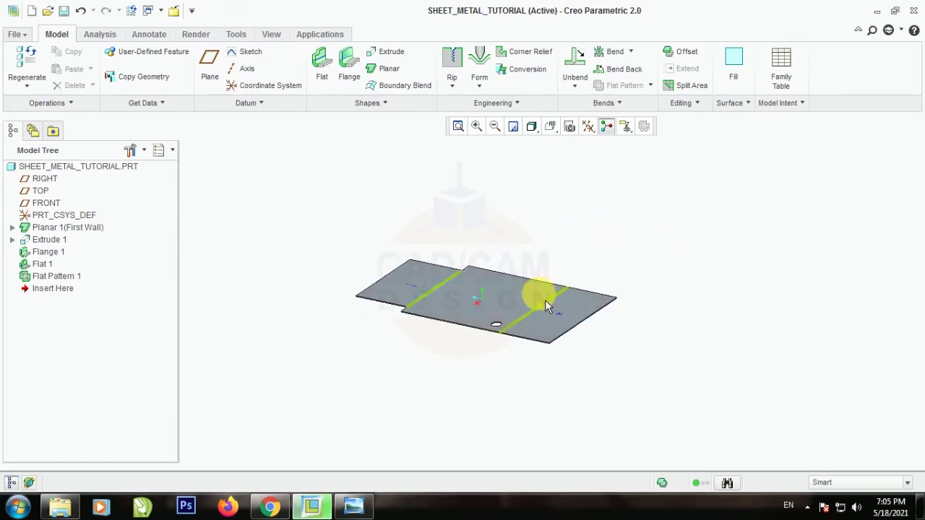
scroll(511, 302, "down", 3)
scroll(498, 205, "up", 2)
scroll(447, 273, "down", 2)
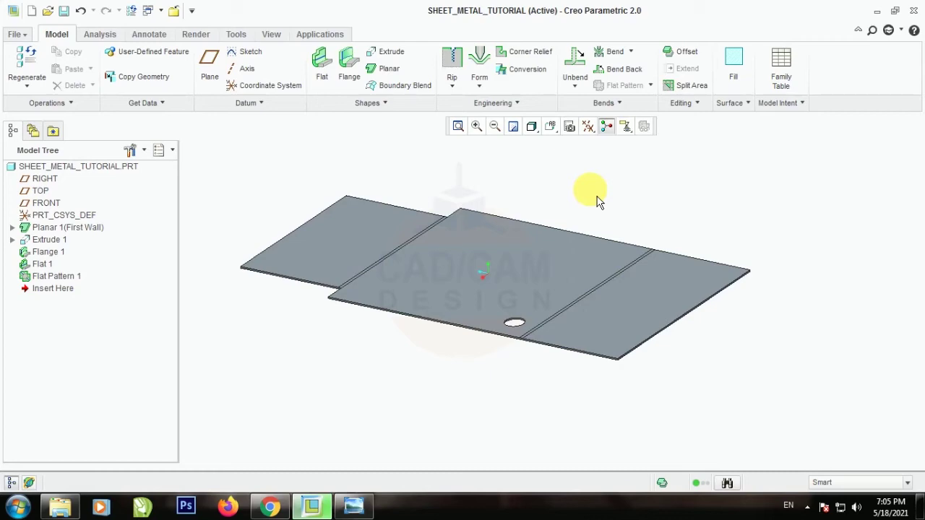
scroll(621, 339, "down", 1)
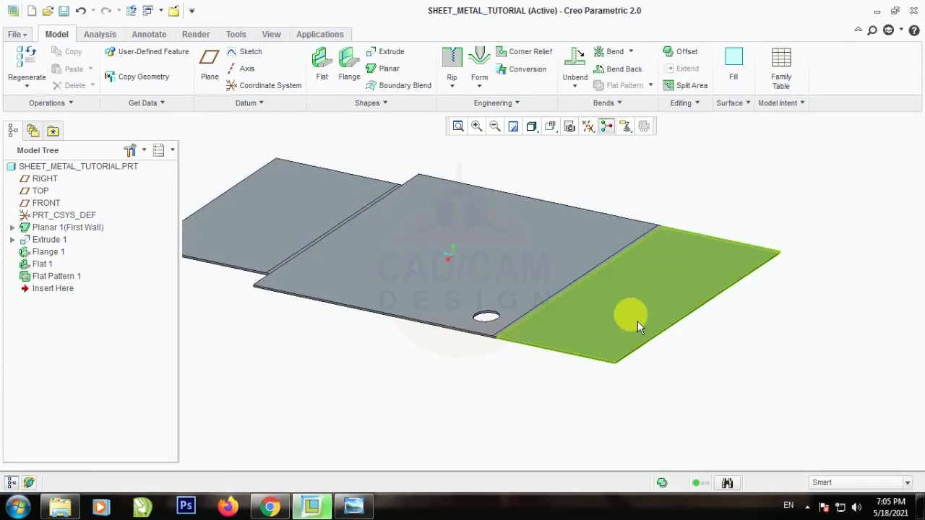
middle_click_drag(793, 284, 733, 361)
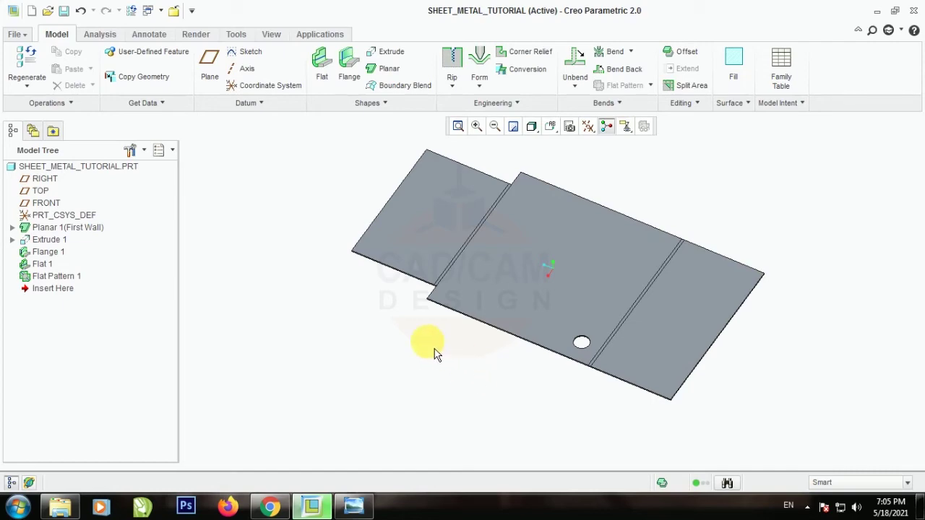
Delete the flat pattern feature from the part.
middle_click_drag(434, 354, 438, 324)
scroll(613, 212, "up", 1)
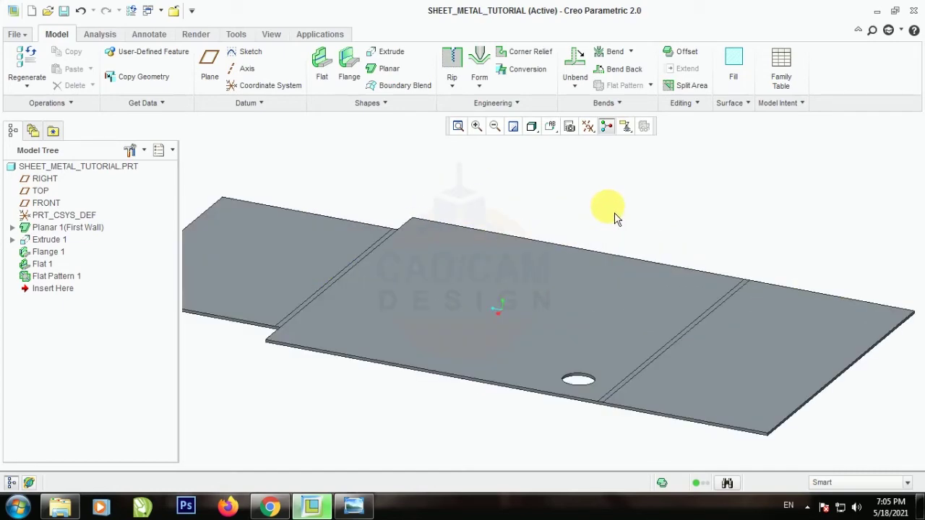
scroll(610, 214, "down", 2)
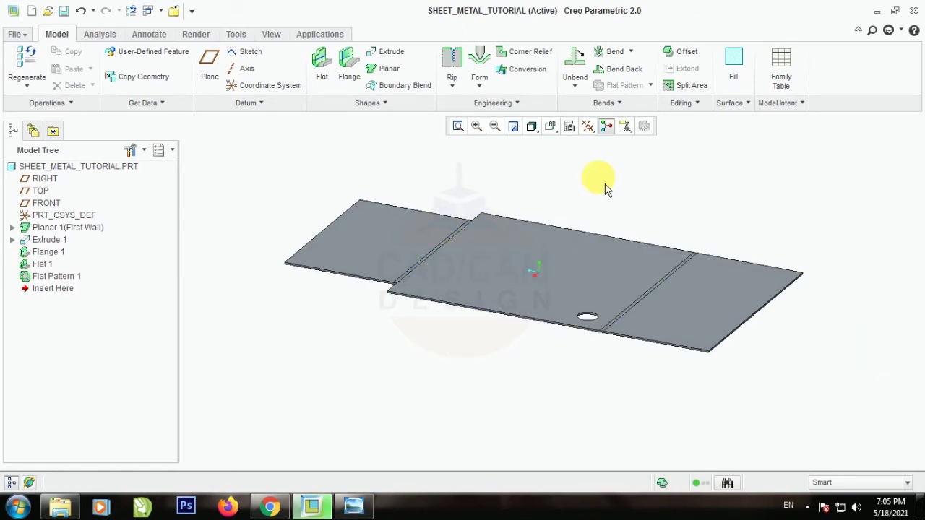
mouse_move(588, 265)
middle_mouse_down()
mouse_move(599, 279)
mouse_move(591, 302)
mouse_move(586, 268)
middle_mouse_up()
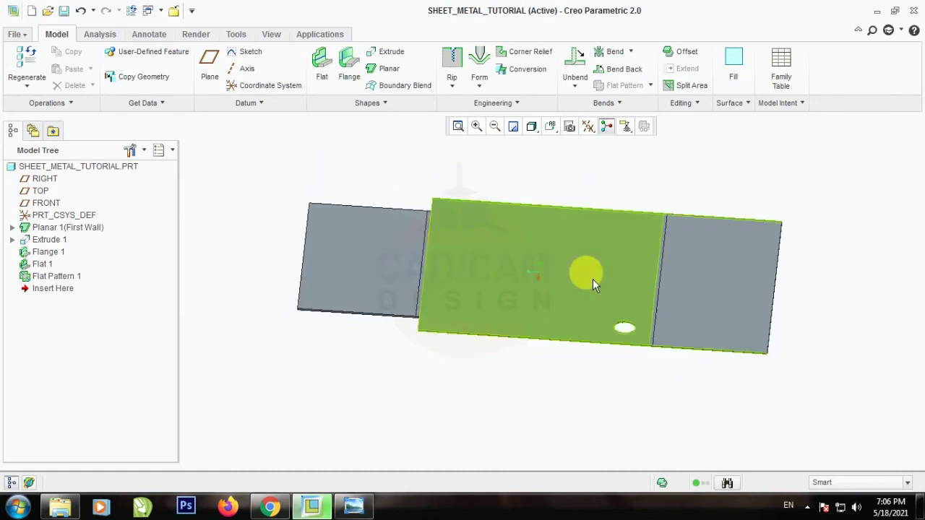
right_click(59, 278)
left_click(82, 305)
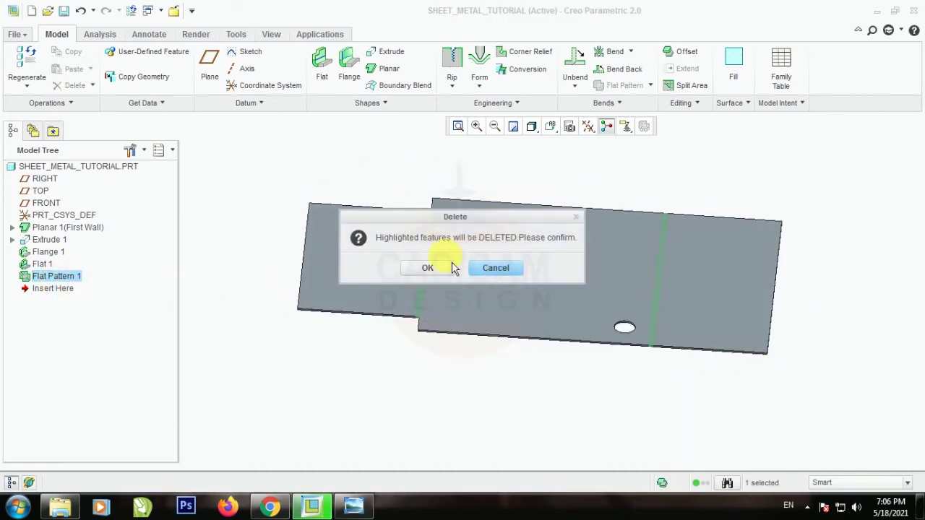
left_click(451, 268)
Unbend both side walls with the base plate's surface kept fixed.
middle_click_drag(481, 384, 481, 359)
scroll(527, 298, "down", 3)
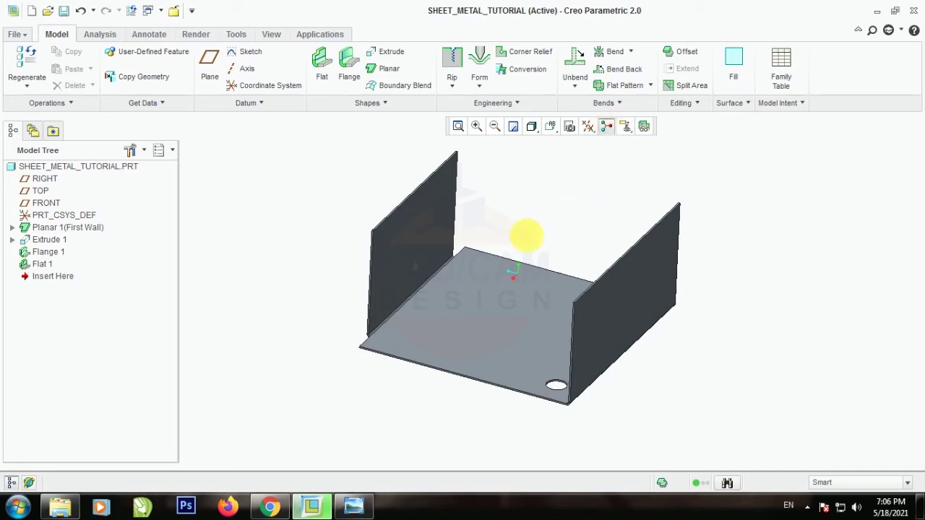
middle_click_drag(532, 234, 556, 238)
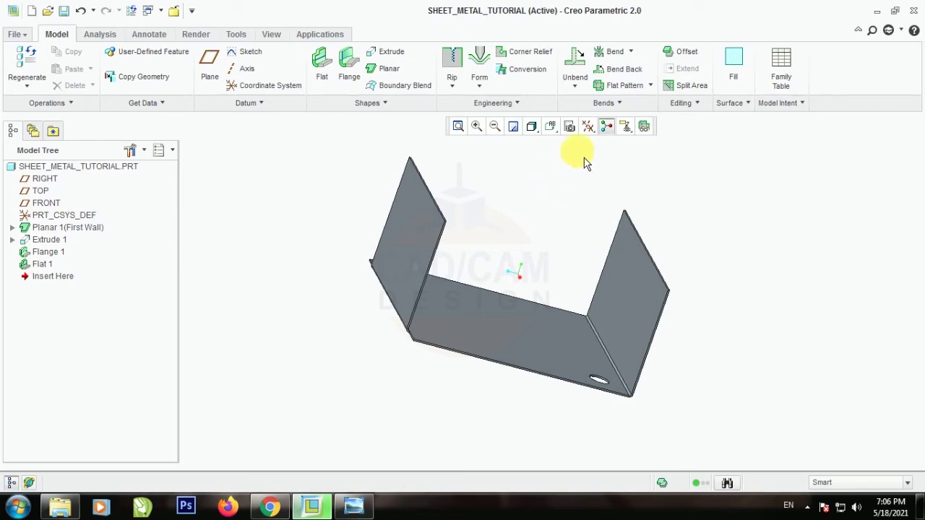
left_click(625, 287)
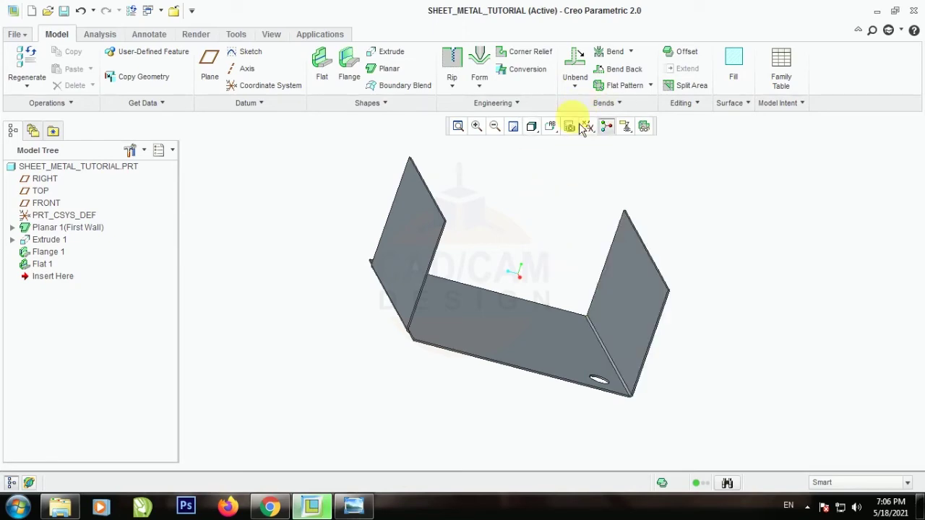
left_click(575, 66)
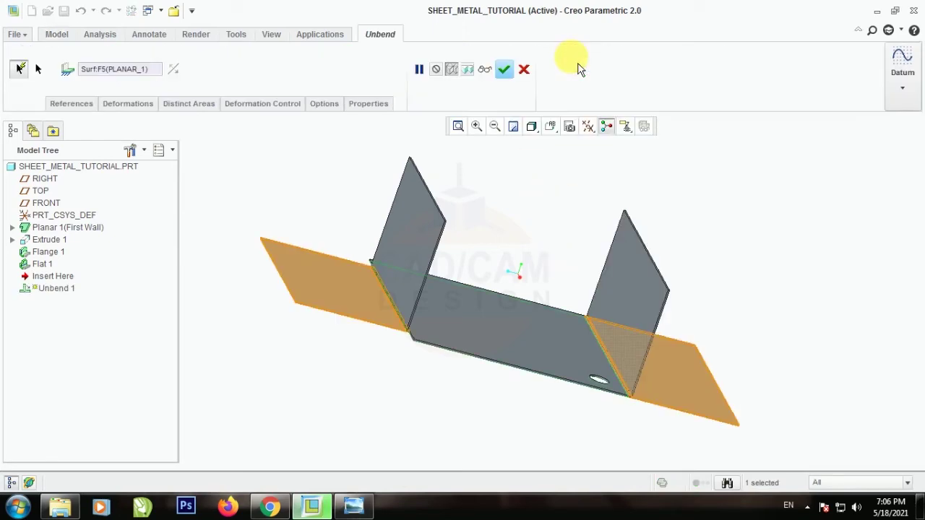
left_click(503, 69)
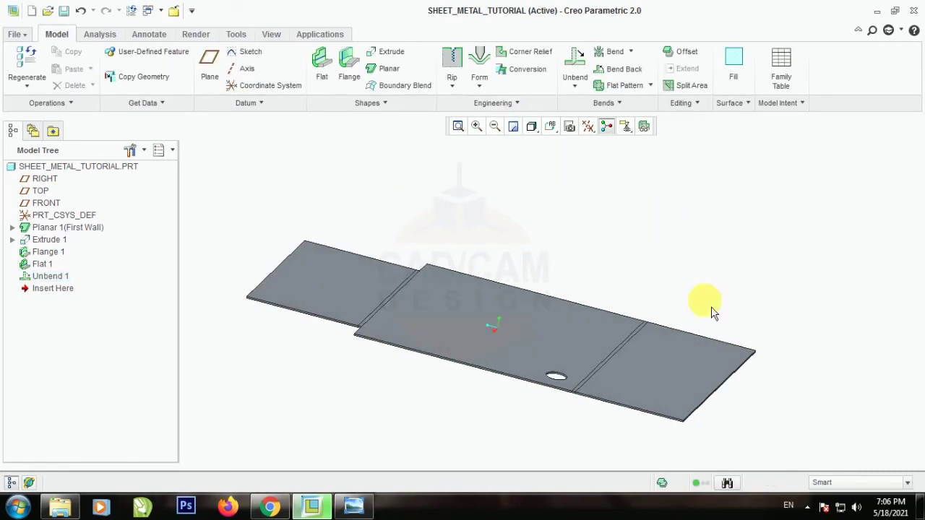
Begin an extruded cut on the unfolded flat wall and sketch a small circle just beyond its bend line.
left_click(685, 398)
right_click(685, 398)
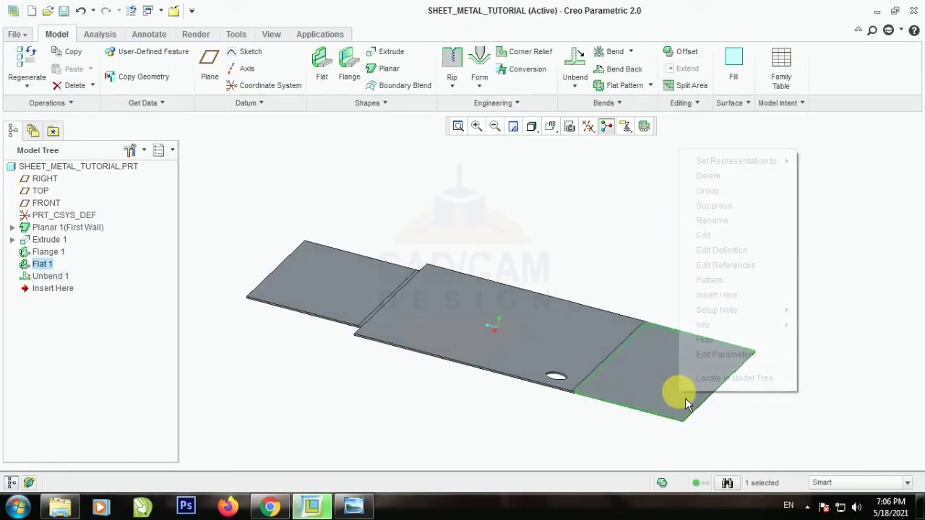
left_click(584, 235)
left_click(384, 52)
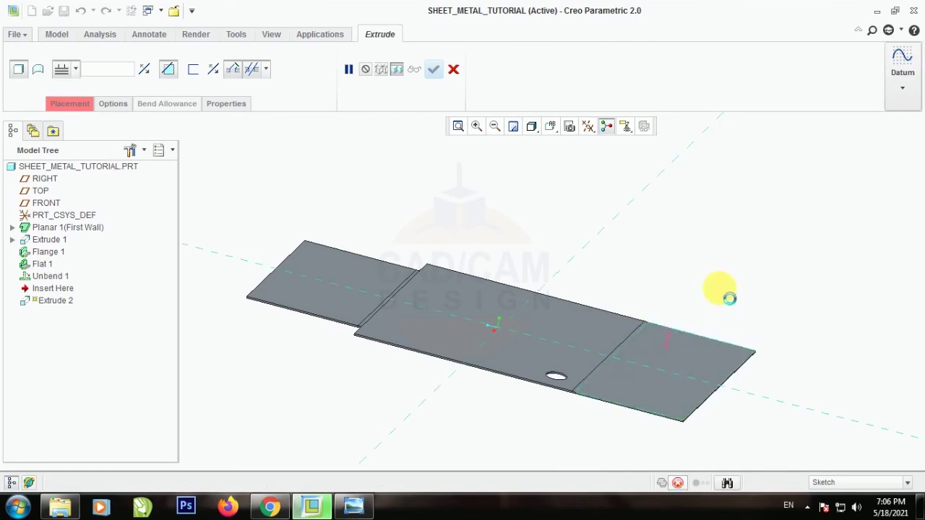
left_click(597, 126)
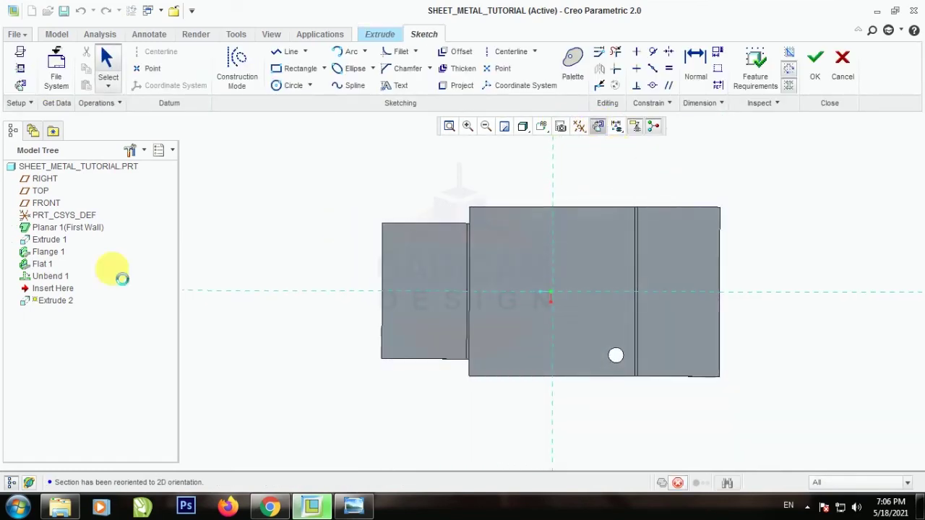
left_click(289, 85)
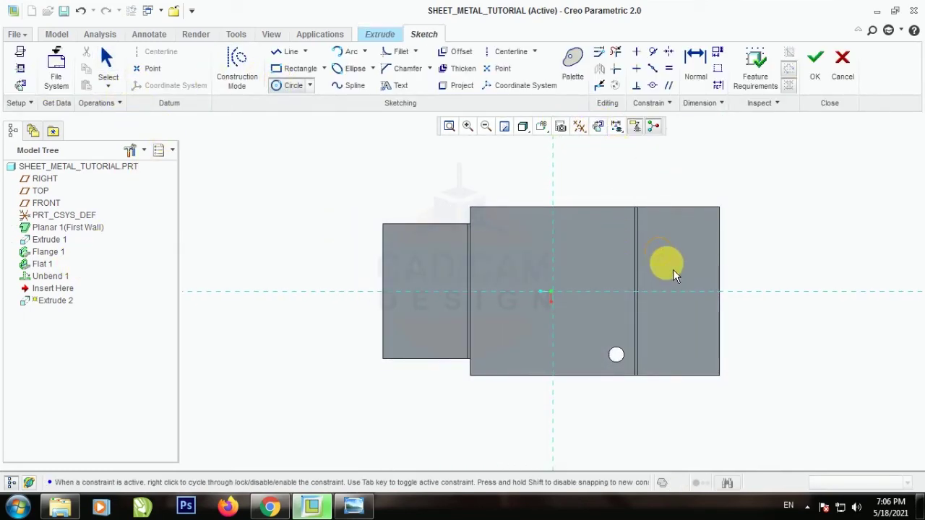
left_click(107, 62)
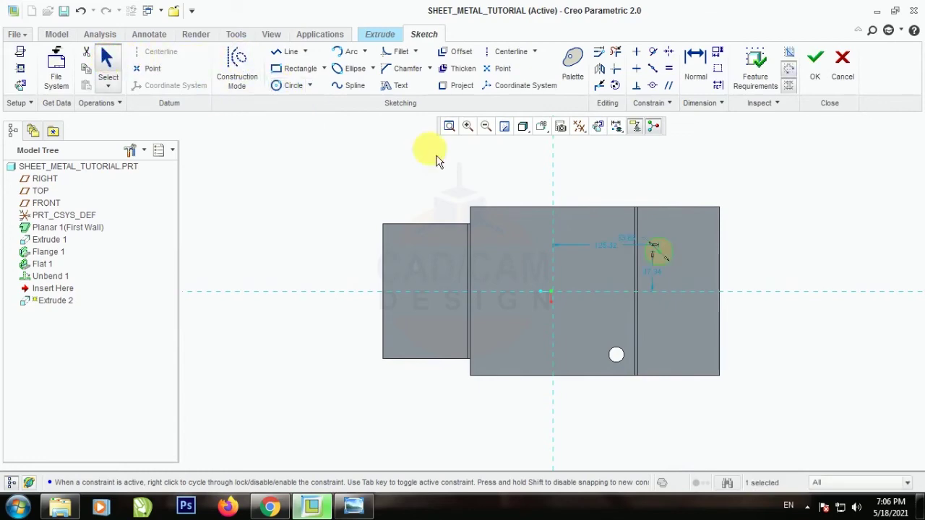
Set the circle's diameter to 18 and its centre 50 from the horizontal reference and 125 from the vertical one.
double_click(651, 268)
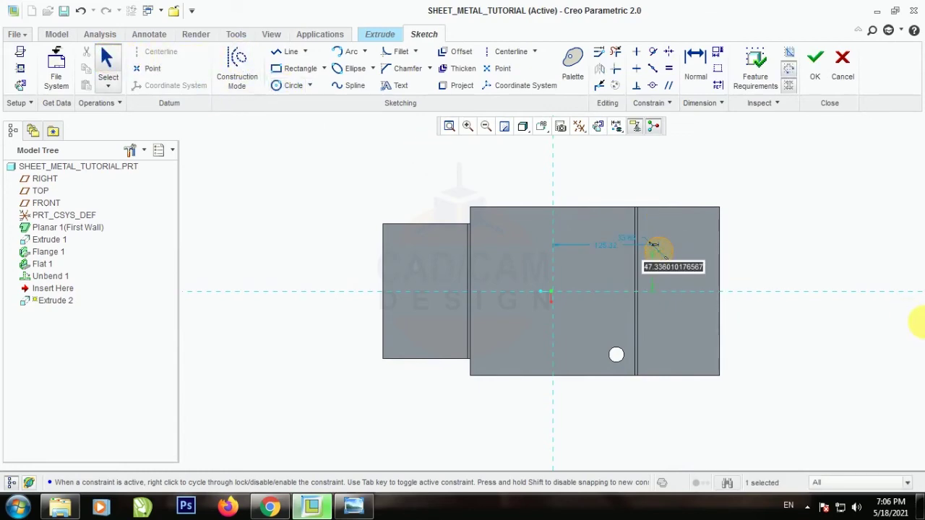
type("50")
key("Return")
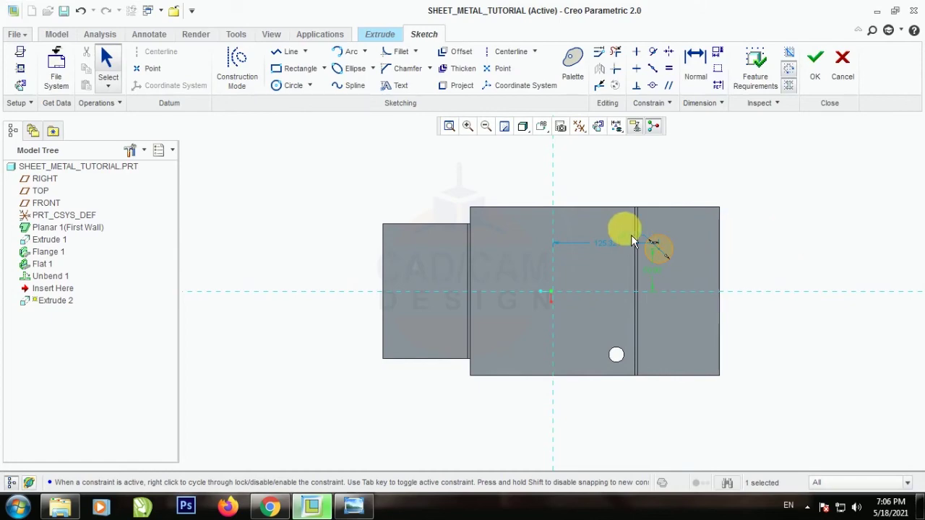
double_click(634, 244)
type("18")
key("Return")
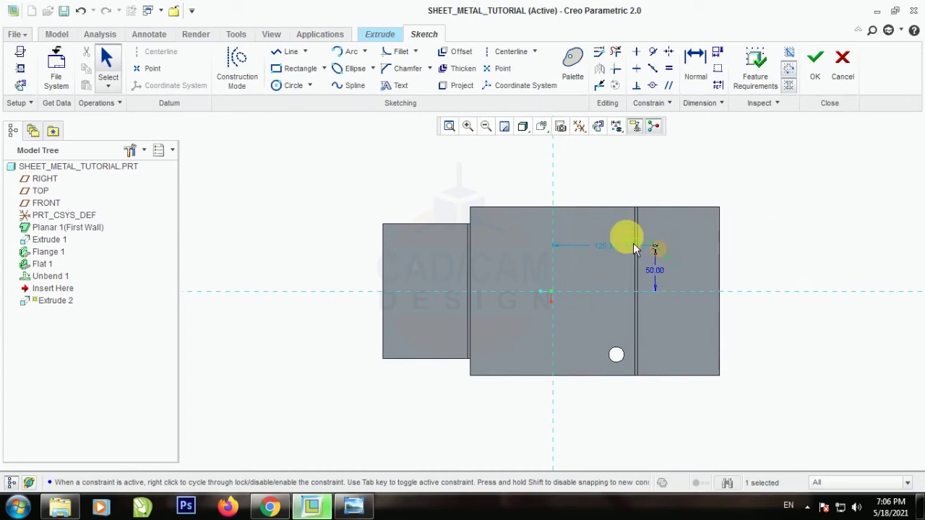
double_click(603, 246)
type("1")
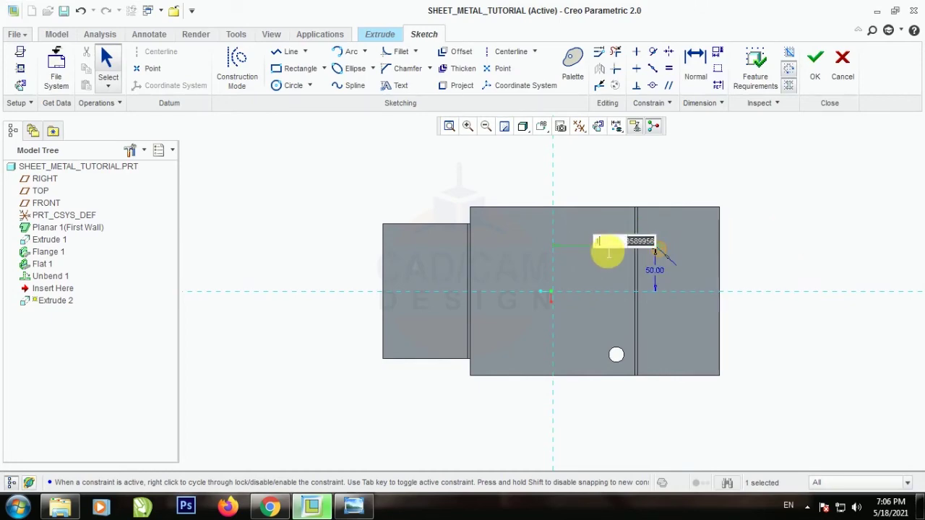
type("25")
key("Return")
Finish the circle sketch and complete the extruded cut in the unfolded flat wall.
left_click(817, 62)
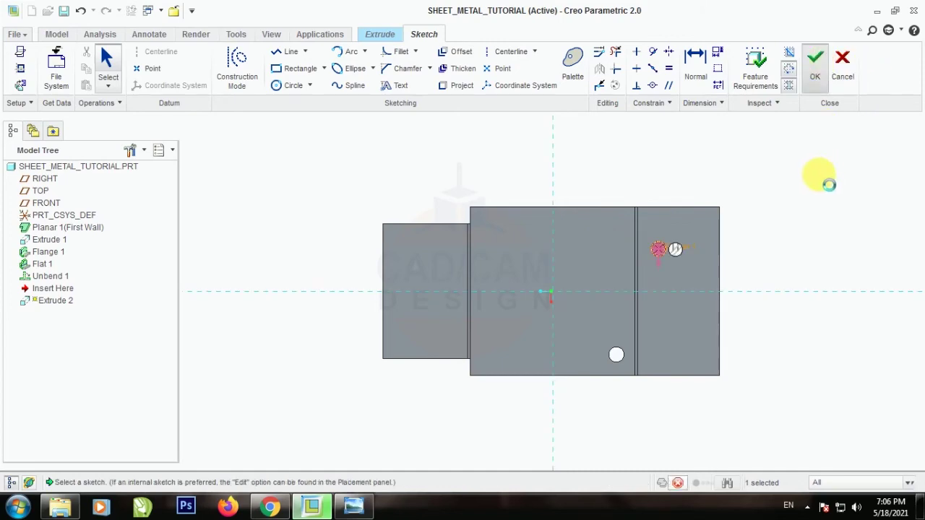
left_click(432, 70)
mouse_move(786, 296)
middle_mouse_down()
mouse_move(793, 250)
mouse_move(763, 239)
middle_mouse_up()
middle_click_drag(652, 250, 619, 262)
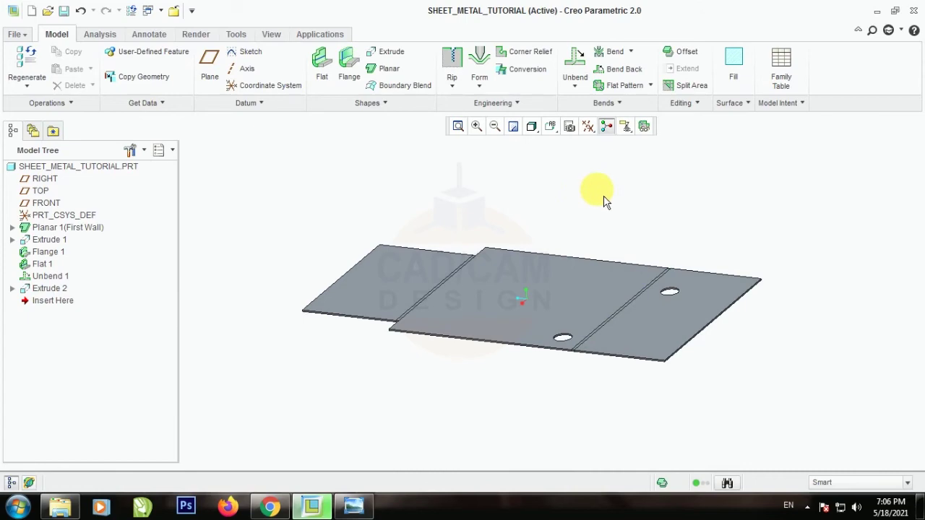
Bend the unfolded walls back to their folded position.
left_click(619, 70)
left_click(318, 70)
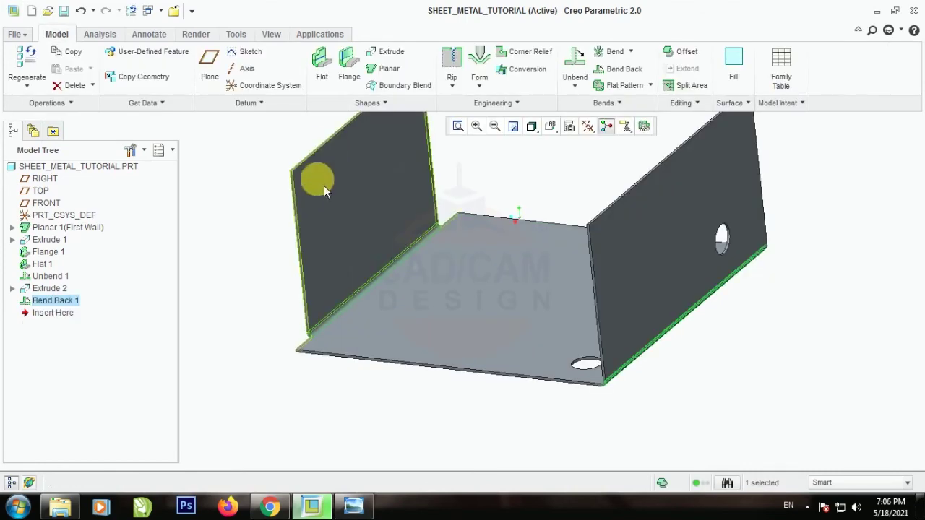
left_click(481, 447)
mouse_move(481, 448)
middle_mouse_down()
mouse_move(589, 446)
mouse_move(539, 437)
mouse_move(562, 435)
middle_mouse_up()
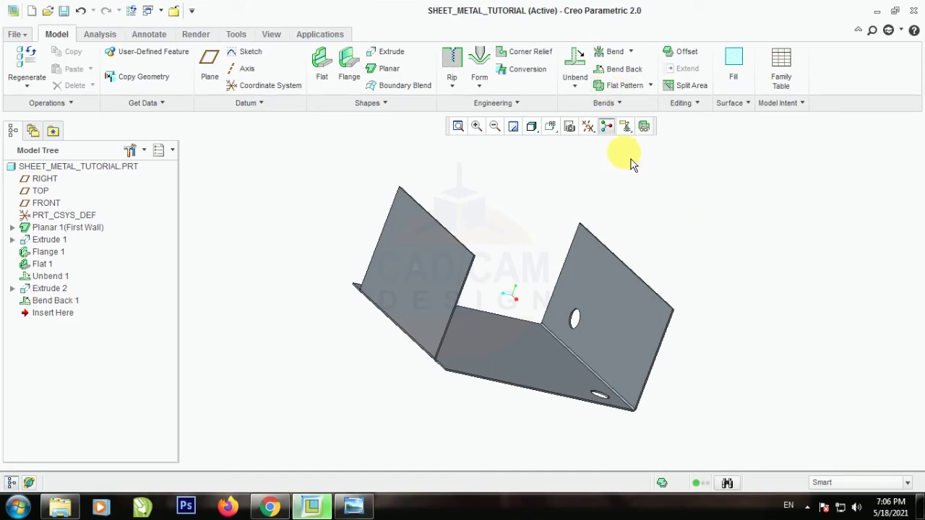
Examine the refolded part and the hole in its side wall from several angles.
left_click(650, 85)
left_click(652, 87)
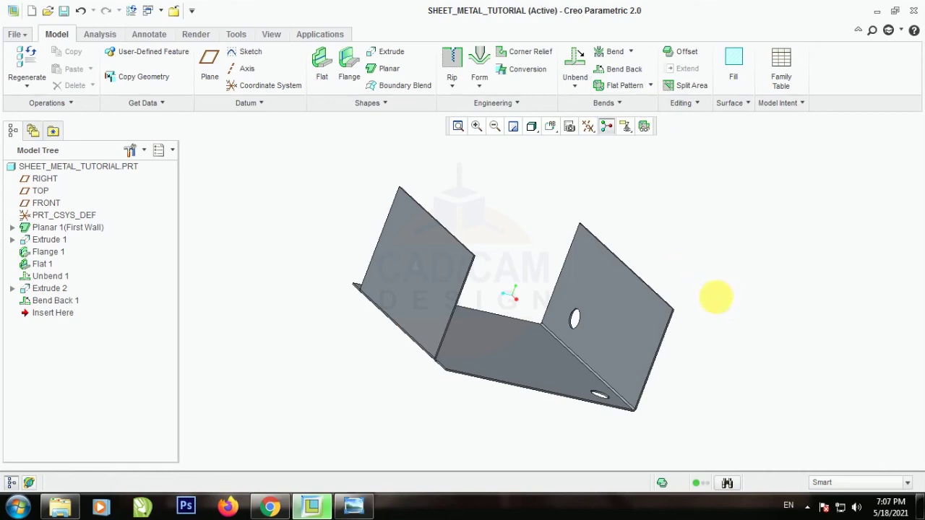
middle_click_drag(715, 296, 655, 299)
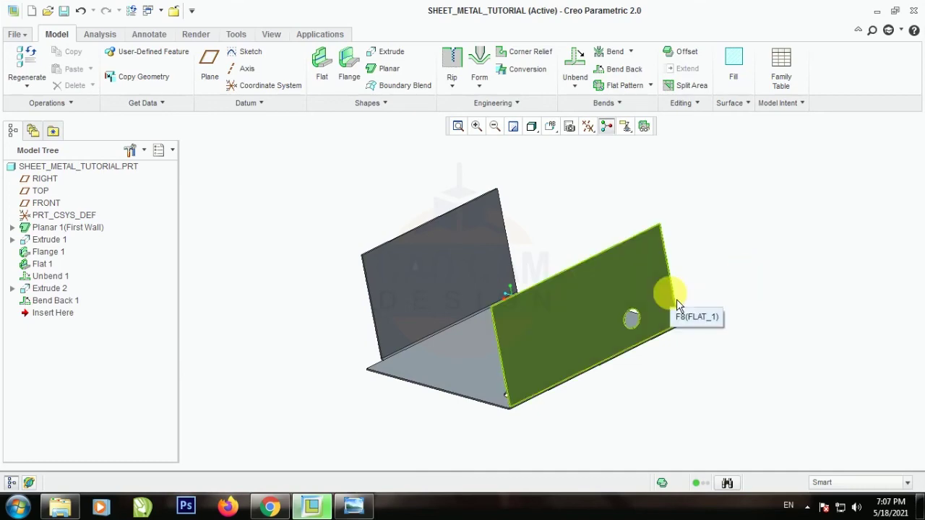
middle_click_drag(629, 210, 679, 217)
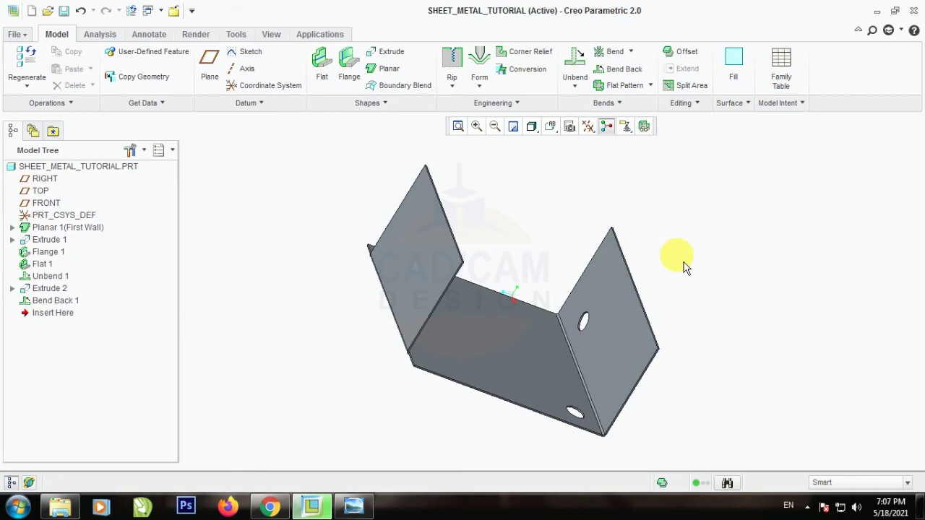
middle_click_drag(634, 245, 712, 296)
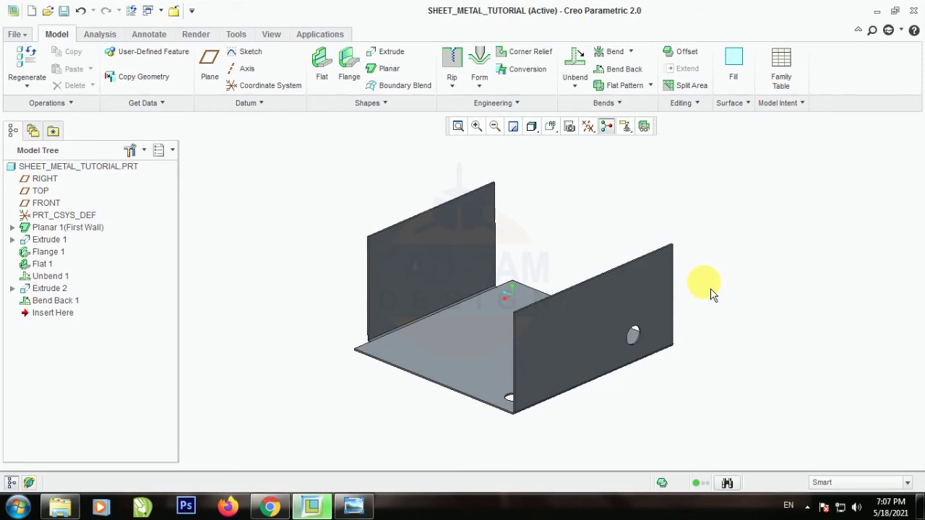
Display the datum planes on the part and close its window.
left_click(587, 126)
left_click(601, 227)
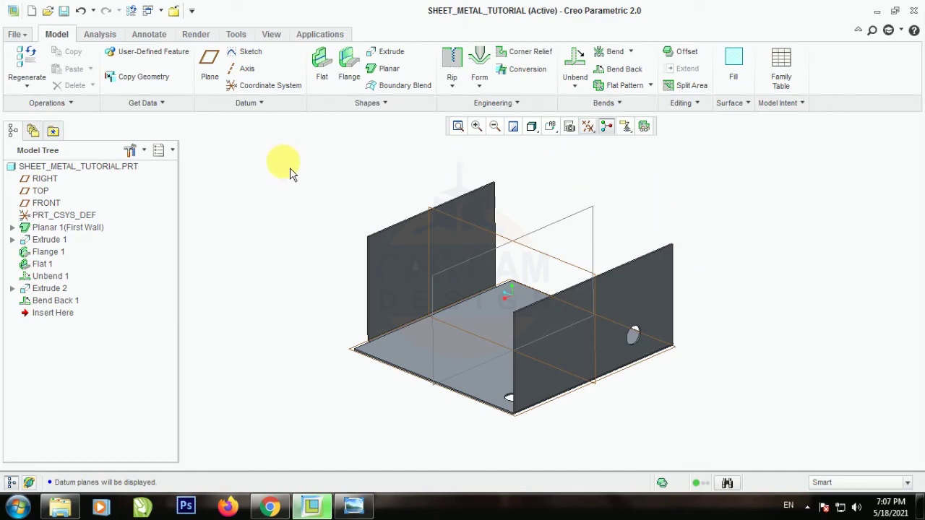
middle_click_drag(282, 259, 304, 217)
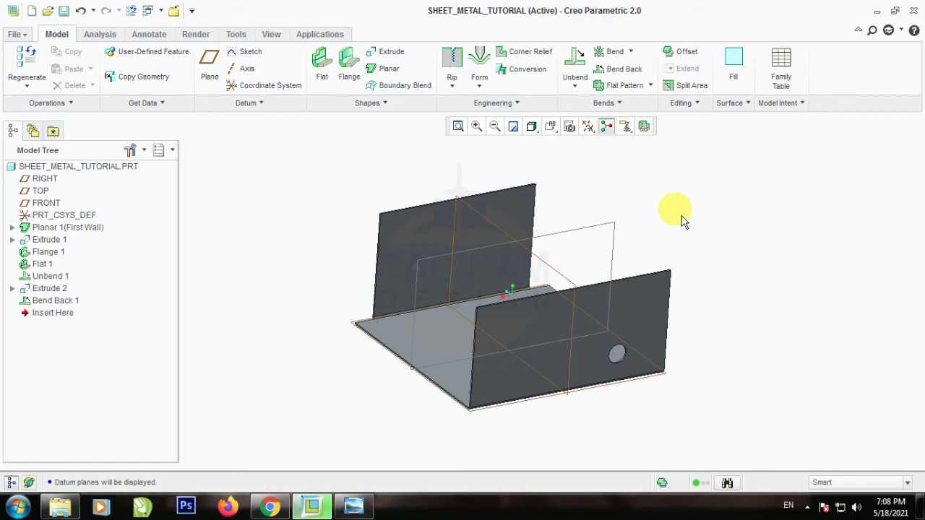
left_click(174, 11)
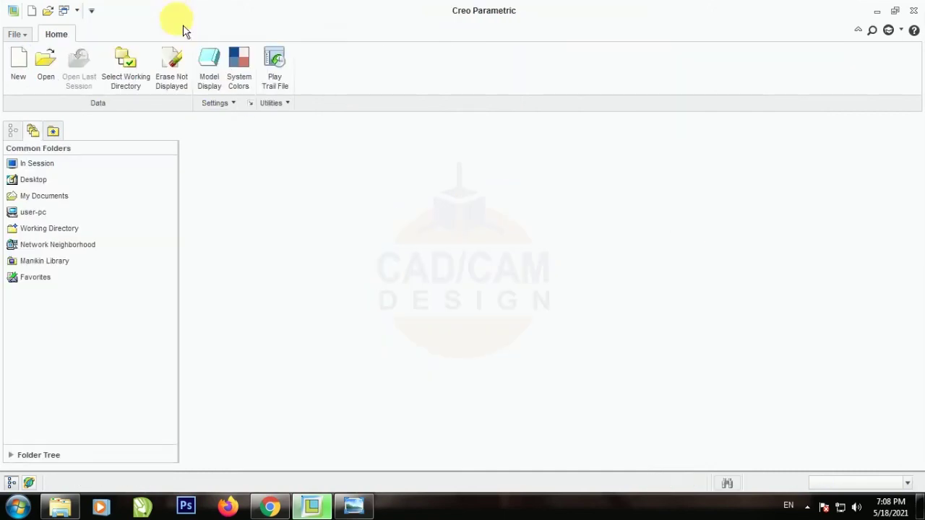